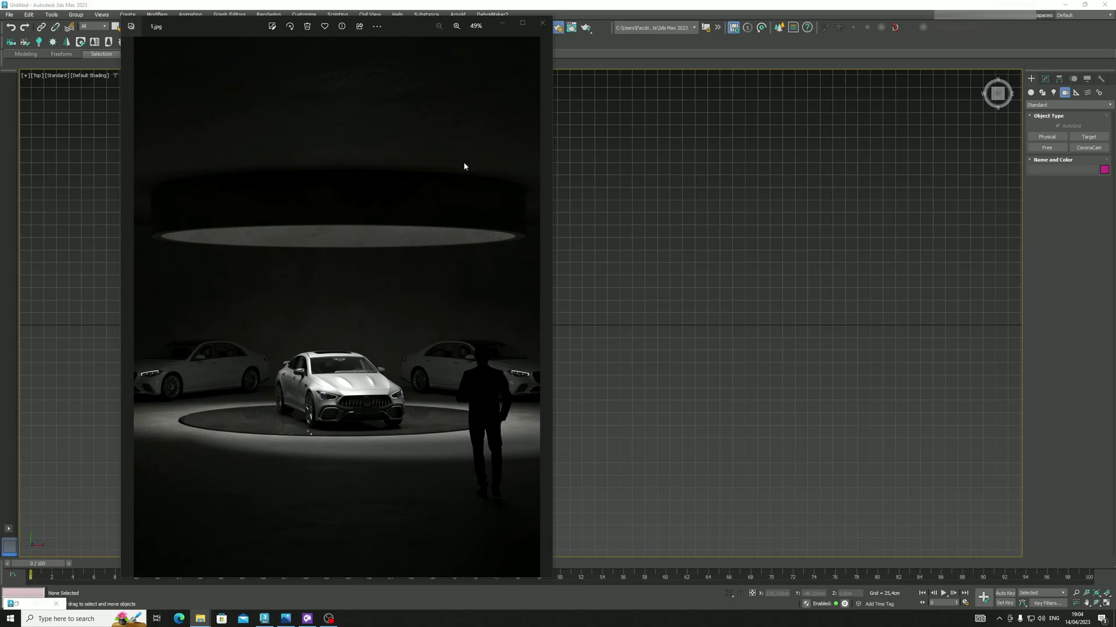
- Draw a Standard Primitives box in the Top view and place it at X 0, Y 0
click(504, 24)
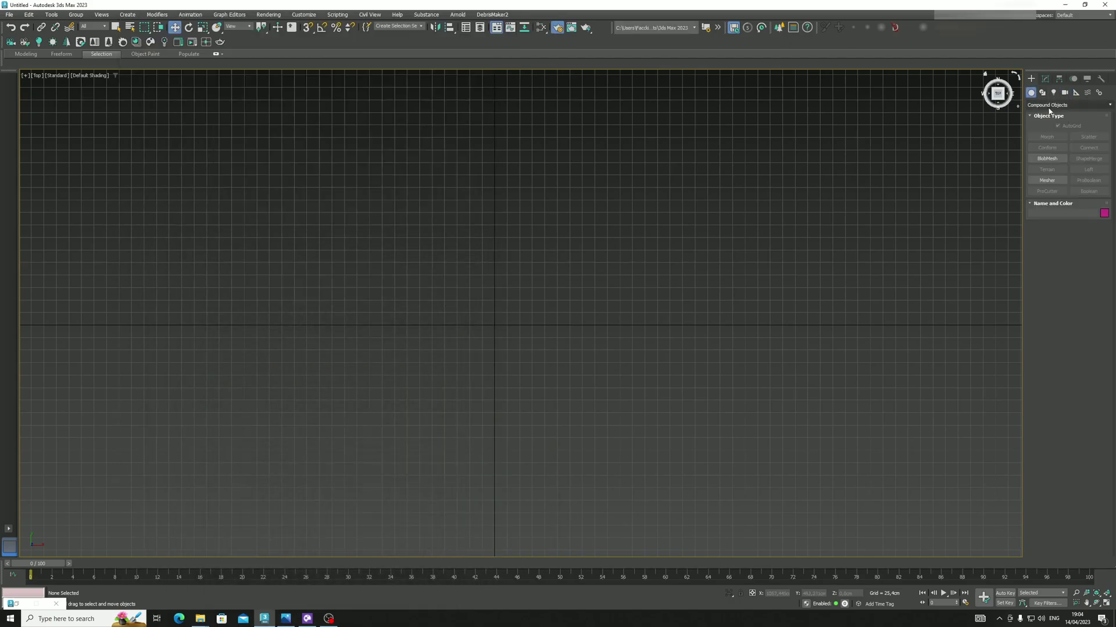
click(1051, 105)
click(1051, 113)
click(1047, 137)
drag(414, 184, 698, 531)
click(674, 411)
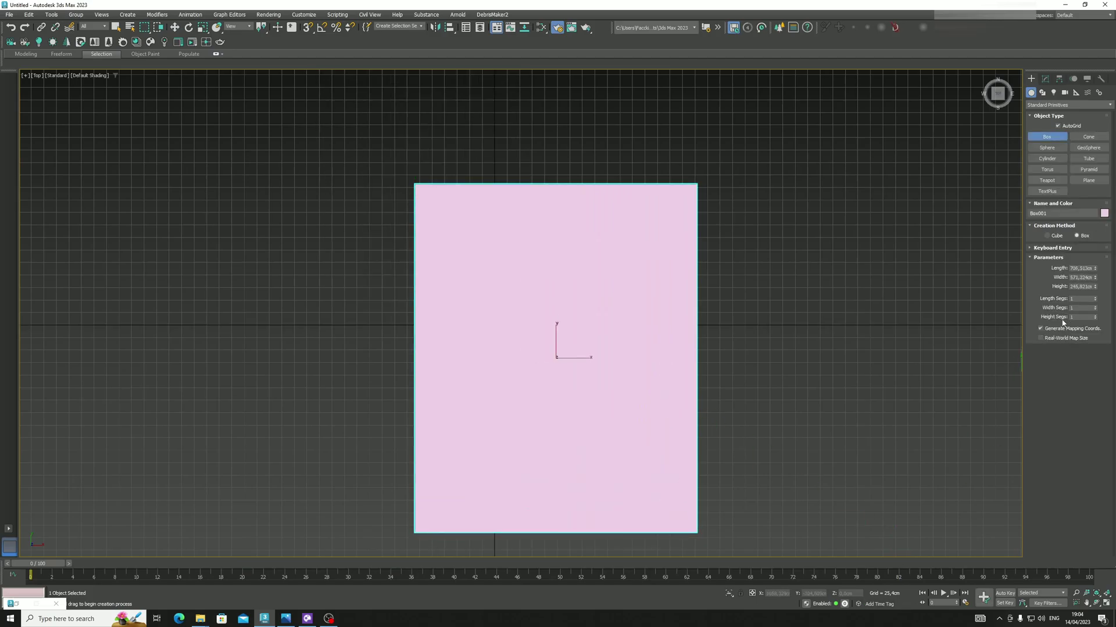
text(w)
text(0)
key(Tab)
text(0)
key(Tab)
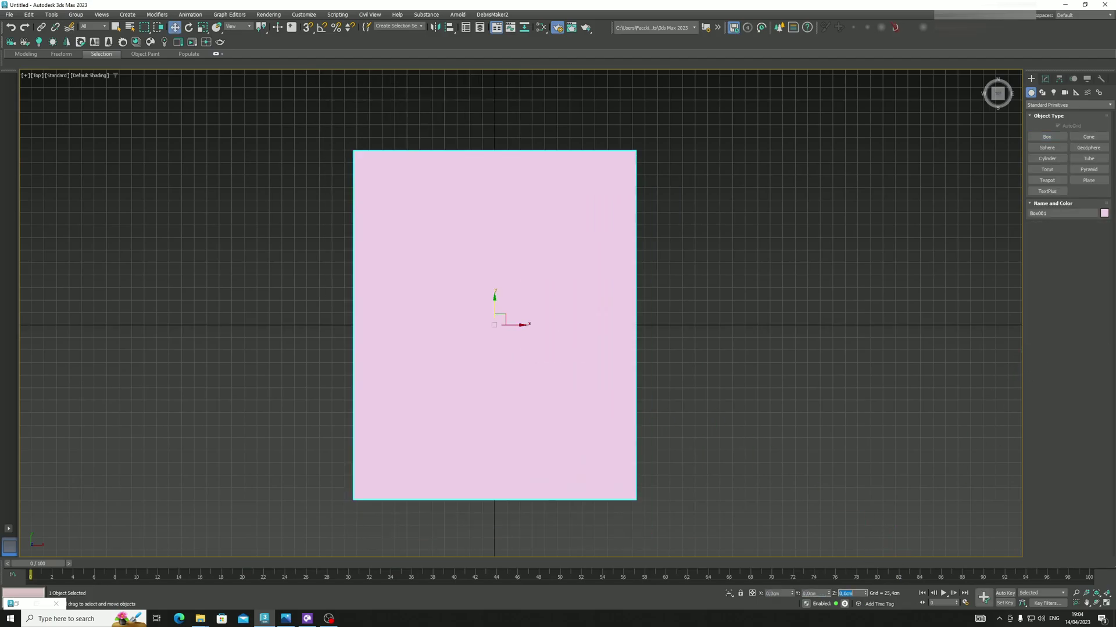
- Set the box to Length 2500 cm, Width 2000 cm and Height 500 cm
click(1044, 79)
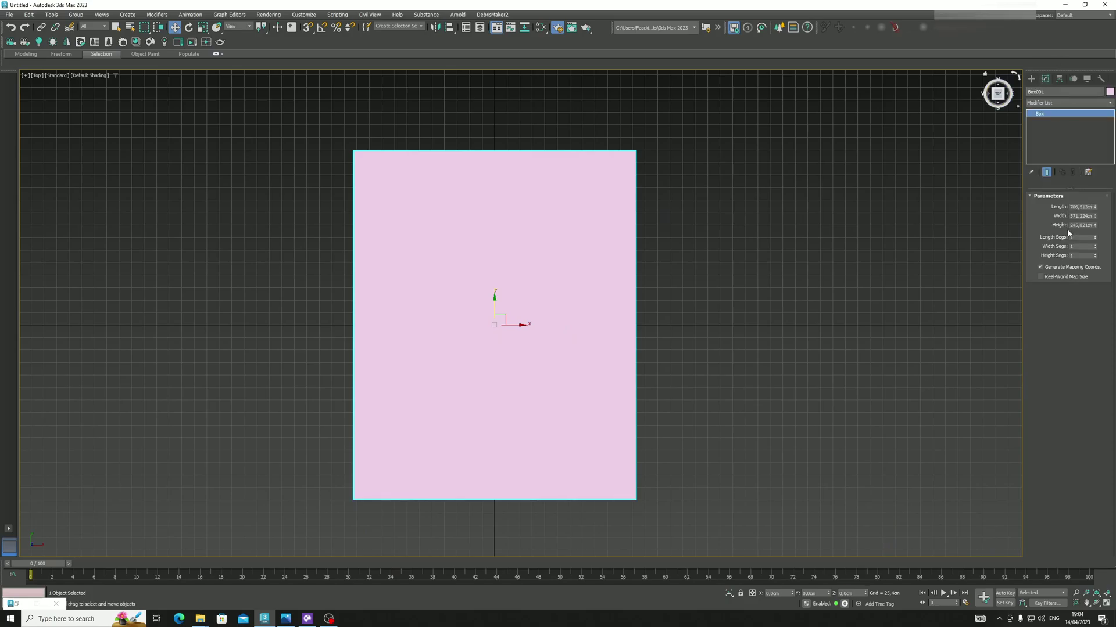
text(2500)
key(Return)
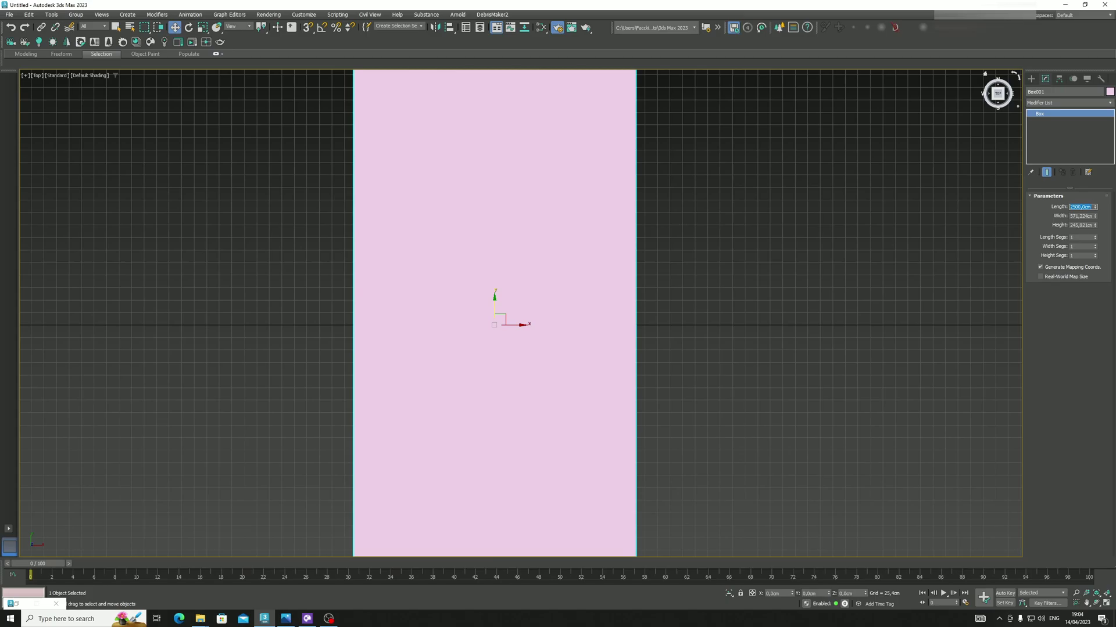
key(Tab)
text(200)
key(Tab)
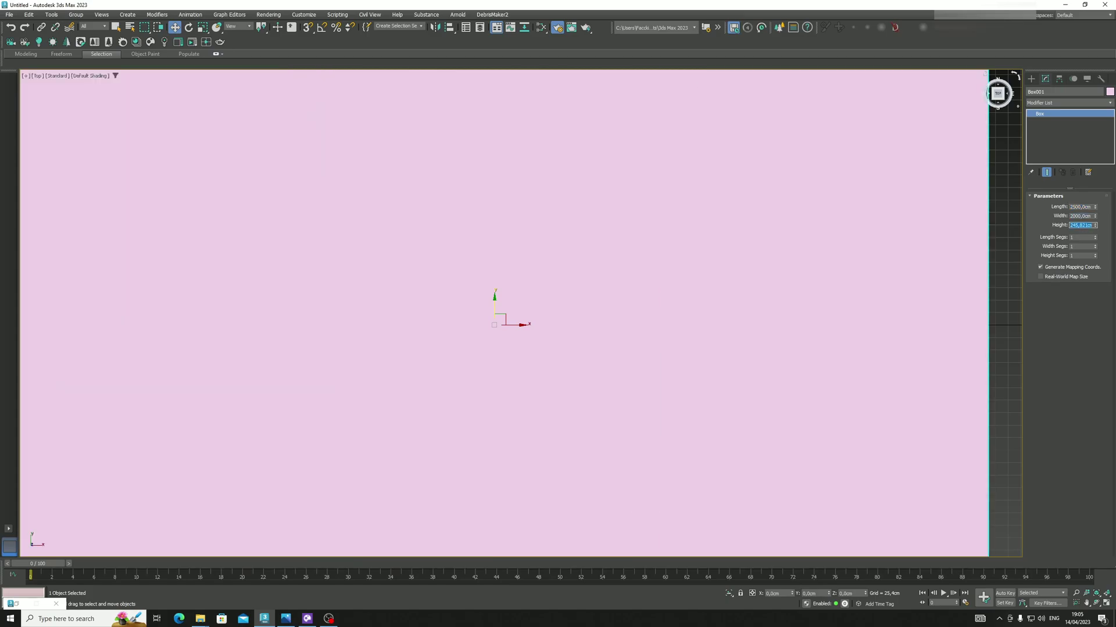
text(500)
key(Return)
scroll(779, 254, down, 7)
alt+middle_drag(779, 254, 651, 307)
key(t)
scroll(749, 308, down, 4)
- Create a cylinder over the box and give it a 400 cm radius
click(1030, 78)
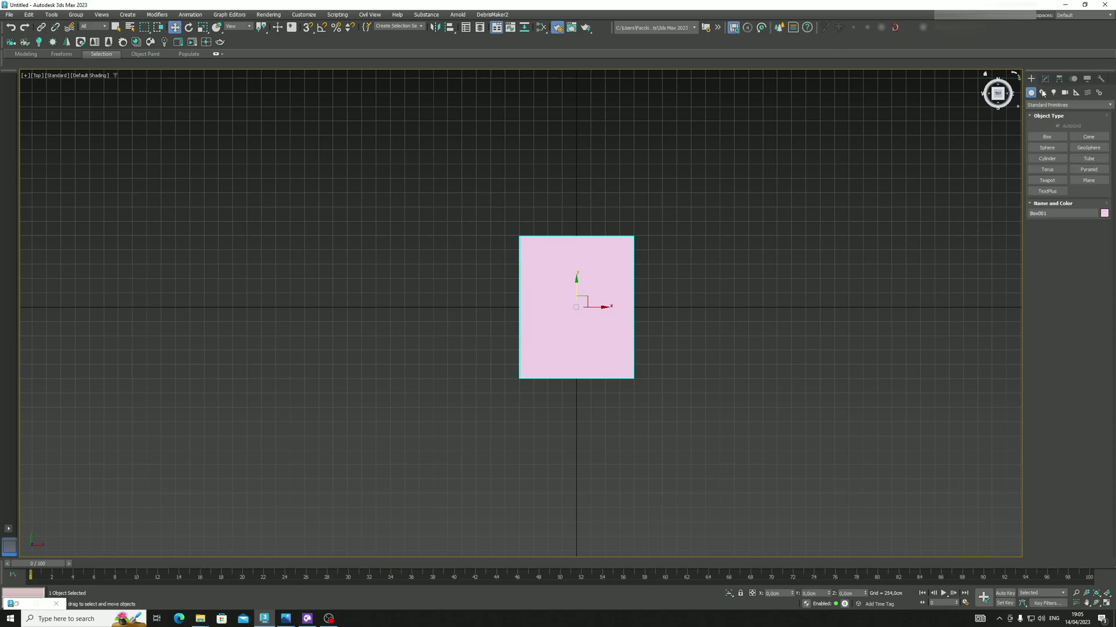
click(1047, 158)
drag(728, 286, 713, 311)
click(758, 252)
mouse_move(759, 252)
alt+middle_down()
mouse_move(759, 238)
mouse_move(761, 251)
alt+middle_up()
click(765, 273)
alt+middle_drag(836, 267, 849, 289)
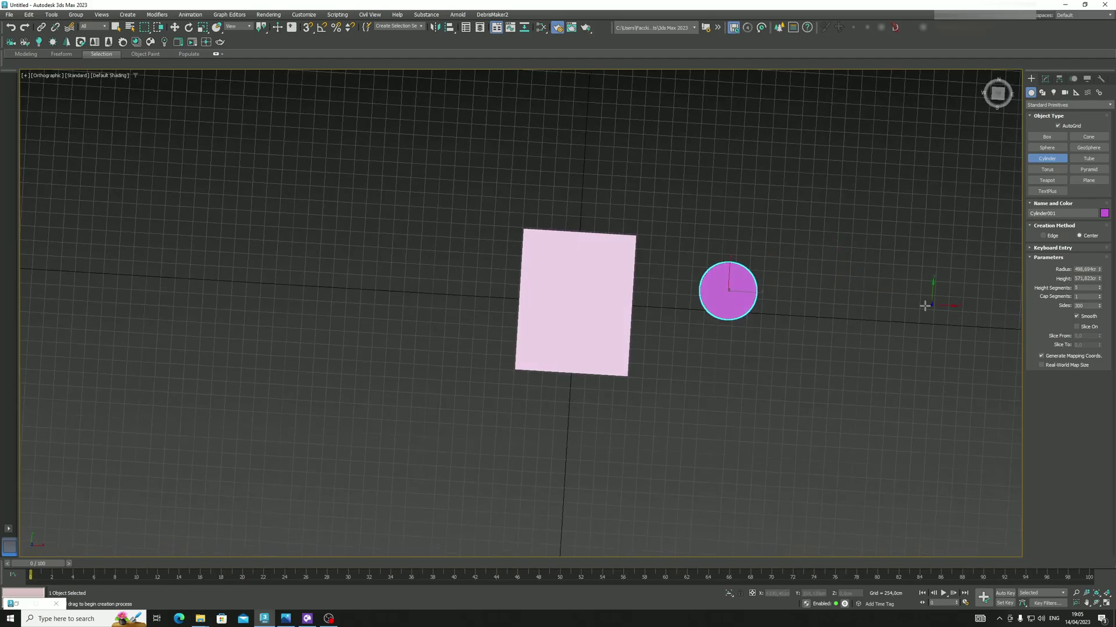
key(t)
key(z)
middle_drag(792, 331, 766, 339)
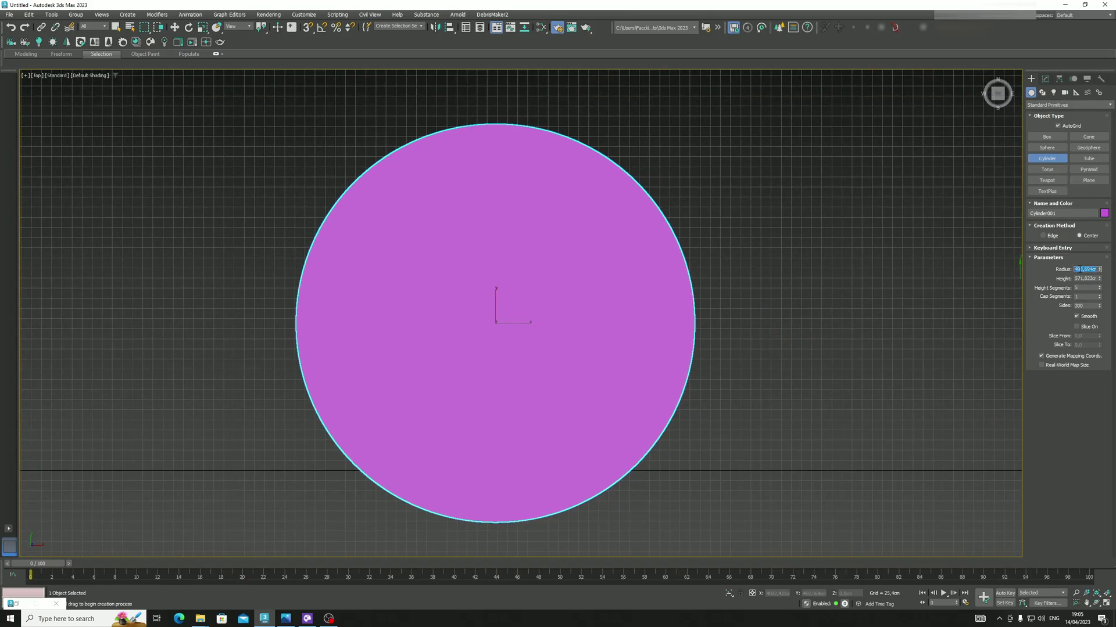
text(400)
key(Return)
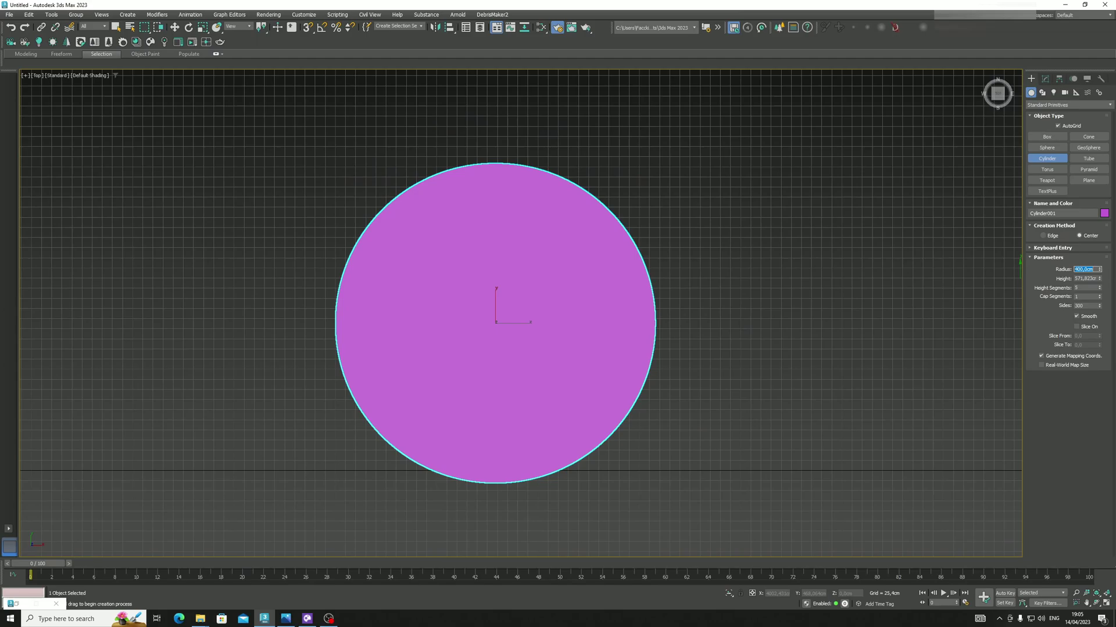
scroll(784, 269, down, 8)
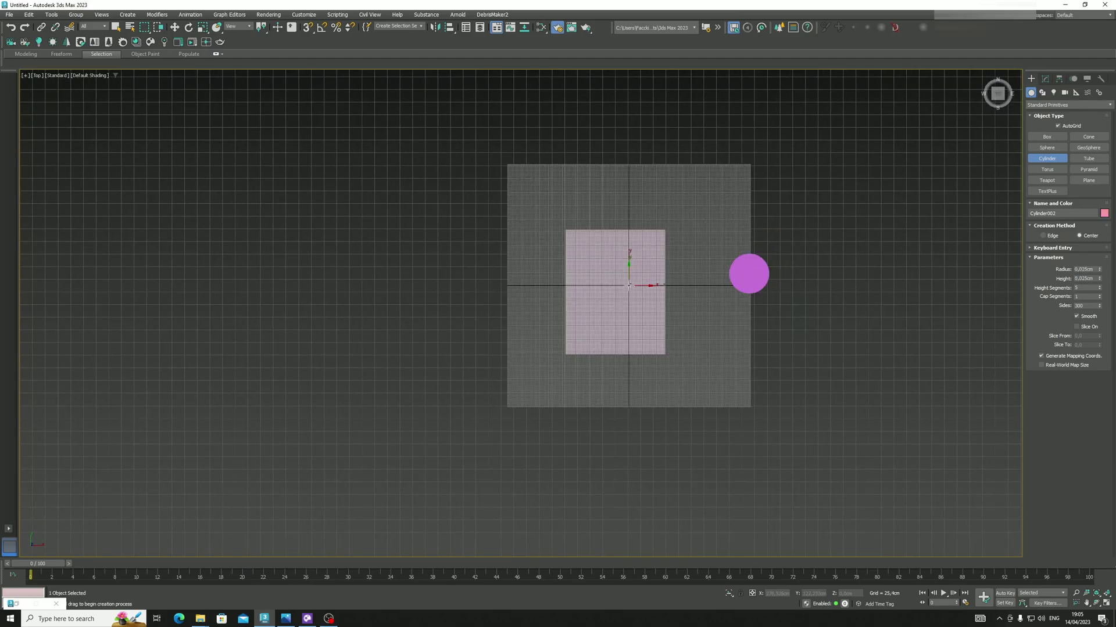
- Centre the cylinder at X 0, Y 0 and shift the box down along Y
key(w)
drag(762, 274, 630, 277)
double_click(779, 593)
text(0)
key(Tab)
text(0)
key(Tab)
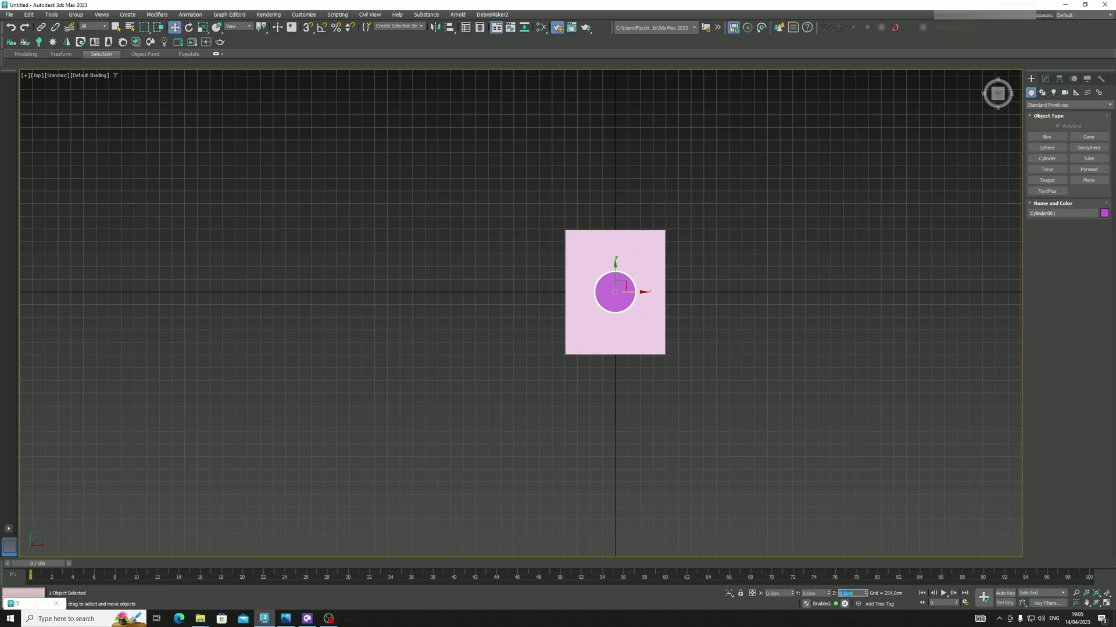
text(0)
key(Tab)
scroll(650, 250, up, 2)
click(650, 254)
drag(602, 288, 601, 310)
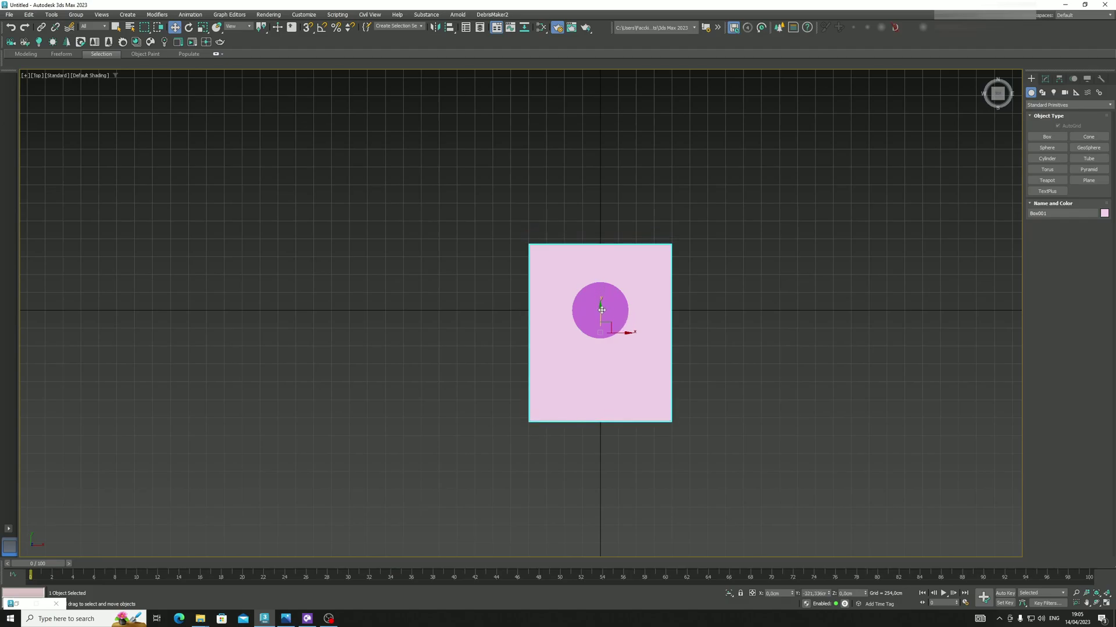
- Select the cylinder and raise it to Z 400 cm
click(286, 619)
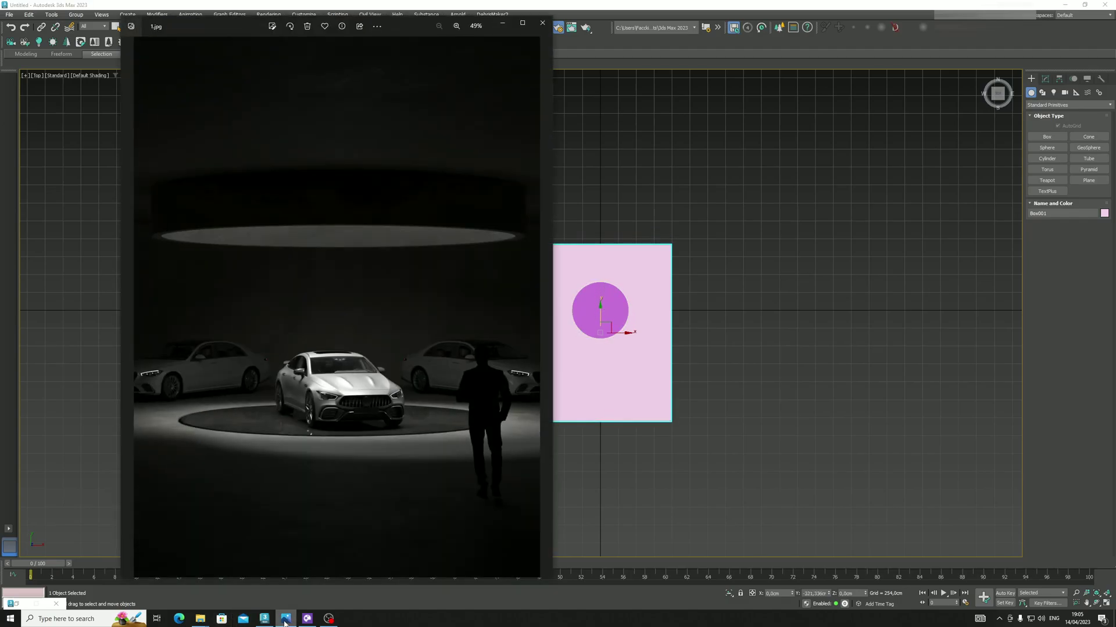
click(285, 622)
click(737, 331)
middle_drag(709, 361, 673, 353)
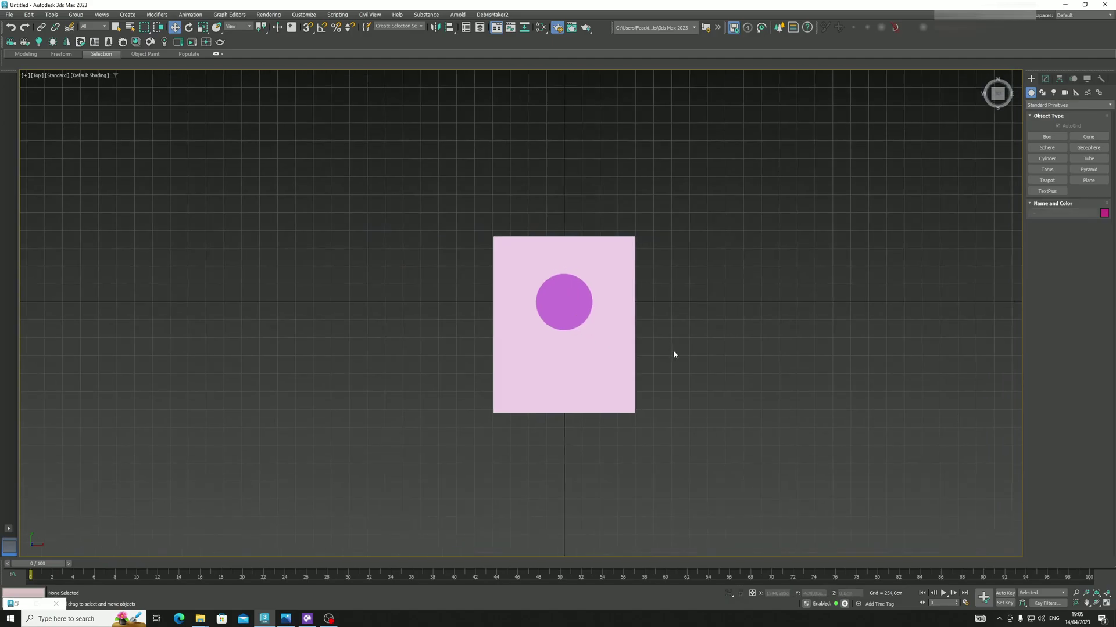
alt+middle_drag(567, 301, 605, 304)
click(562, 307)
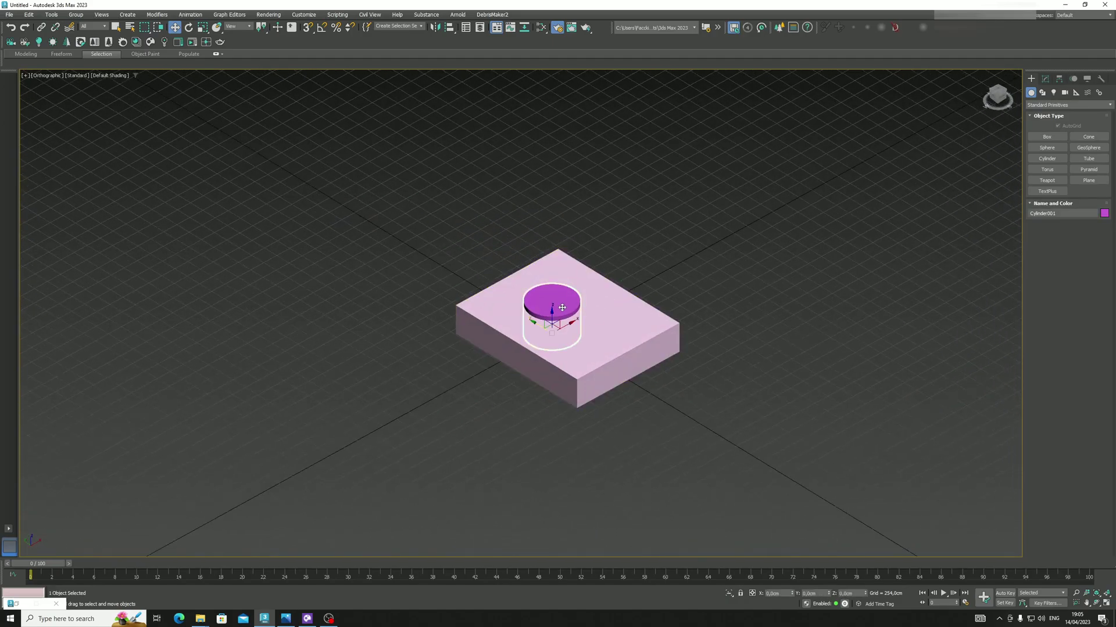
click(855, 592)
text(400)
key(Return)
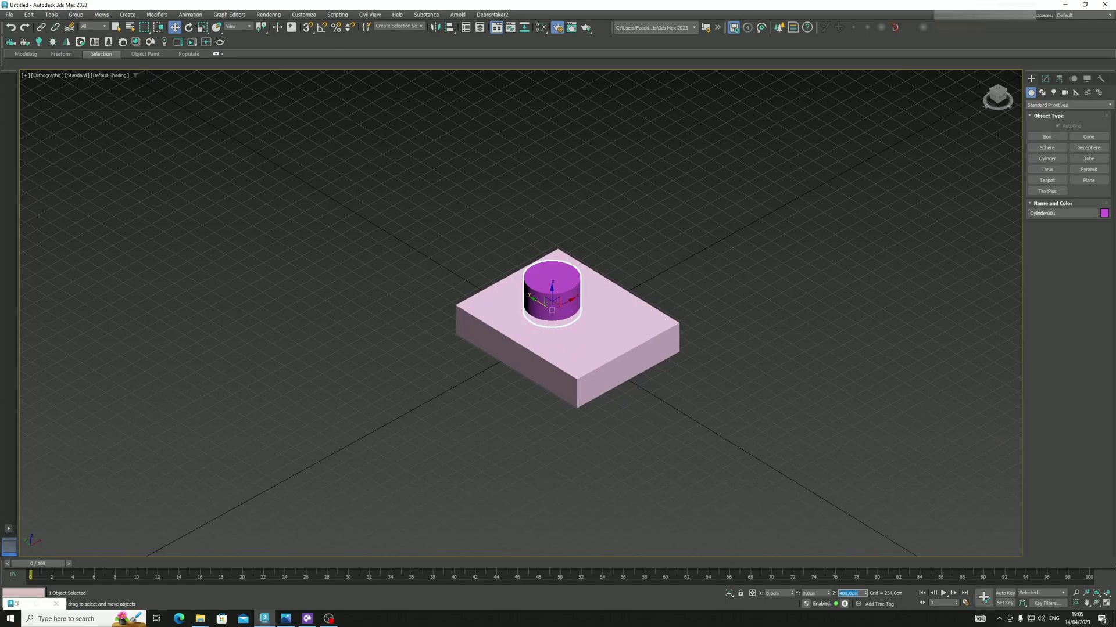
- Compare with the reference photo and check the Front view in wireframe before returning to shaded
click(285, 618)
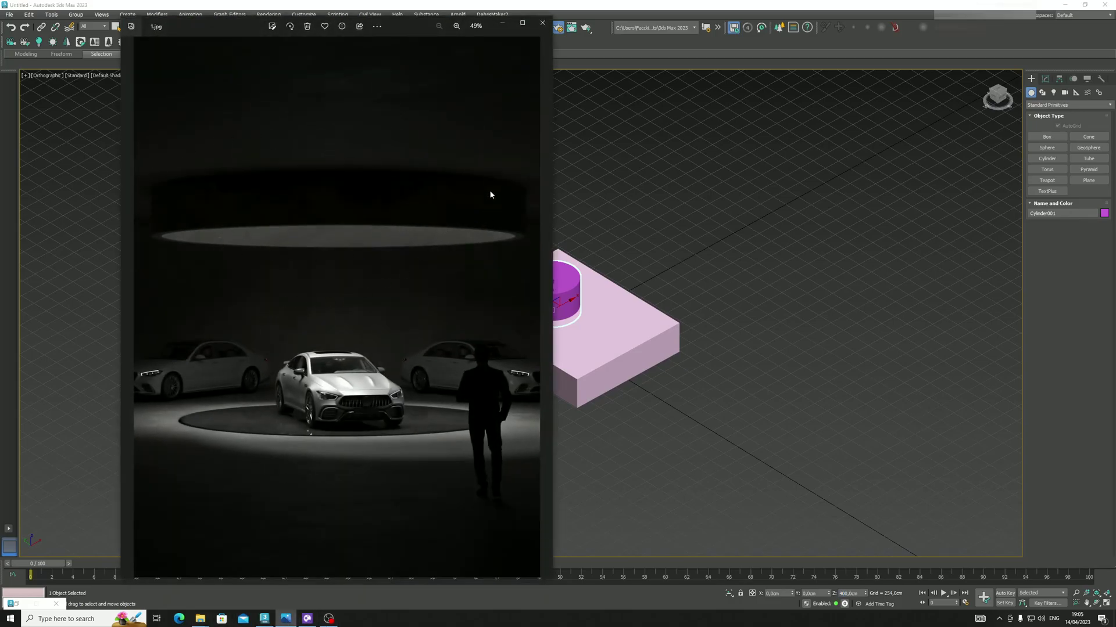
click(503, 24)
key(f)
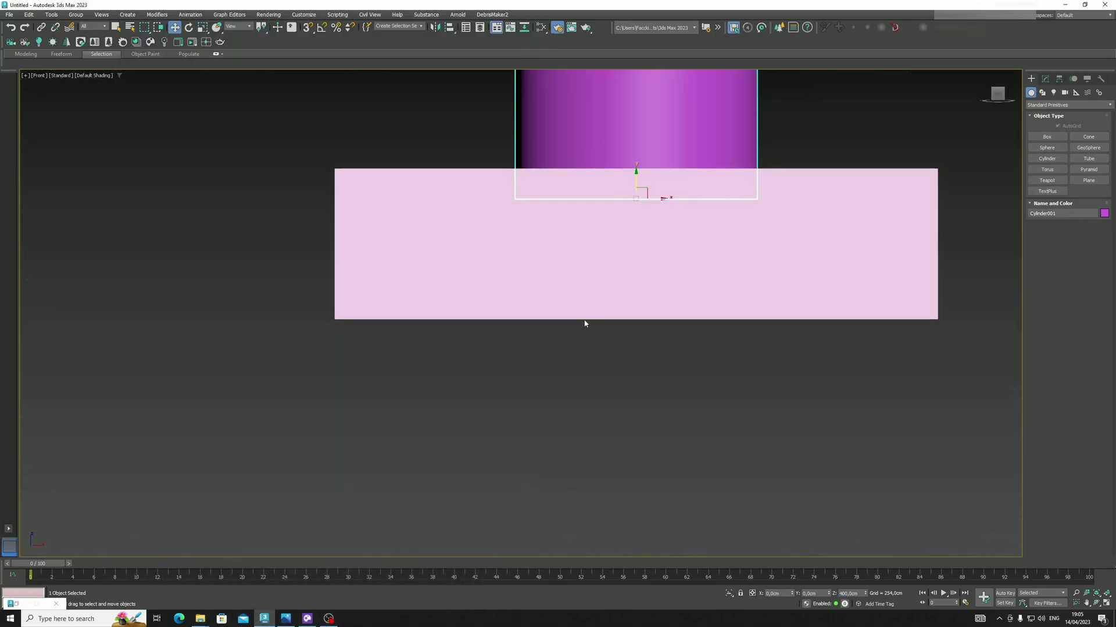
key(F3)
mouse_move(597, 186)
alt+middle_down()
mouse_move(613, 239)
mouse_move(519, 310)
alt+middle_up()
key(F3)
scroll(612, 239, down, 3)
- Use the cylinder as a ProCutter with the box as stock to cut a round hole
click(1058, 105)
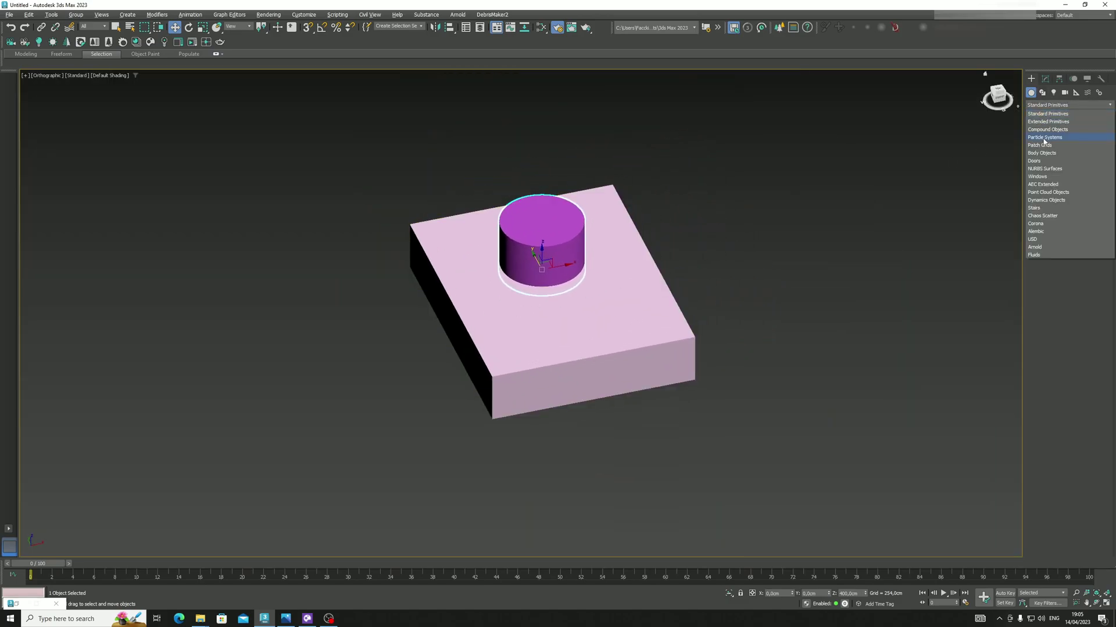
click(1044, 130)
click(1046, 191)
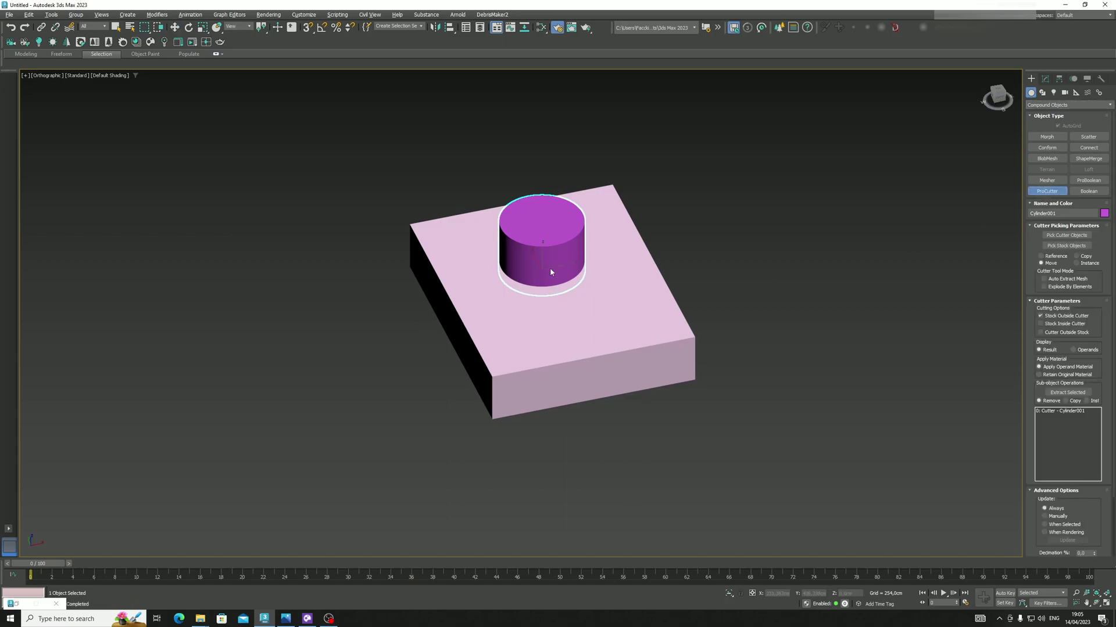
click(1065, 245)
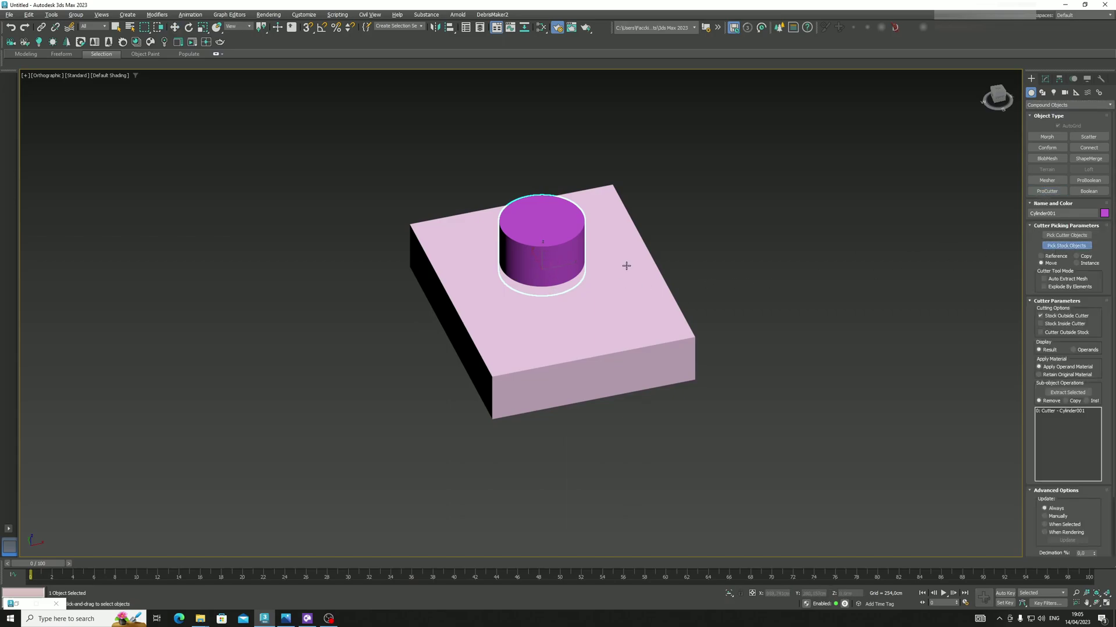
click(602, 259)
scroll(536, 250, up, 5)
scroll(537, 256, down, 5)
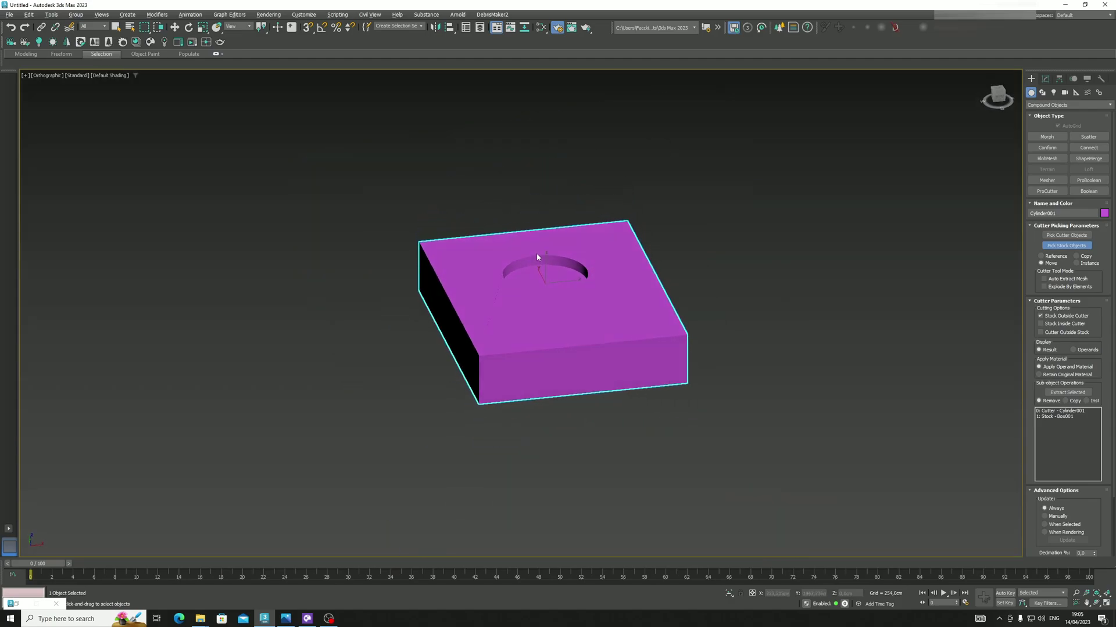
alt+middle_drag(537, 257, 537, 279)
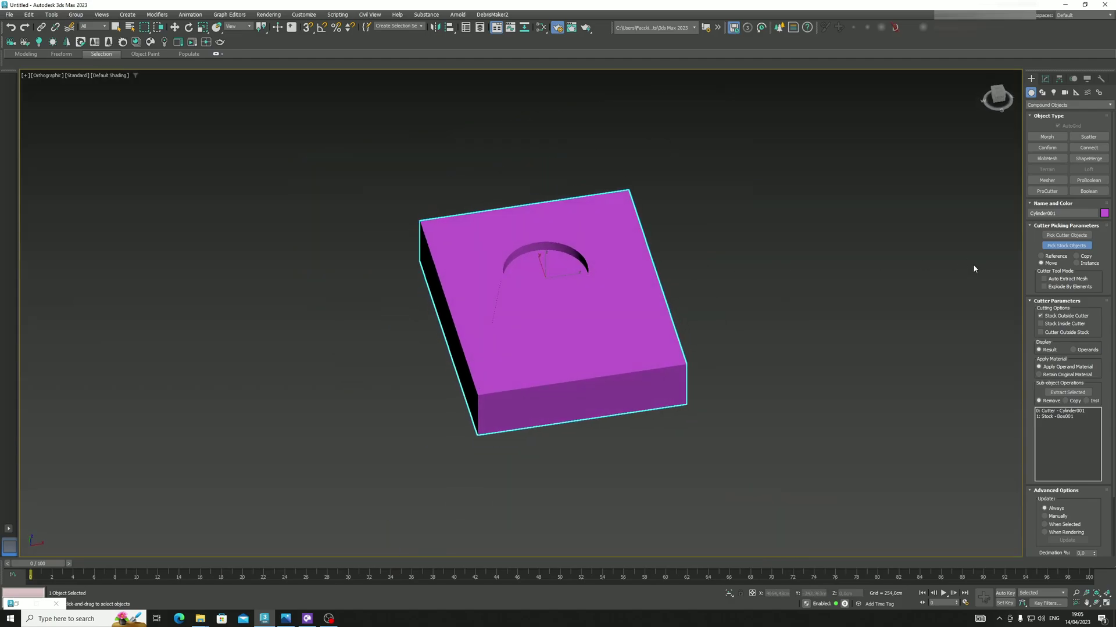
click(1055, 246)
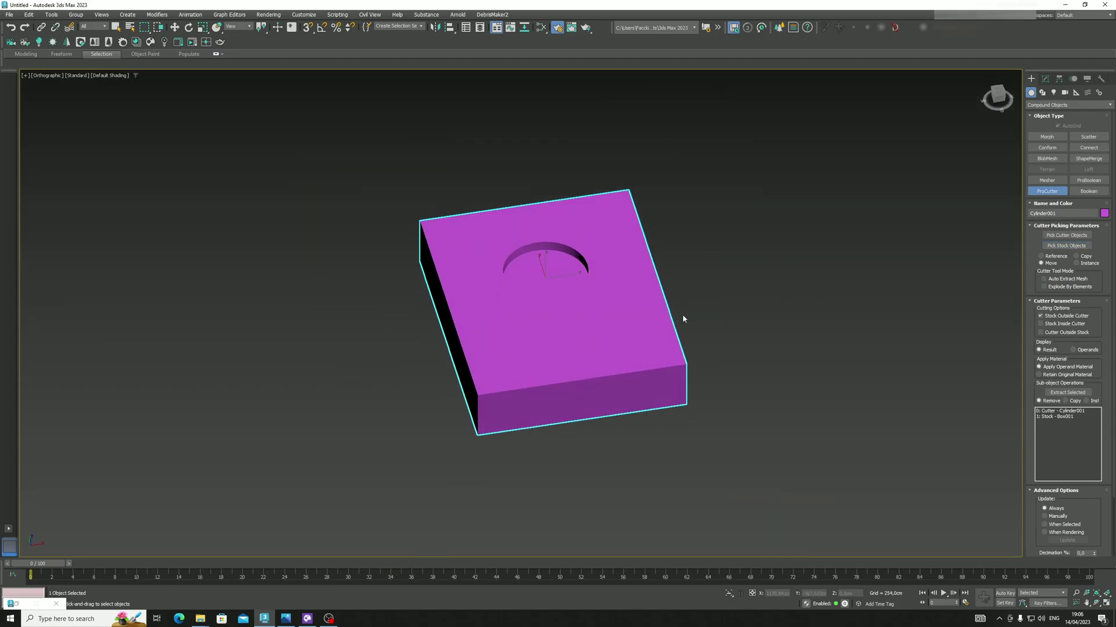
- Convert the cut box to Editable Poly and select its circular face in Polygon mode
key(w)
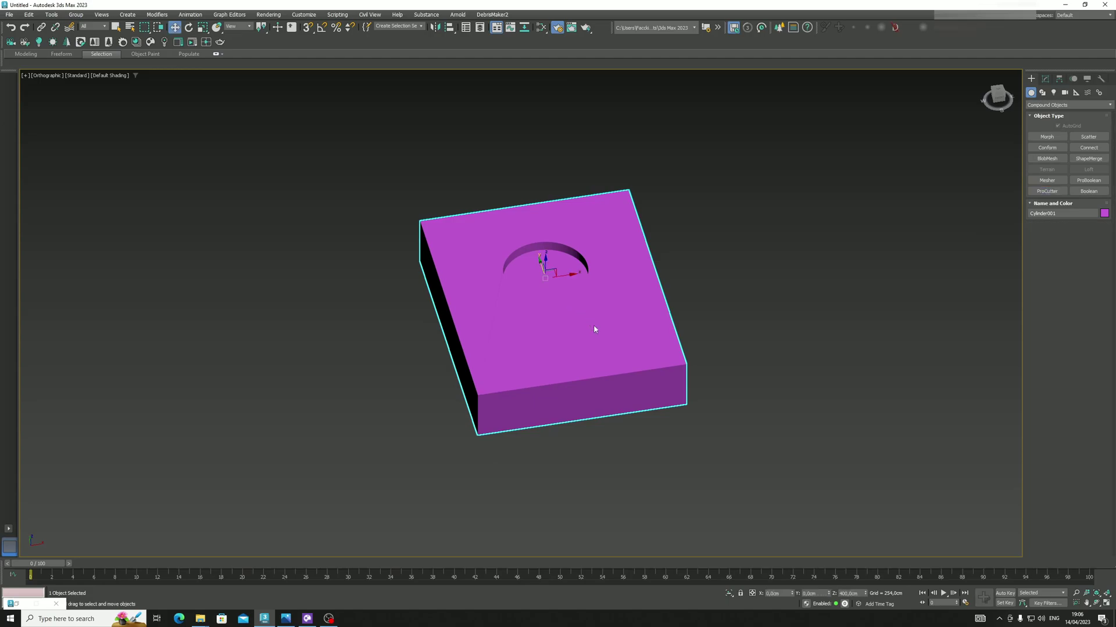
right_click(594, 324)
mouse_move(642, 429)
click(730, 441)
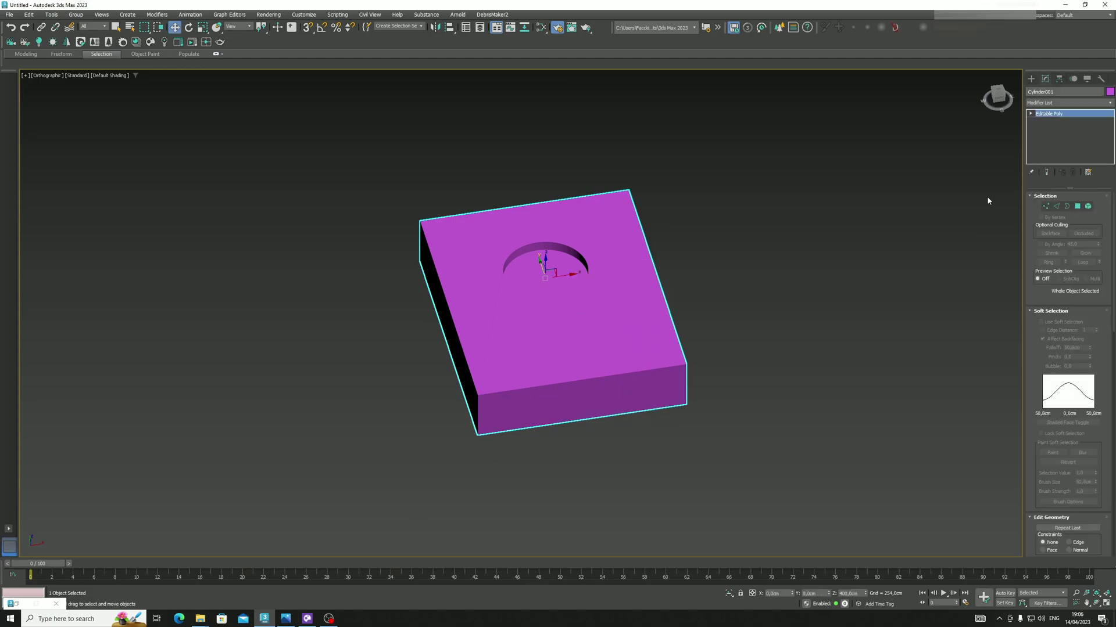
click(1077, 207)
click(554, 263)
alt+middle_drag(554, 263, 505, 250)
scroll(539, 266, up, 3)
key(t)
scroll(546, 269, down, 7)
scroll(548, 275, up, 5)
- Set the viewport shading to Clay with edged faces shown
click(118, 76)
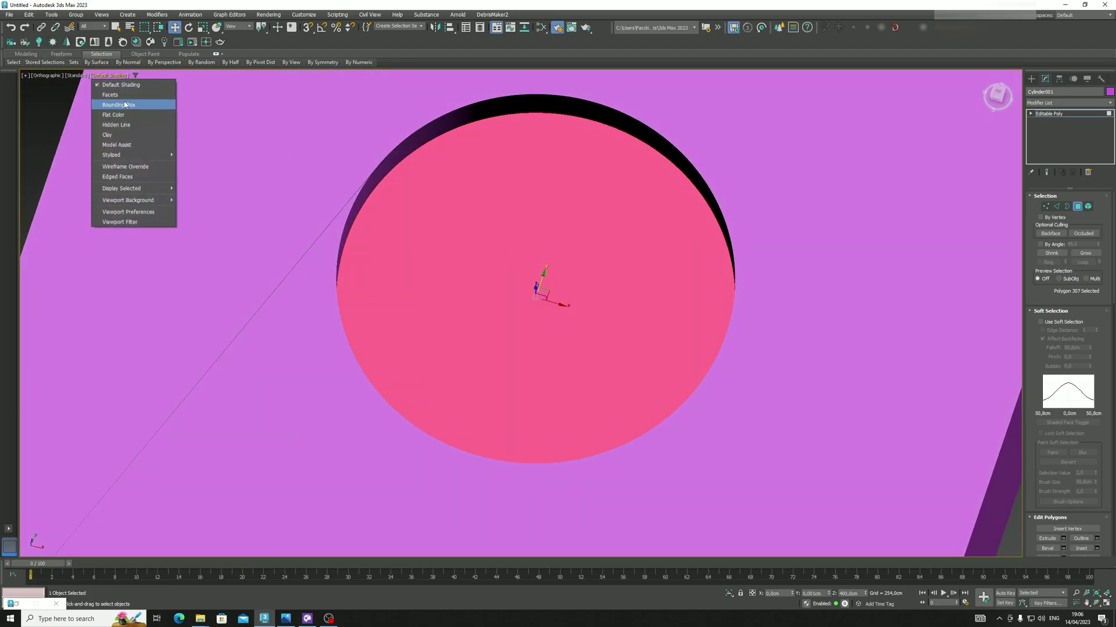
click(107, 135)
click(98, 75)
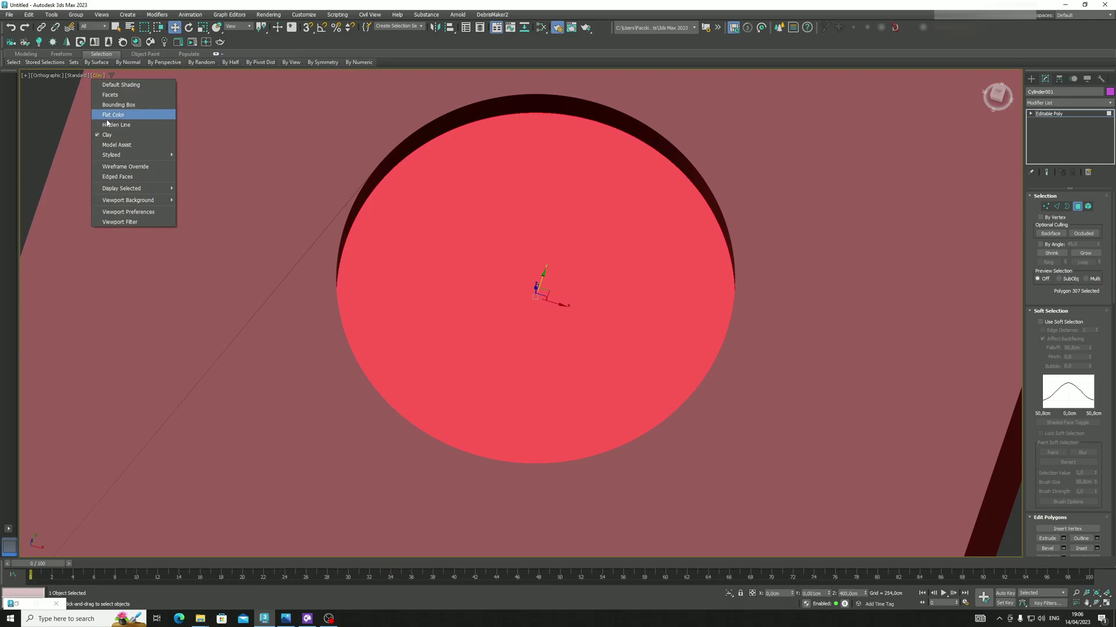
click(118, 177)
scroll(613, 271, down, 4)
- Inset the circular face by 20 cm
right_click(612, 272)
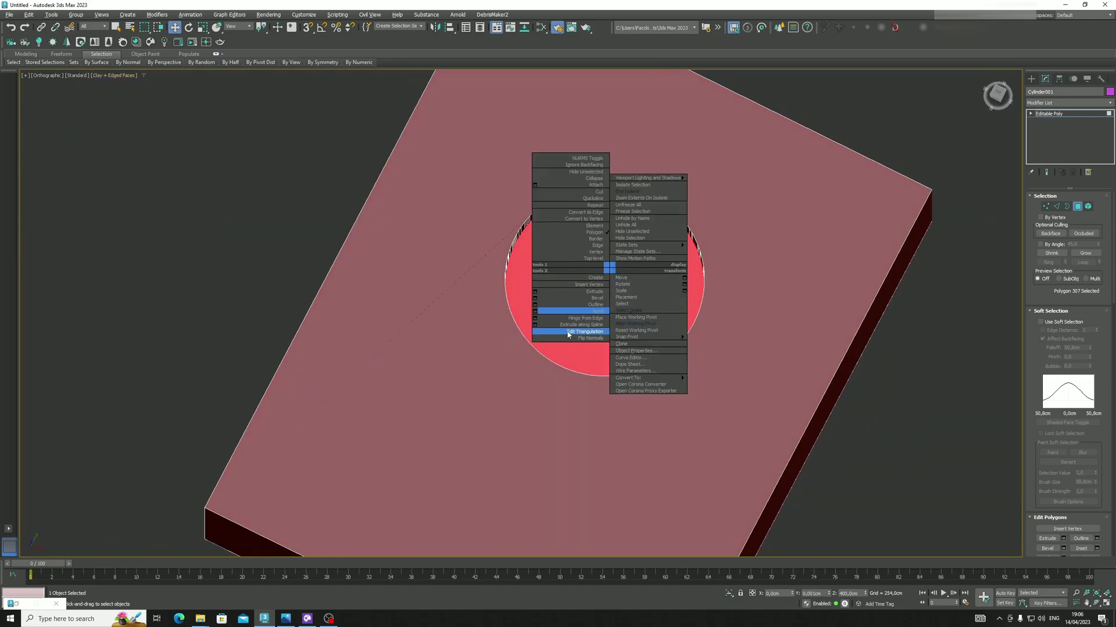
click(541, 314)
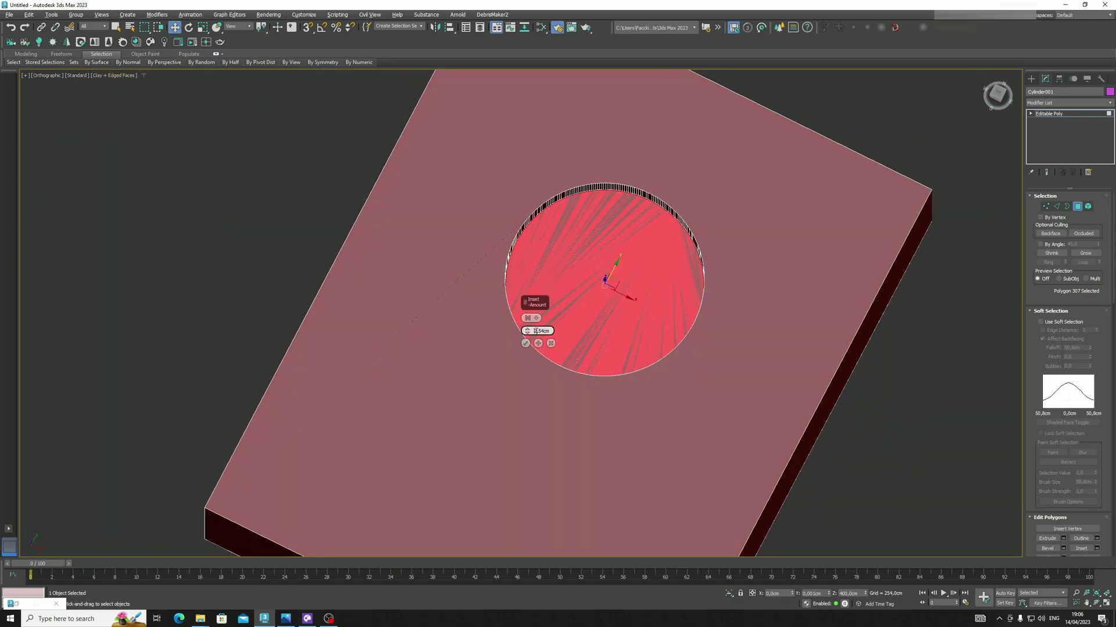
double_click(535, 331)
text(20)
key(Return)
click(526, 343)
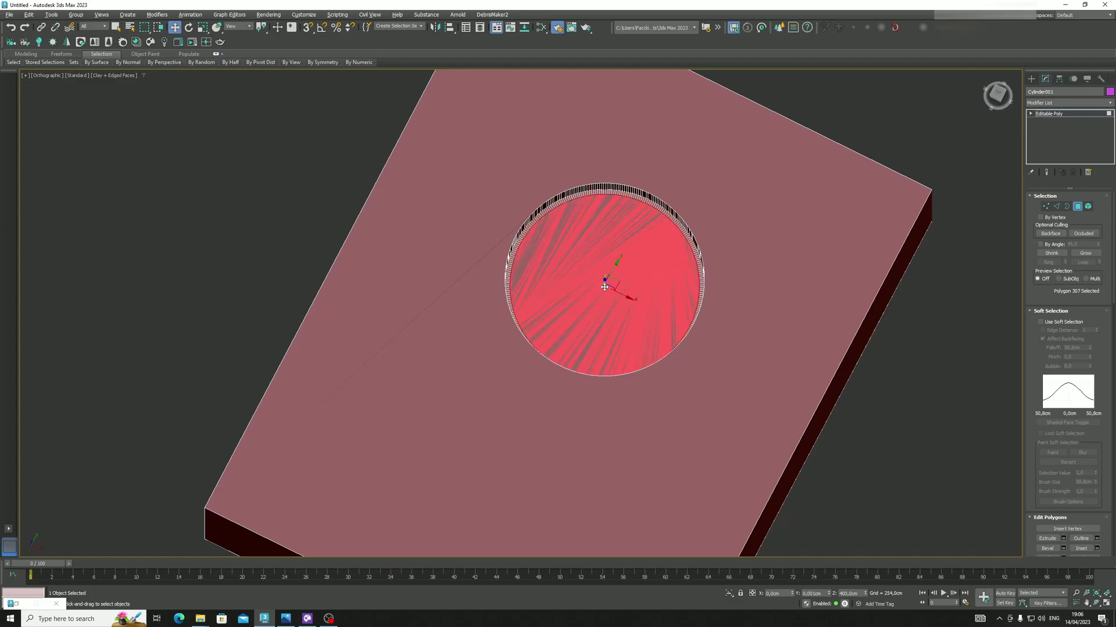
- Move the inset circular face to Z 500 cm and deselect it
alt+middle_drag(603, 298, 605, 272)
drag(605, 271, 605, 246)
double_click(859, 593)
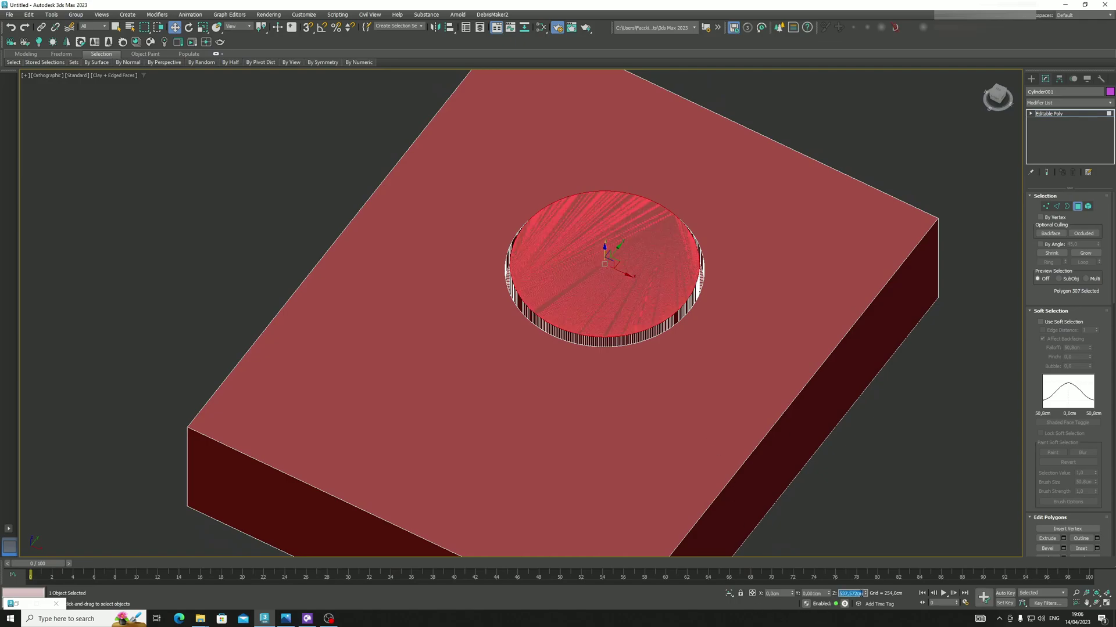
text(500)
key(Return)
key(BackSpace)
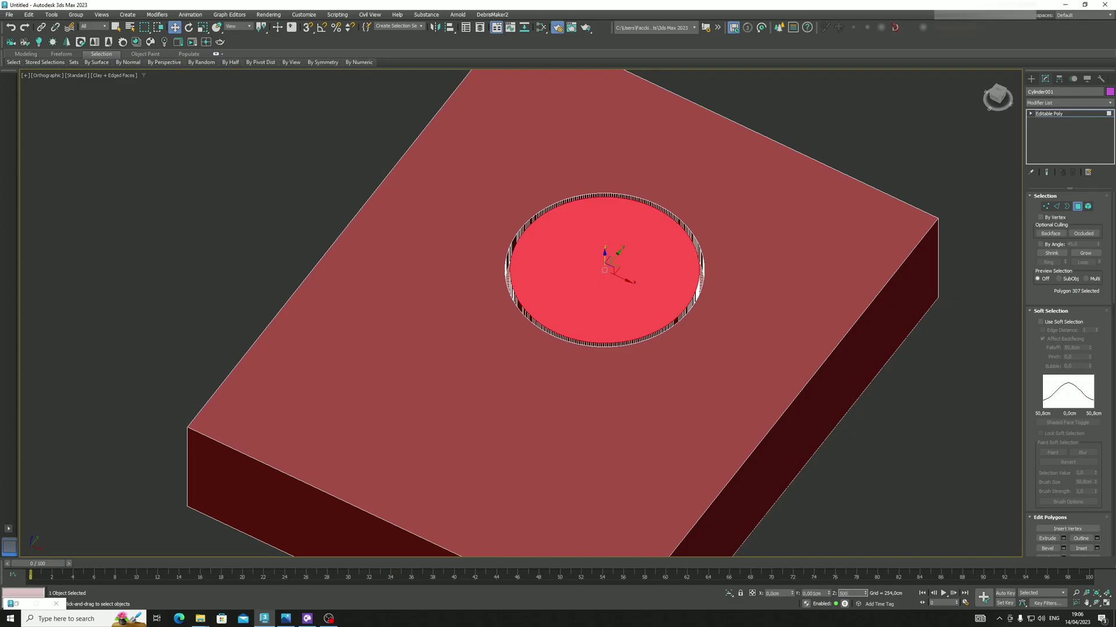
text(500)
key(Return)
key(ctrl+d)
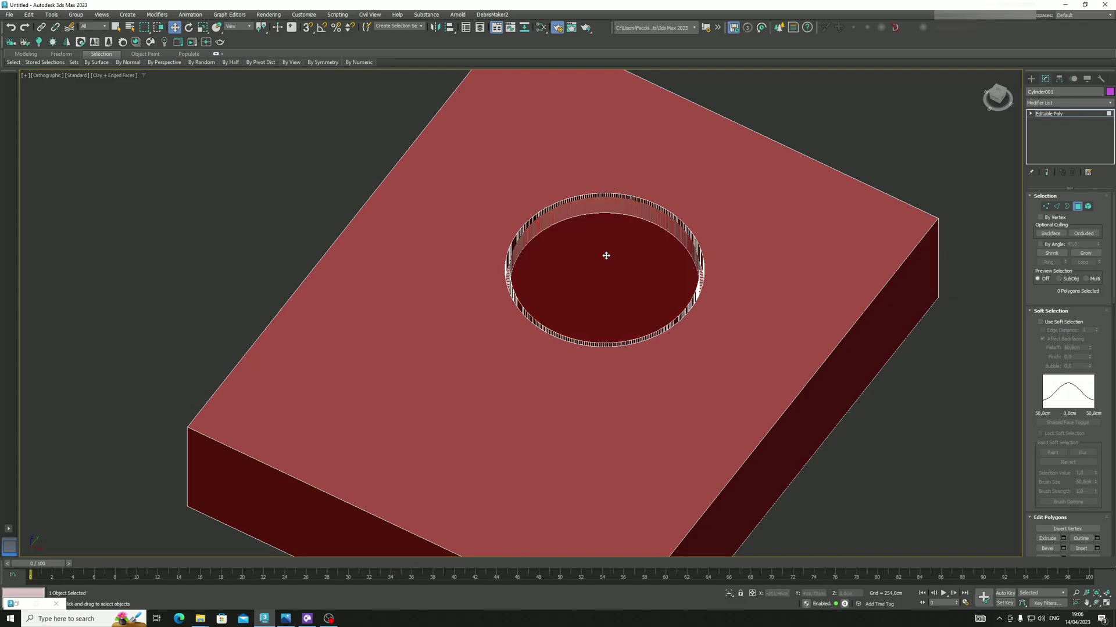
key(t)
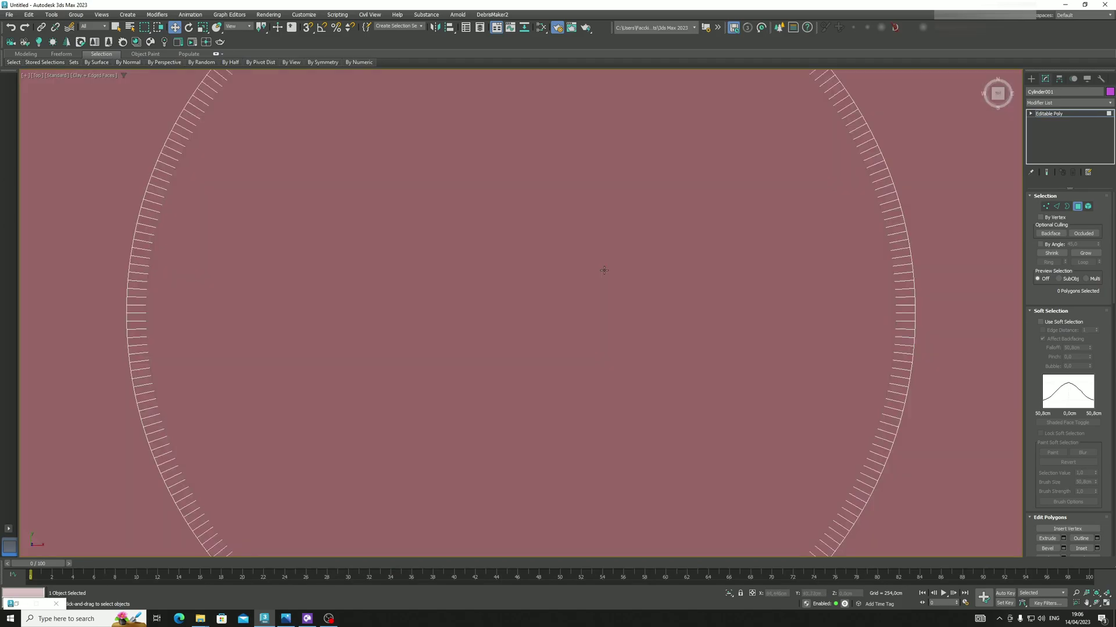
scroll(605, 270, down, 12)
- Leave Polygon mode and draw a new Standard Primitives cylinder beside the box
middle_drag(617, 279, 520, 281)
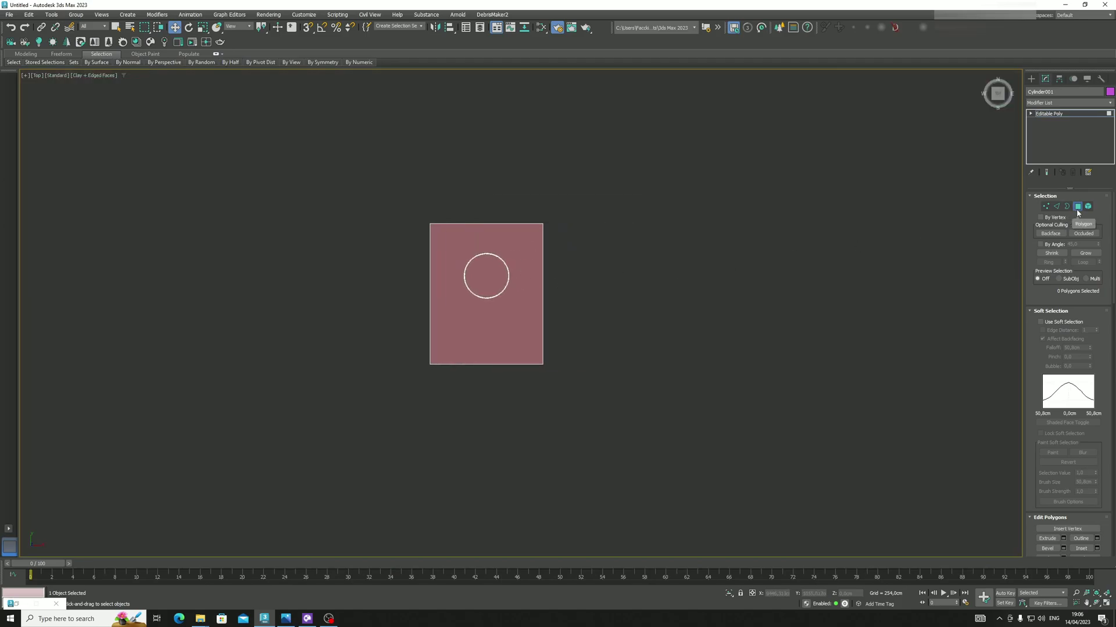
click(1077, 207)
click(1031, 79)
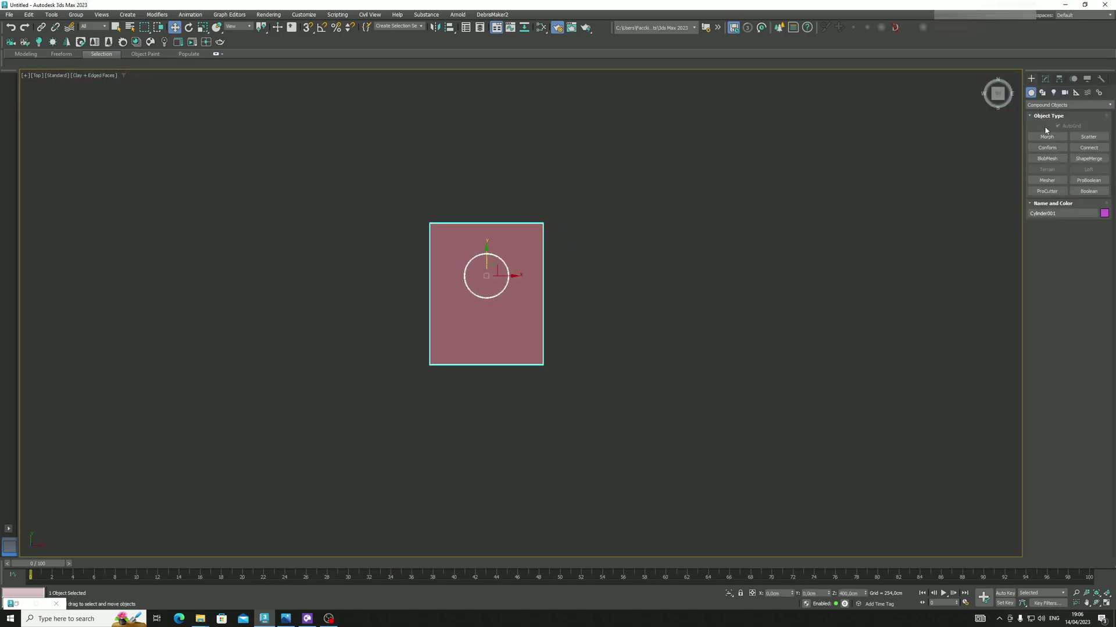
click(1041, 92)
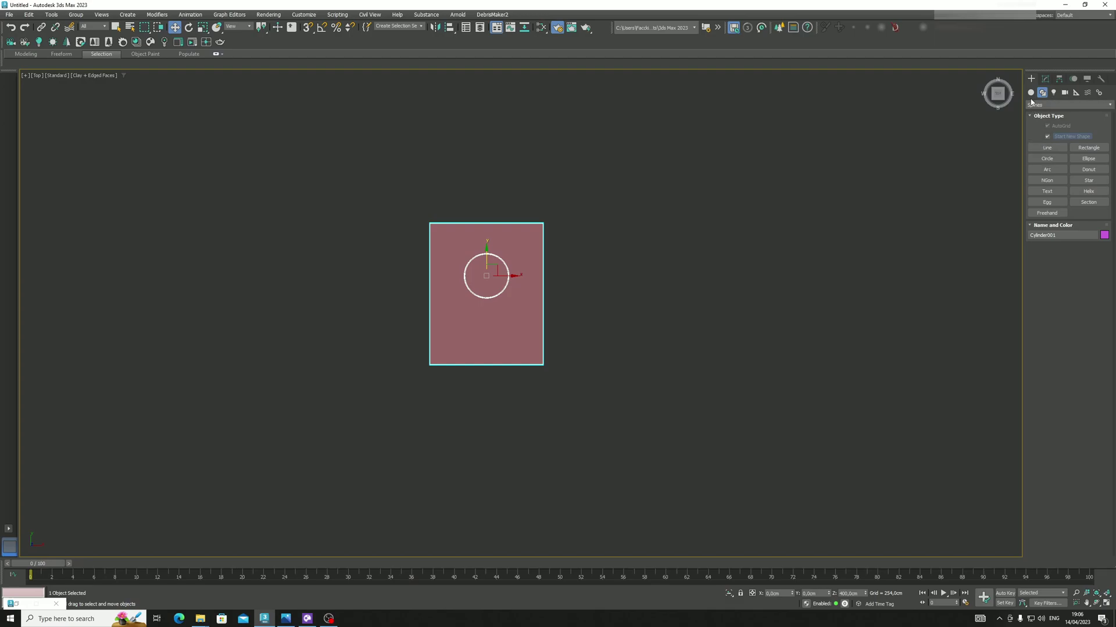
click(1031, 93)
click(1068, 105)
click(1051, 112)
click(1047, 158)
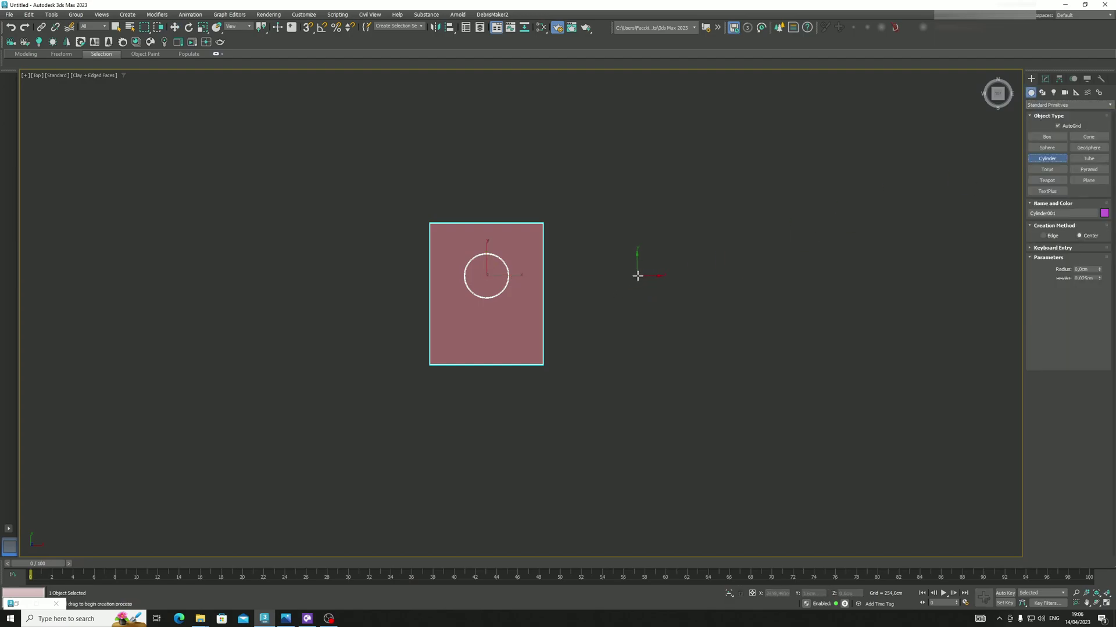
drag(651, 275, 671, 289)
click(742, 261)
alt+middle_drag(741, 262, 725, 225)
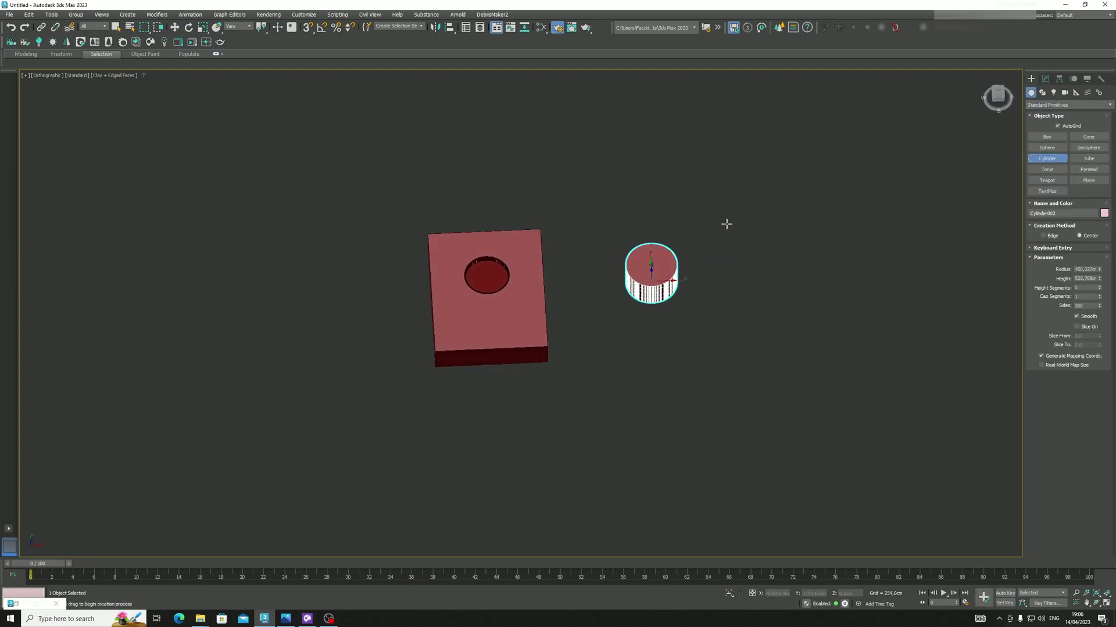
click(707, 259)
- Give the new cylinder Radius 350 cm and Height 50 cm, making a flat disc
text(350)
key(Return)
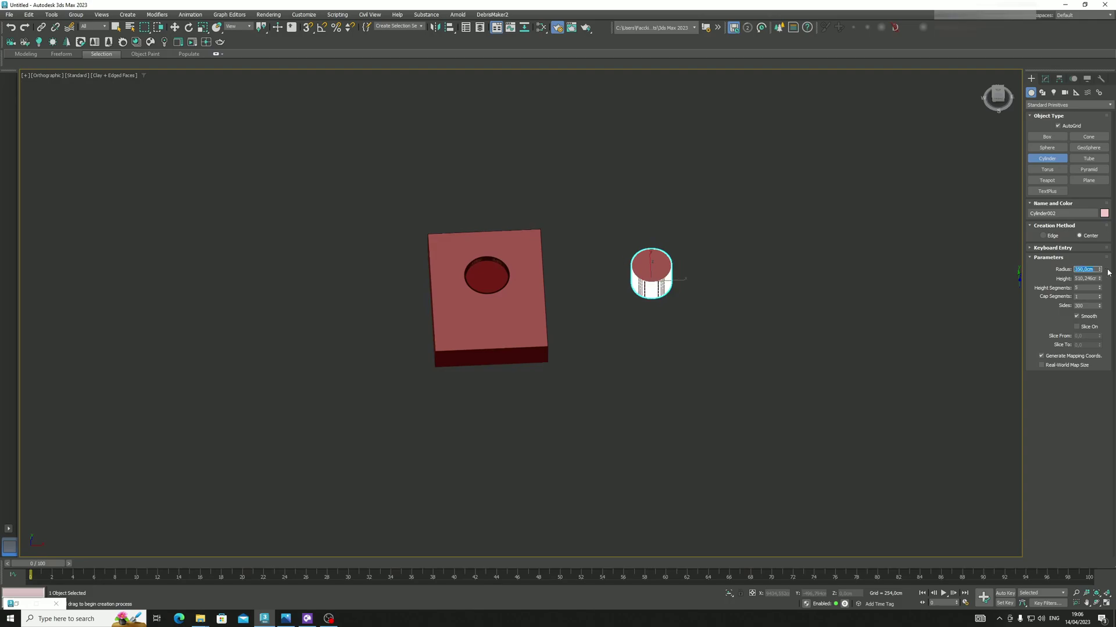
click(1087, 279)
text(50)
key(Return)
right_click(981, 289)
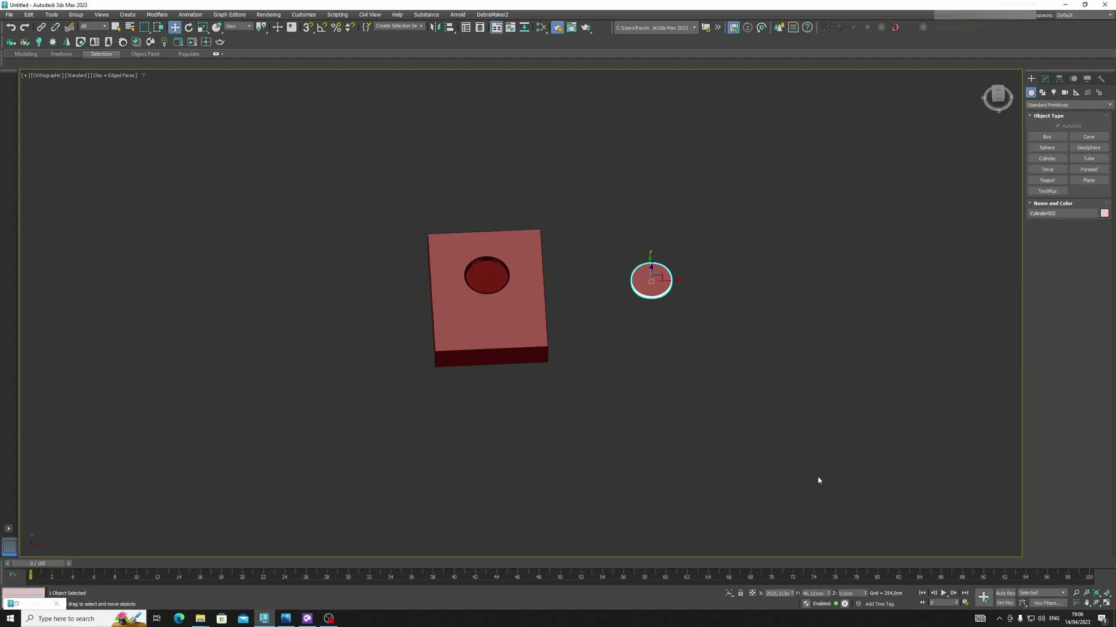
- Centre the disc at X 0, Y 0
double_click(781, 593)
key(Tab)
text(0)
key(Tab)
key(Tab)
text(0)
key(Return)
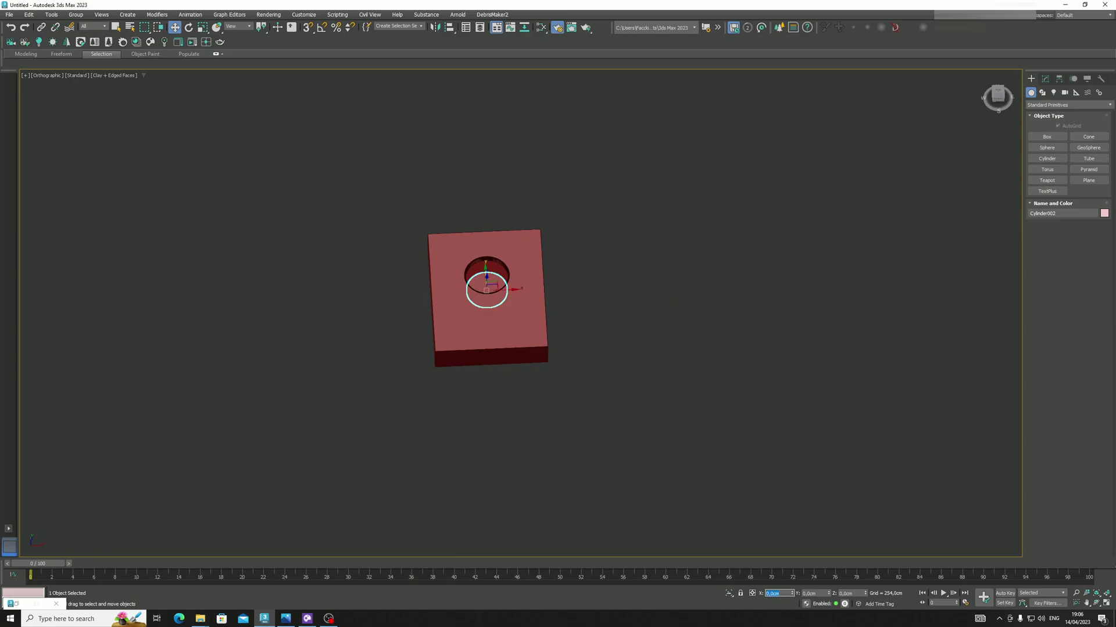
- Lower the disc to Z −20 cm, viewed in wireframe
click(670, 348)
key(t)
key(z)
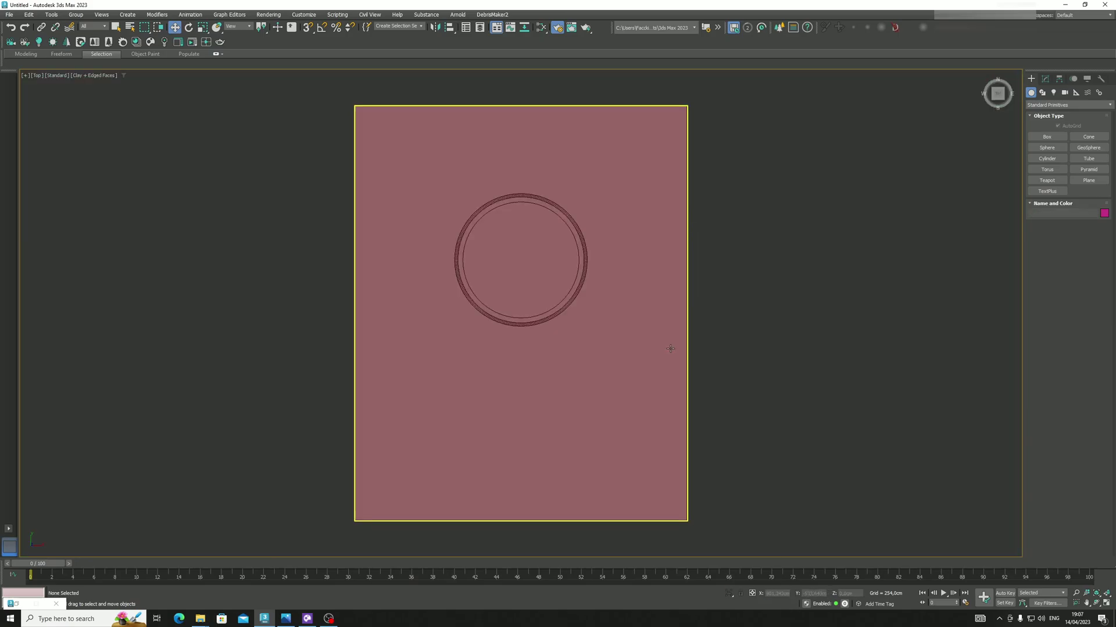
alt+middle_drag(544, 305, 578, 240)
key(F3)
scroll(501, 289, up, 4)
click(501, 294)
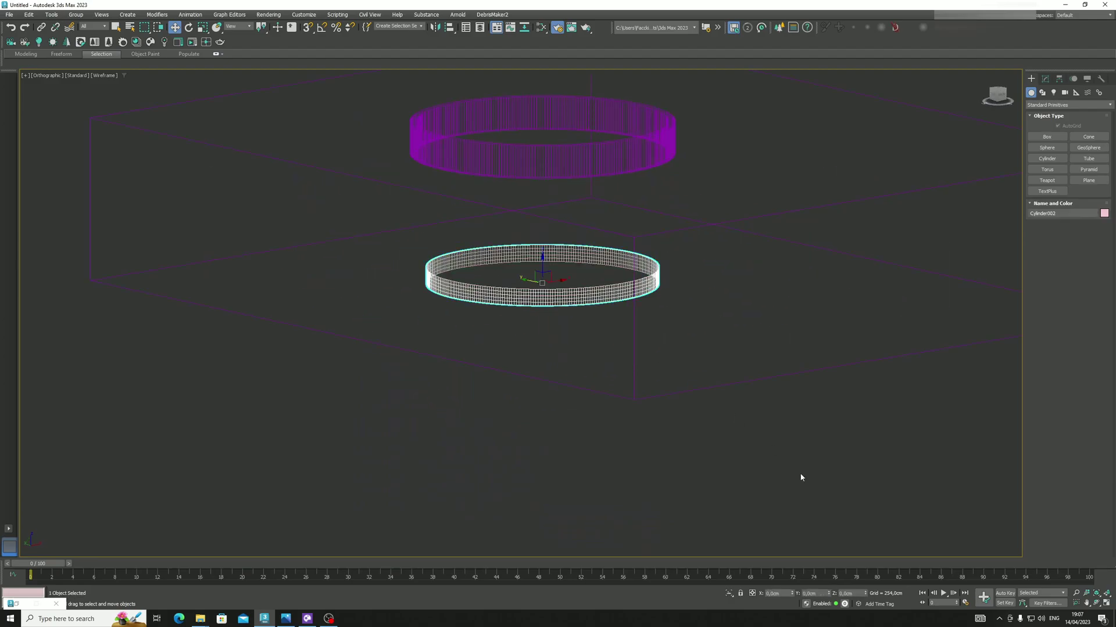
click(851, 594)
key(Return)
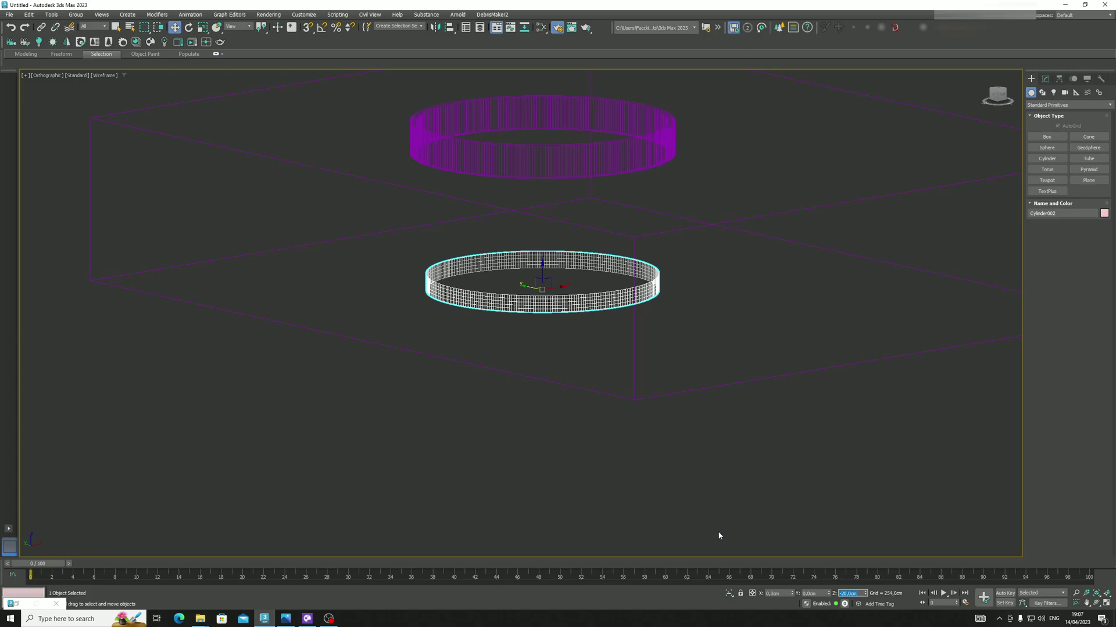
- Switch the Create panel's object category to Compound Objects
click(1045, 79)
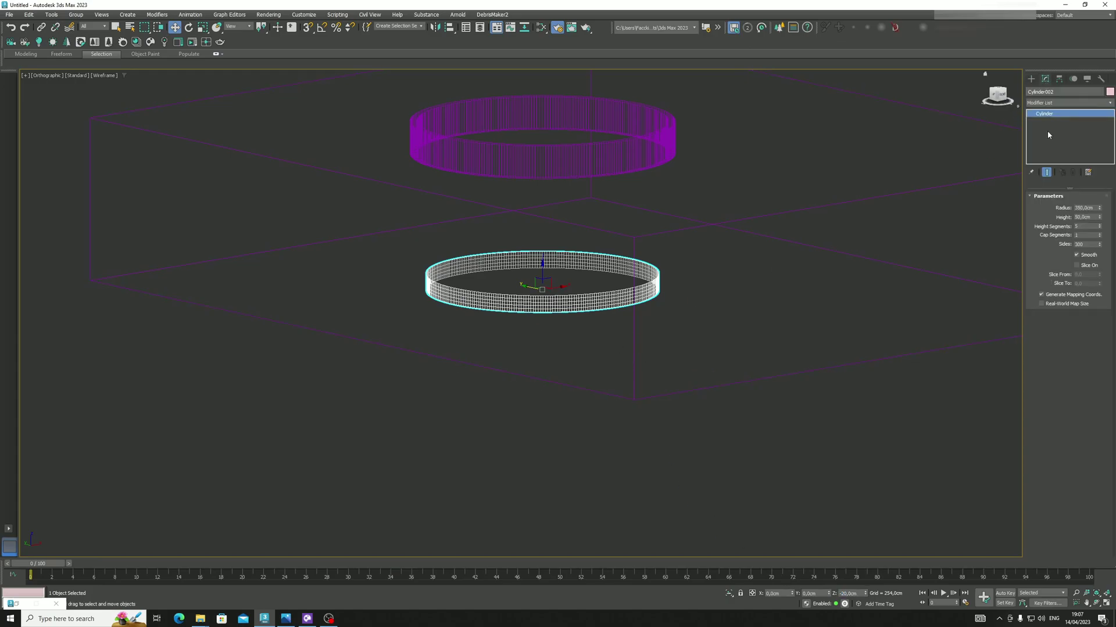
click(1031, 79)
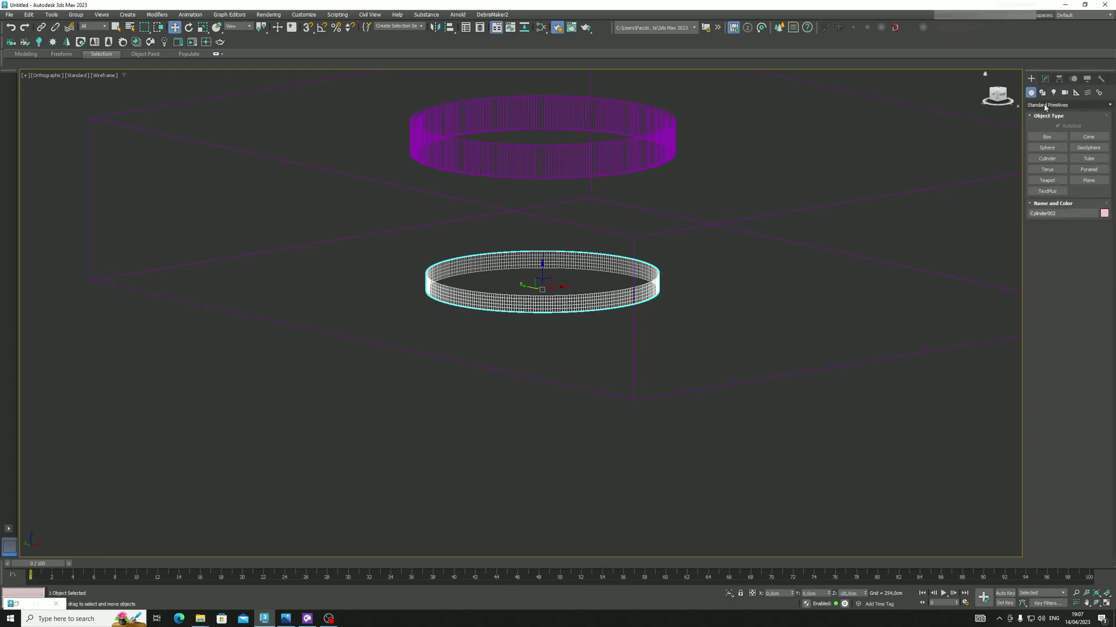
click(1049, 104)
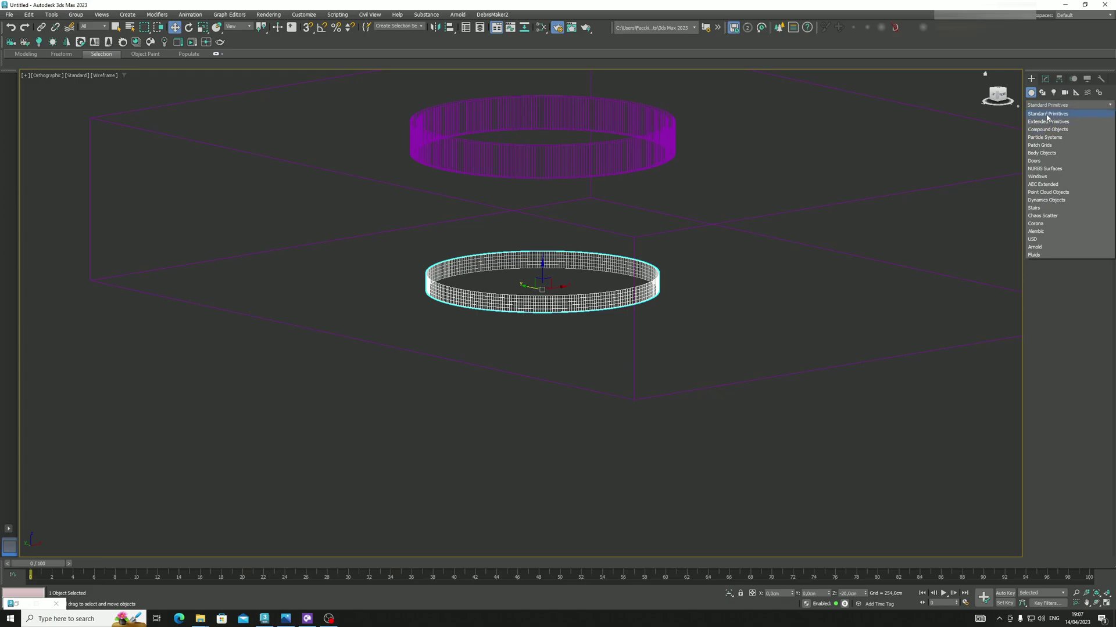
click(1046, 129)
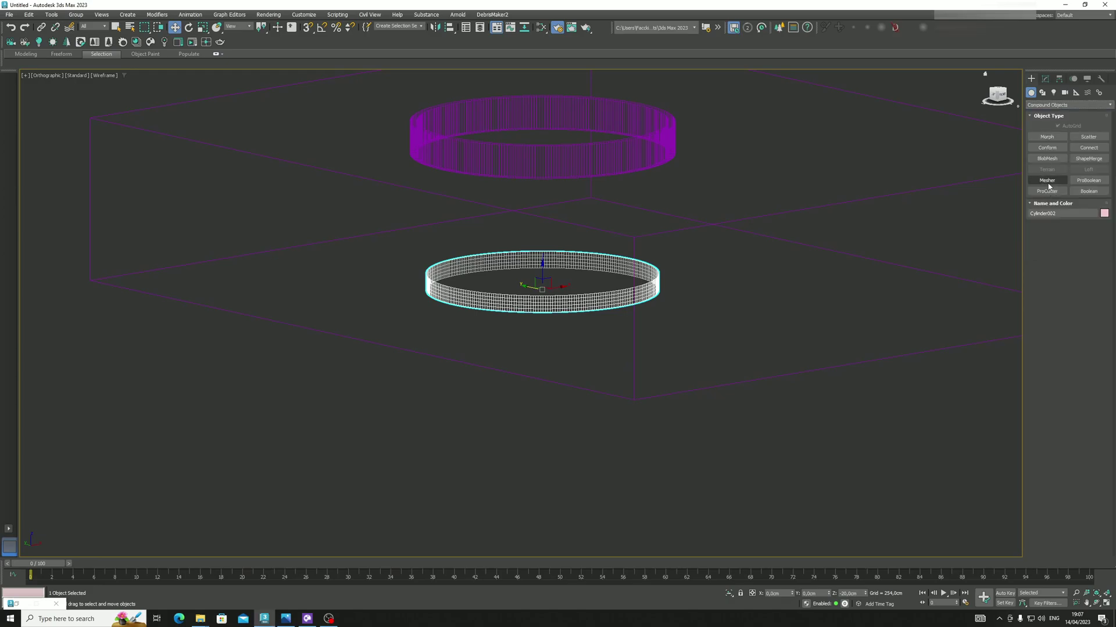
- Start a ProCutter with the disc as cutter and arm Pick Stock Objects in shaded view
click(1047, 191)
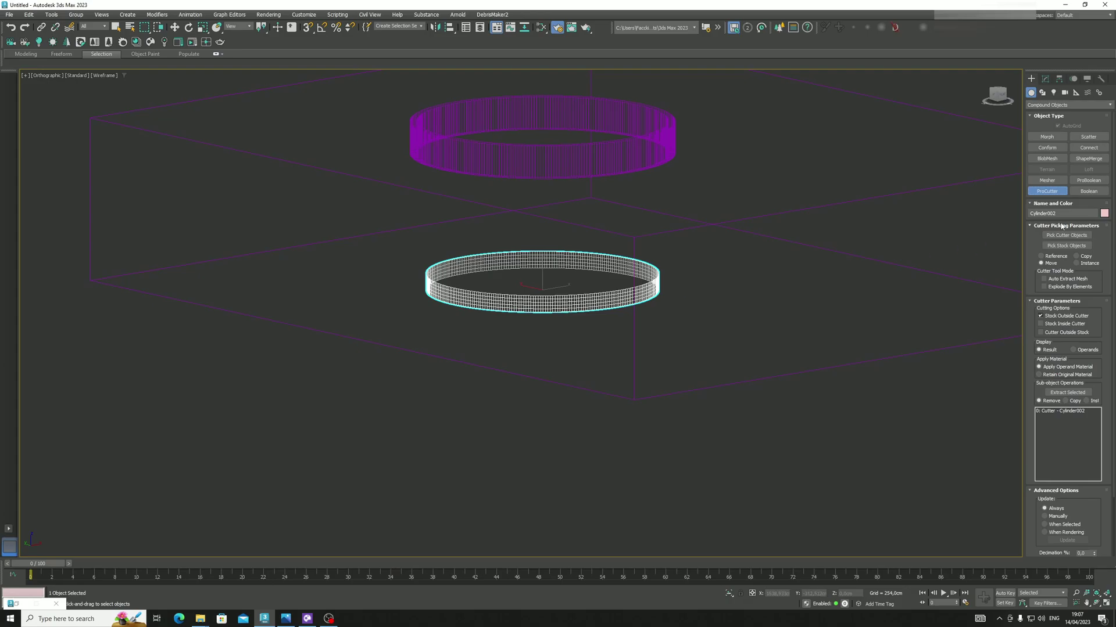
click(1066, 246)
scroll(580, 297, up, 8)
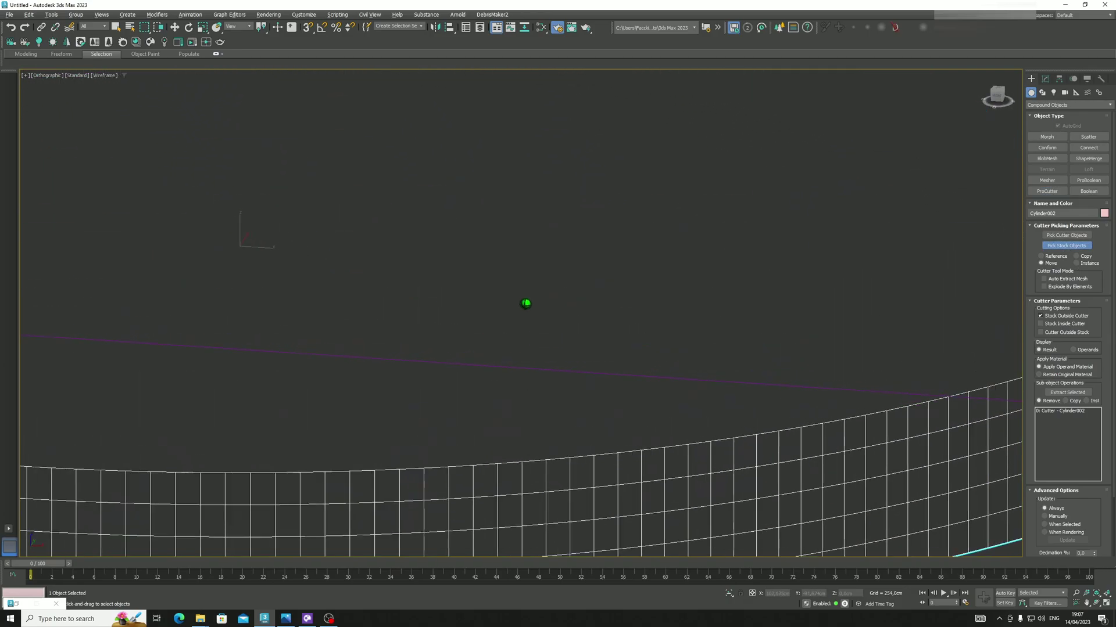
scroll(527, 303, down, 2)
key(F3)
scroll(543, 303, down, 10)
mouse_move(568, 307)
alt+middle_down()
mouse_move(543, 293)
mouse_move(576, 297)
alt+middle_up()
scroll(543, 293, up, 1)
scroll(543, 293, up, 6)
scroll(545, 294, down, 6)
scroll(577, 293, up, 3)
- Pick the box as the stock object, inspect the cut, then stop picking stock
click(582, 264)
scroll(507, 268, up, 3)
alt+middle_drag(507, 268, 479, 188)
alt+middle_drag(926, 279, 759, 319)
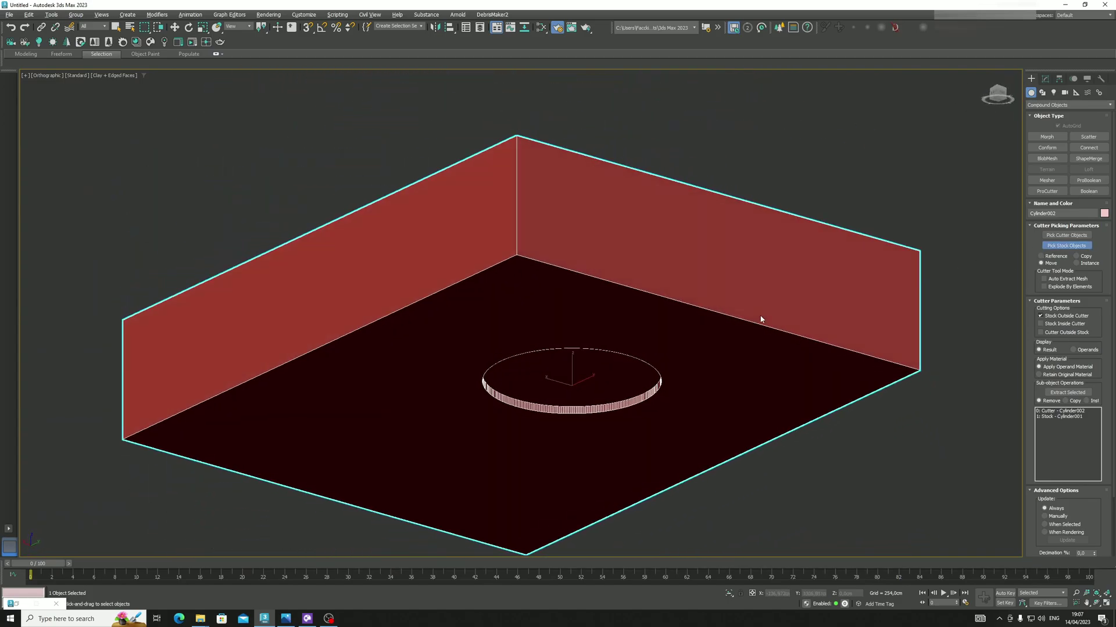
click(1061, 247)
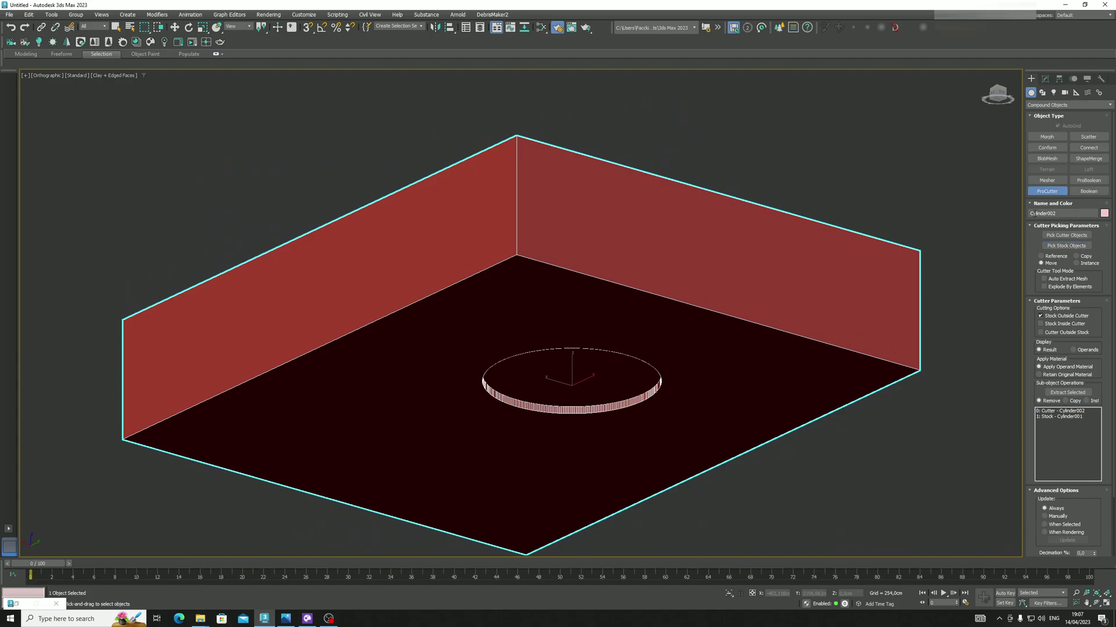
- Convert the disc (Cylinder002) to an Editable Poly
key(w)
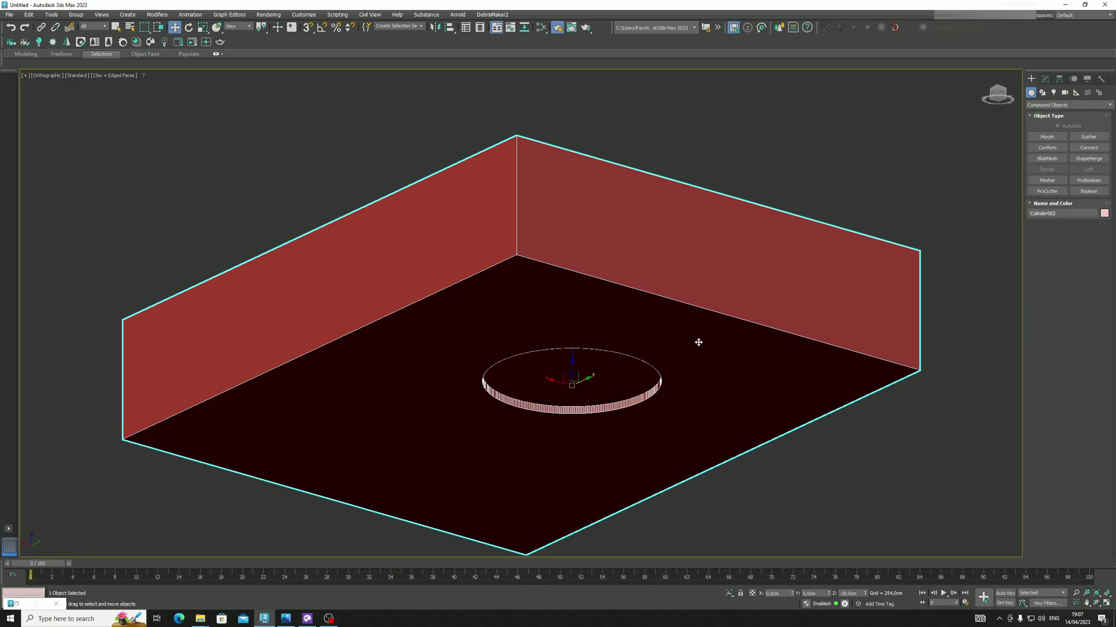
right_click(698, 342)
mouse_move(754, 452)
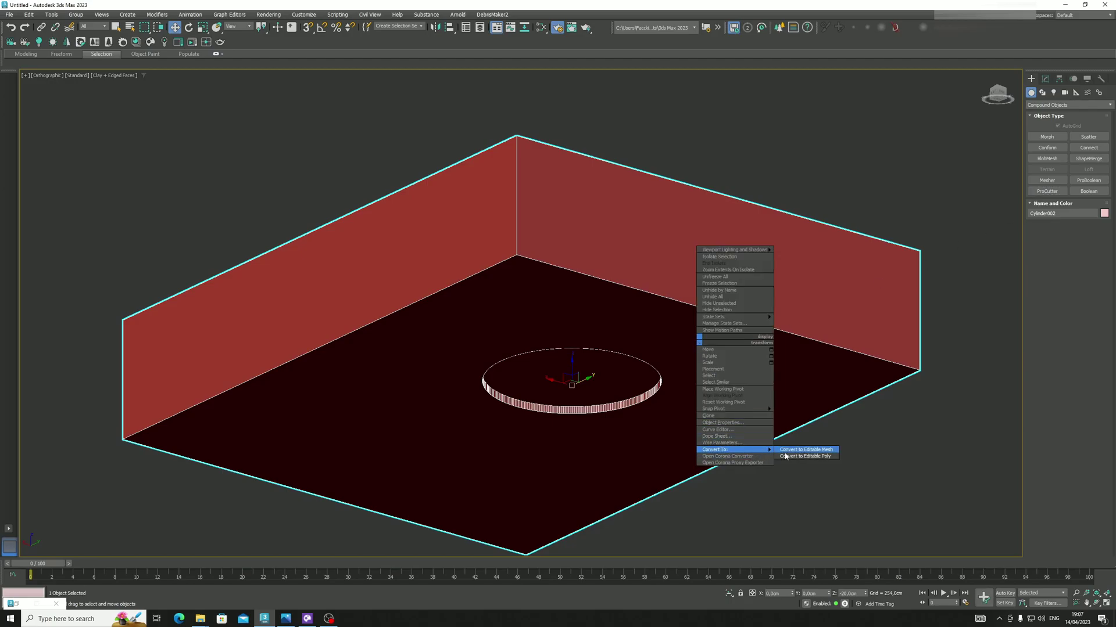
click(788, 456)
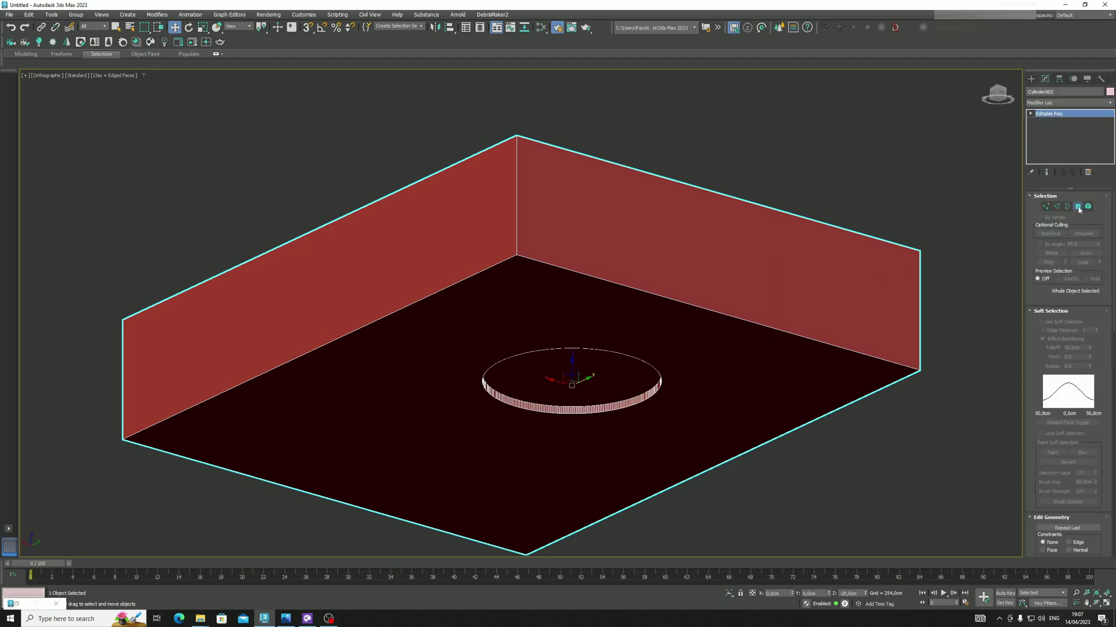
- Select the disc's top polygon and set its Z to 0, then to -20 cm
click(1079, 207)
click(558, 395)
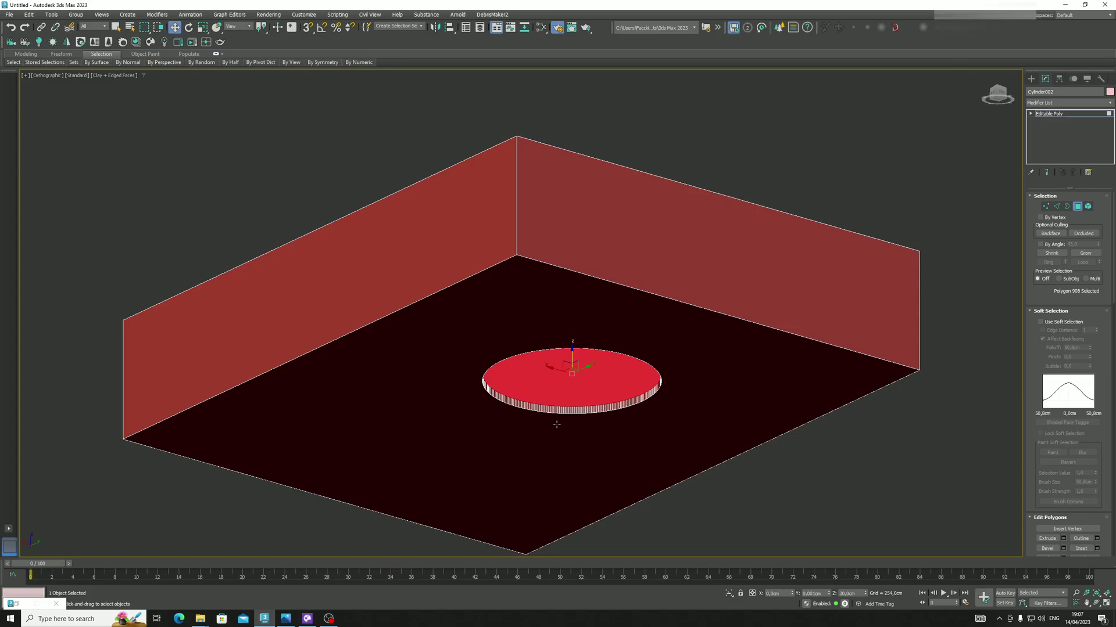
click(857, 594)
text(0)
key(Return)
scroll(567, 275, up, 5)
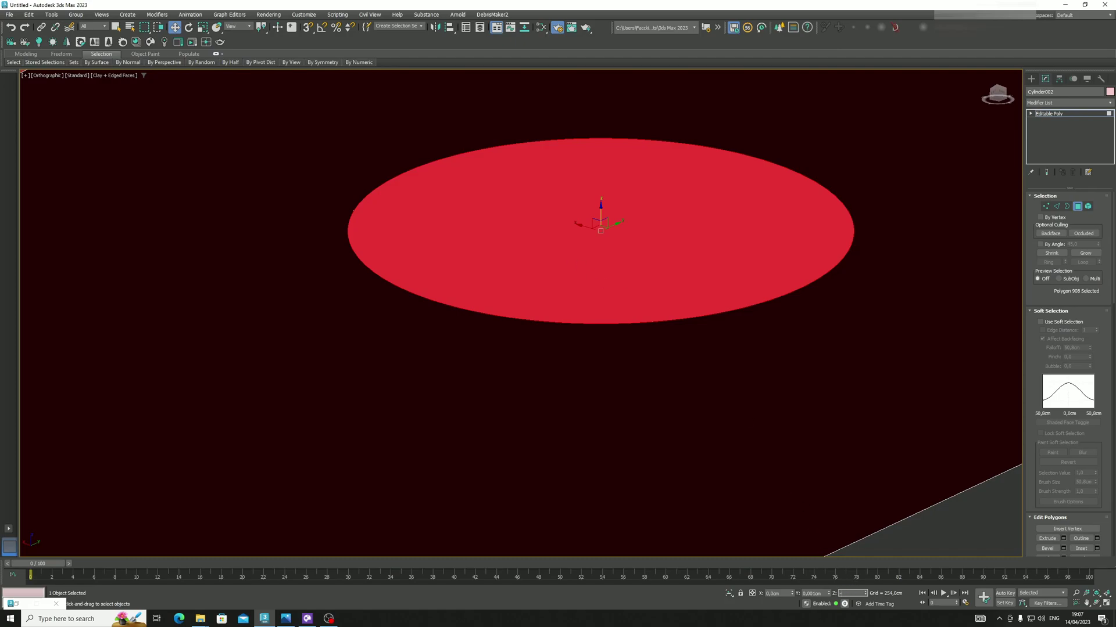
text(-20)
key(Return)
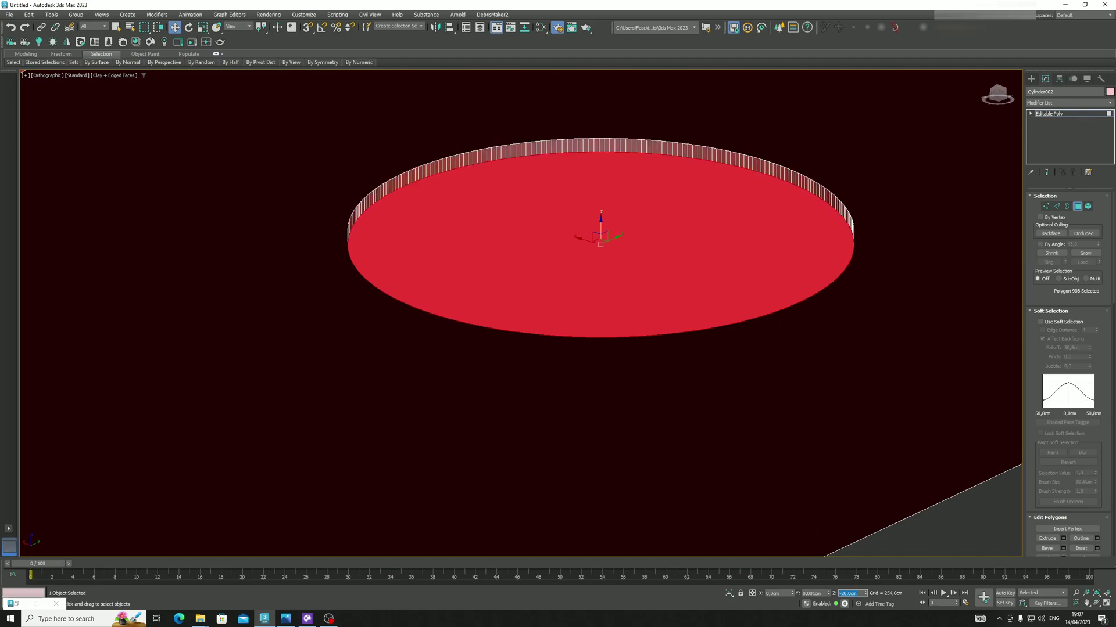
- Inset the top polygon to leave a thin rim, then reset its Z to 0
right_click(559, 252)
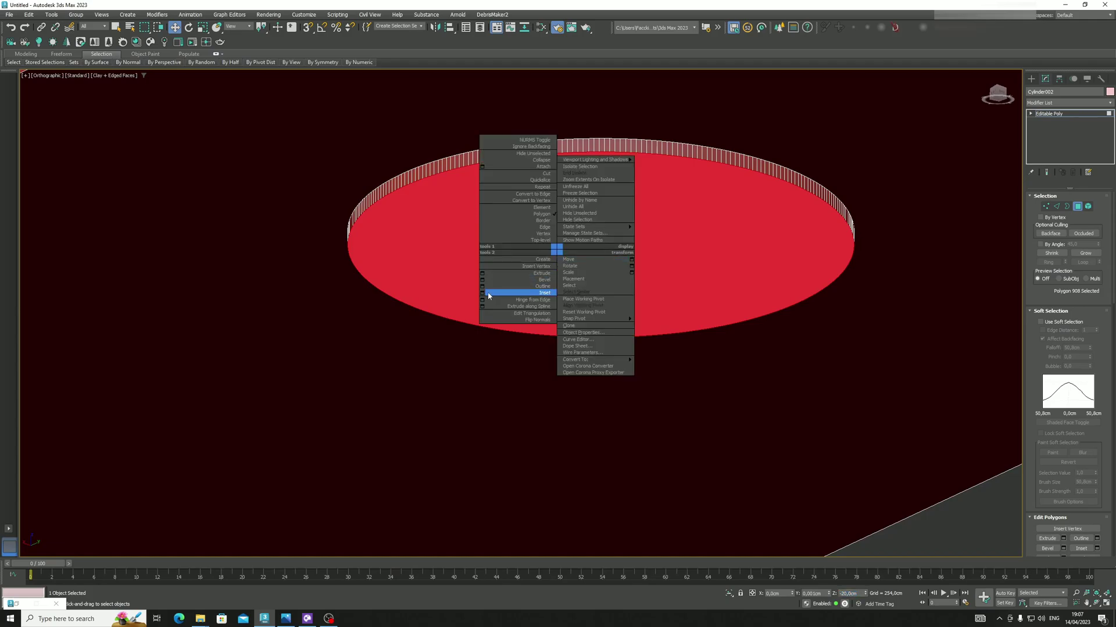
click(490, 296)
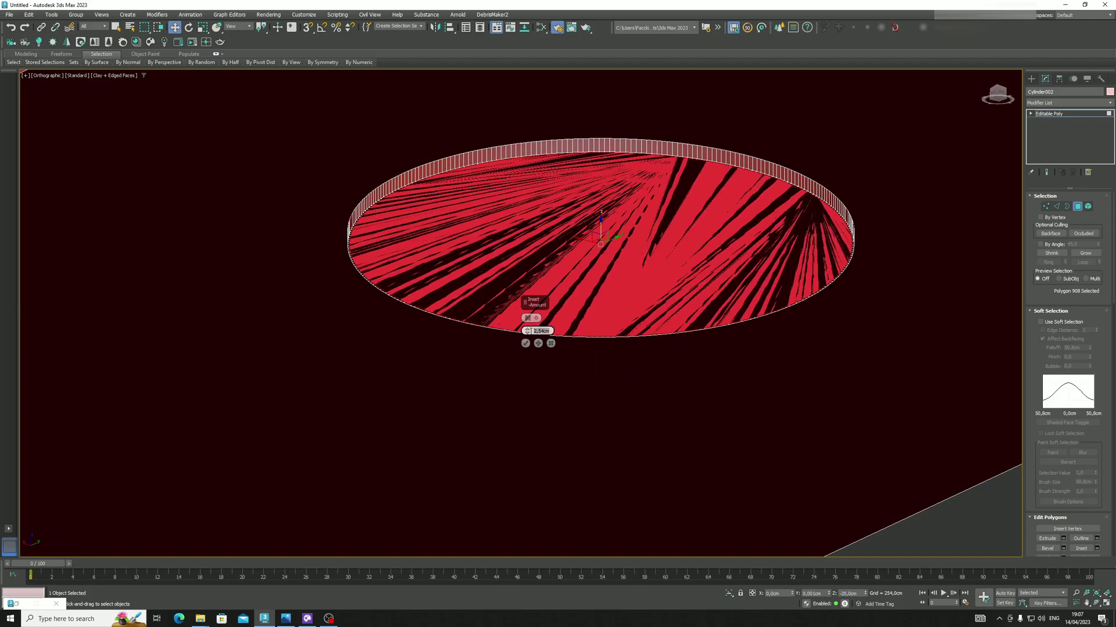
click(525, 343)
mouse_move(628, 242)
alt+middle_down()
mouse_move(603, 271)
mouse_move(606, 245)
alt+middle_up()
key(F3)
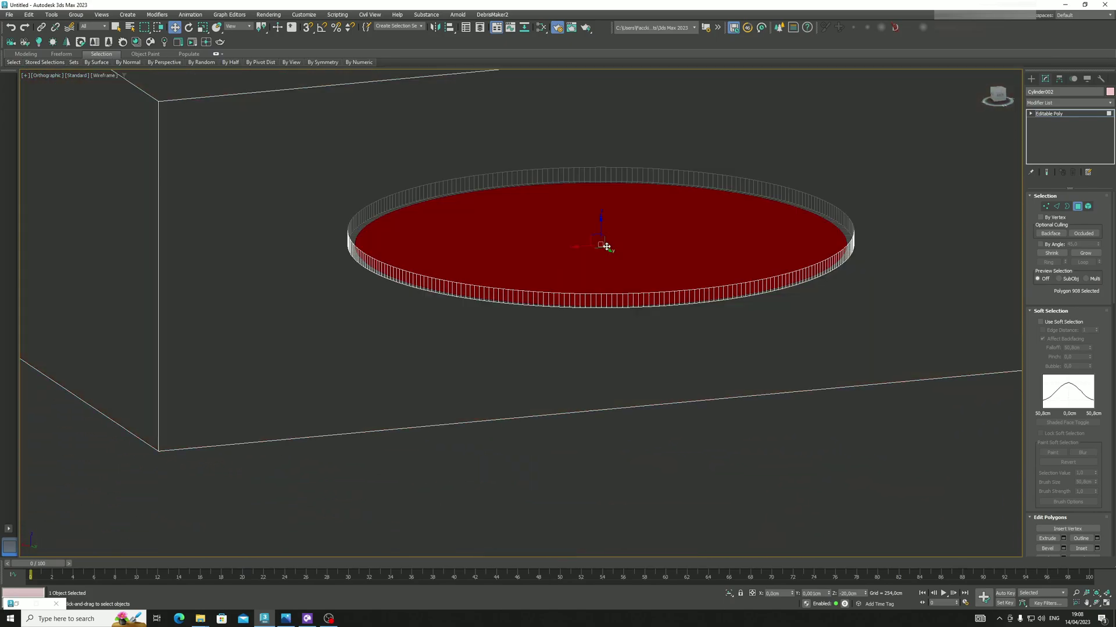
drag(601, 225, 602, 217)
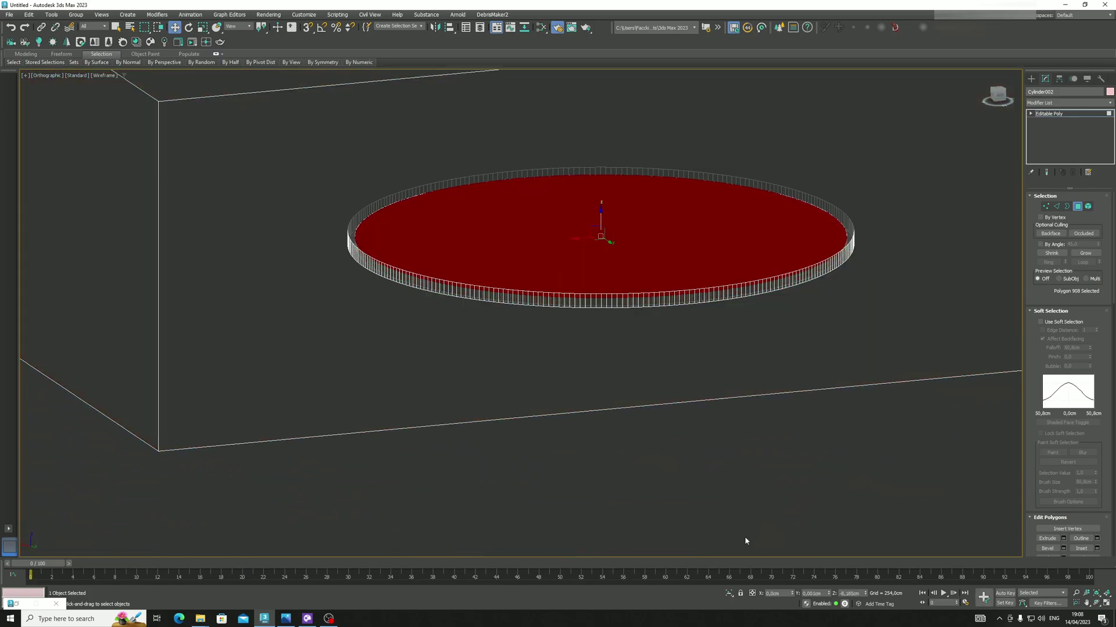
double_click(859, 593)
text(0)
key(Return)
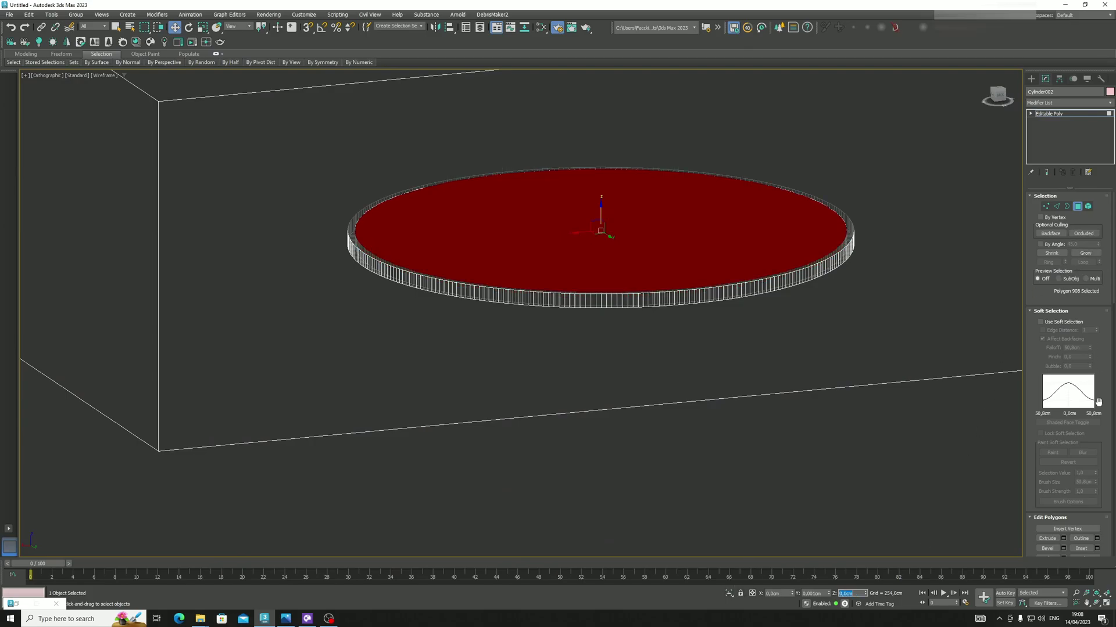
- Grow the selection to the side faces and detach them as Object001
click(1085, 253)
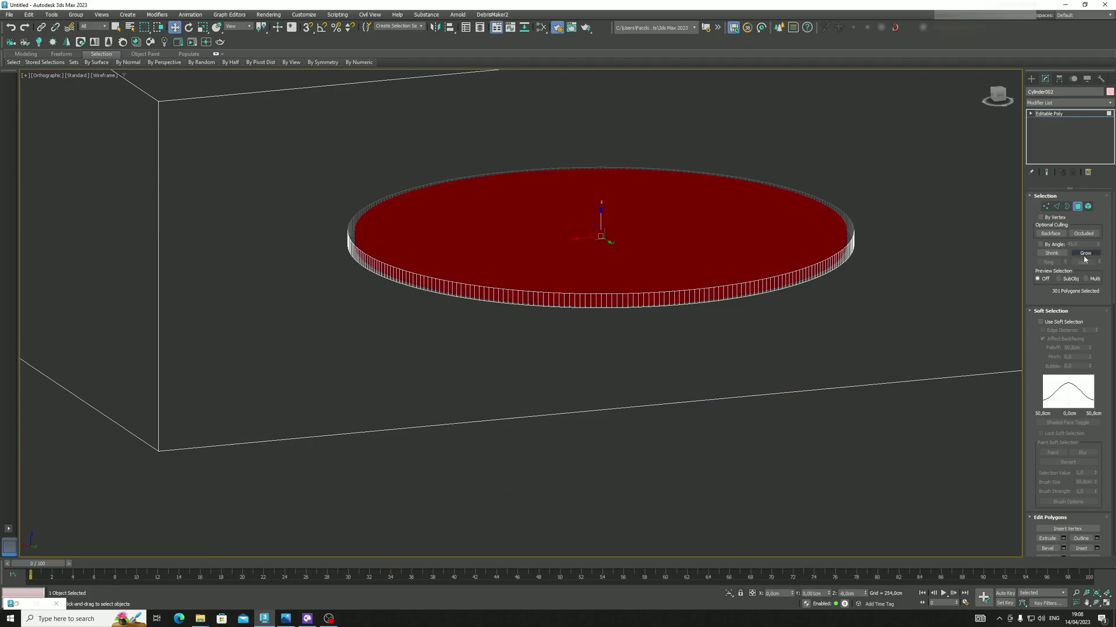
scroll(1086, 536, down, 4)
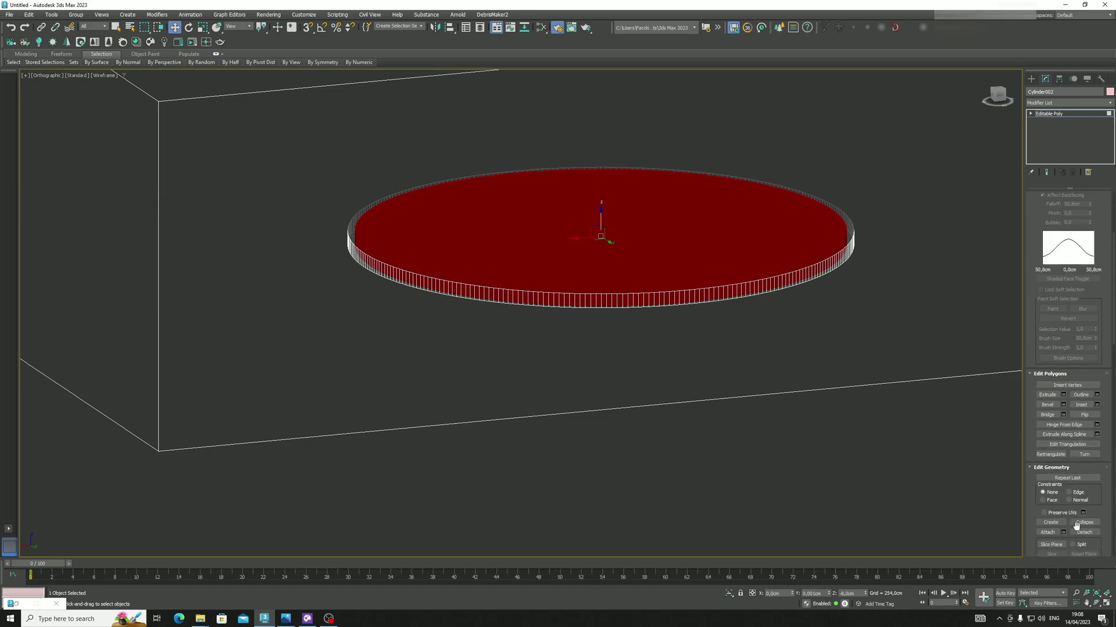
click(1079, 533)
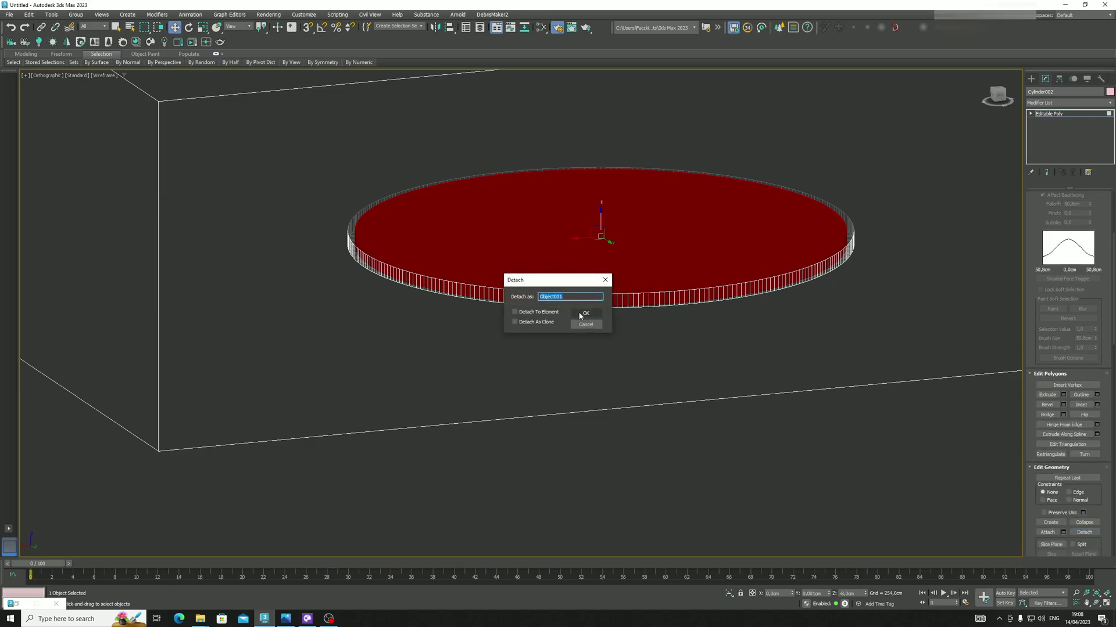
click(586, 314)
- Return to shaded view and compare the model against the reference showroom image
alt+middle_drag(642, 356, 637, 356)
key(F3)
scroll(636, 355, down, 4)
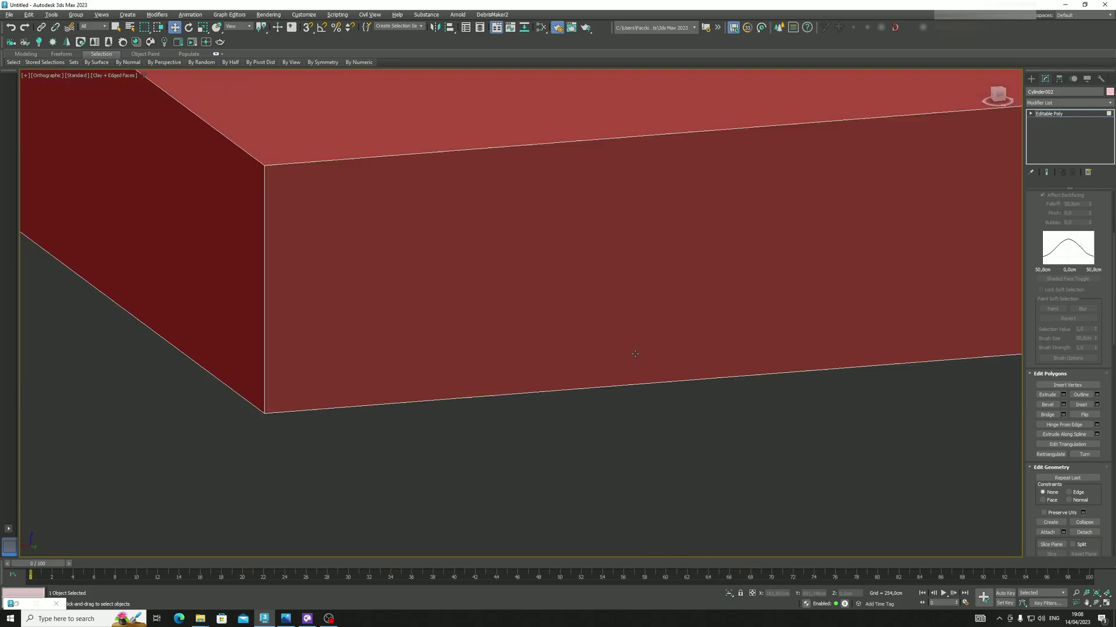
click(286, 619)
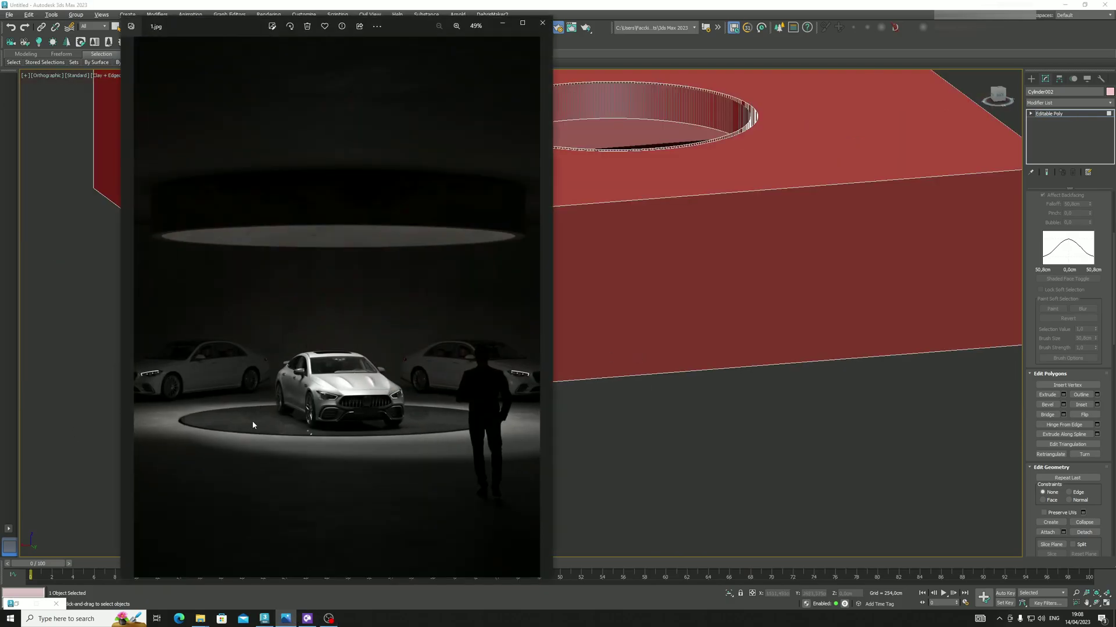
click(502, 23)
scroll(656, 223, down, 3)
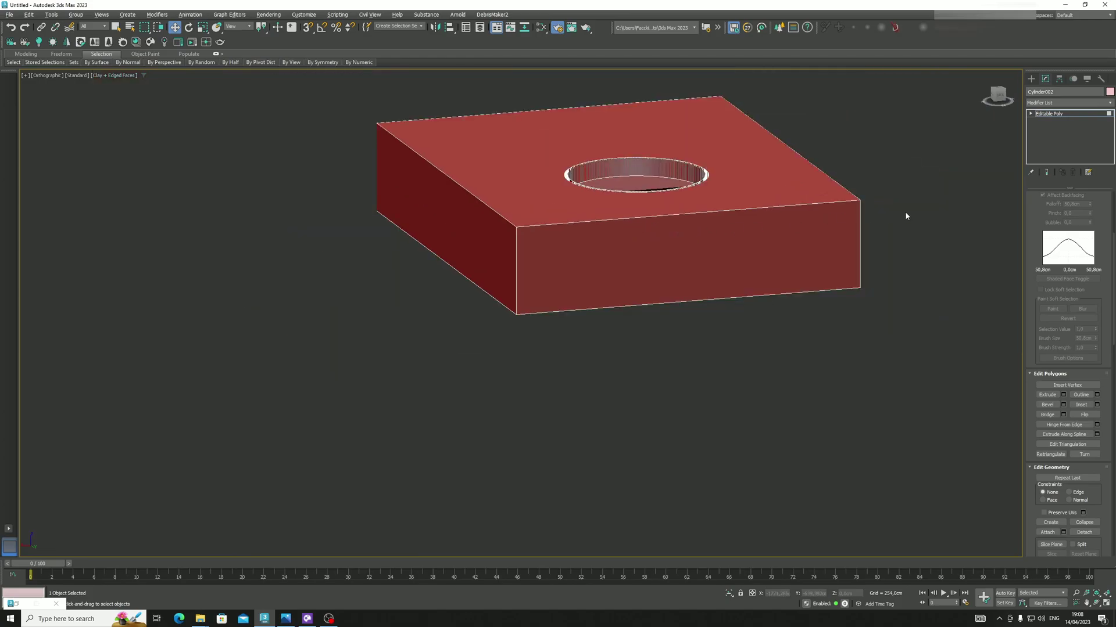
scroll(1075, 261, up, 5)
- Leave Polygon mode and frame the box in the Top view with the grid on
click(1078, 208)
key(t)
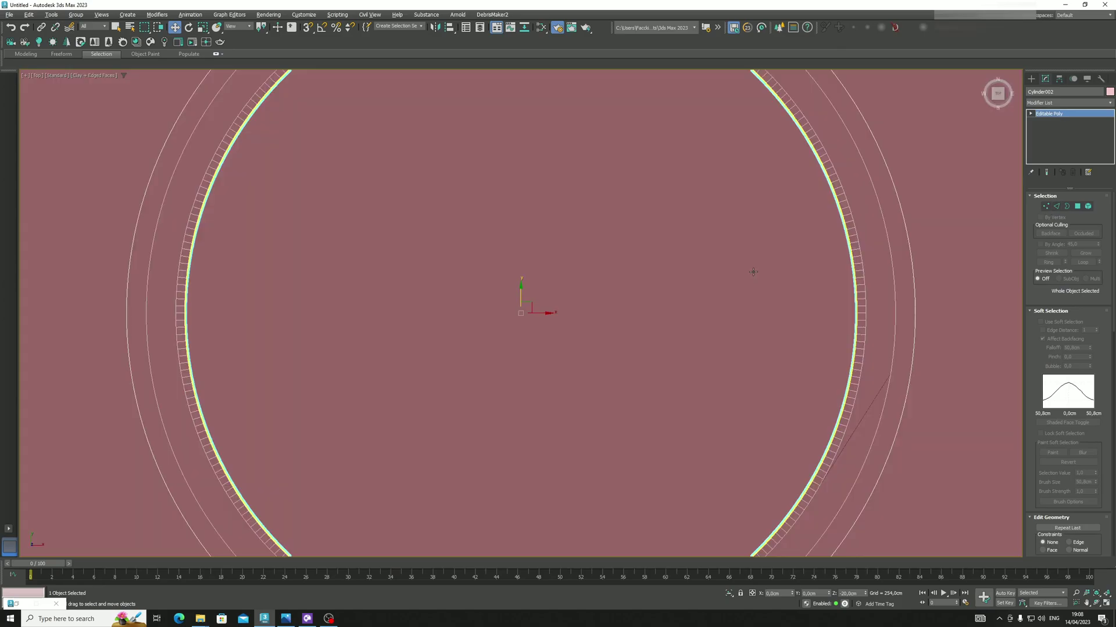
scroll(722, 291, down, 10)
click(670, 371)
scroll(658, 312, up, 6)
middle_drag(650, 313, 505, 393)
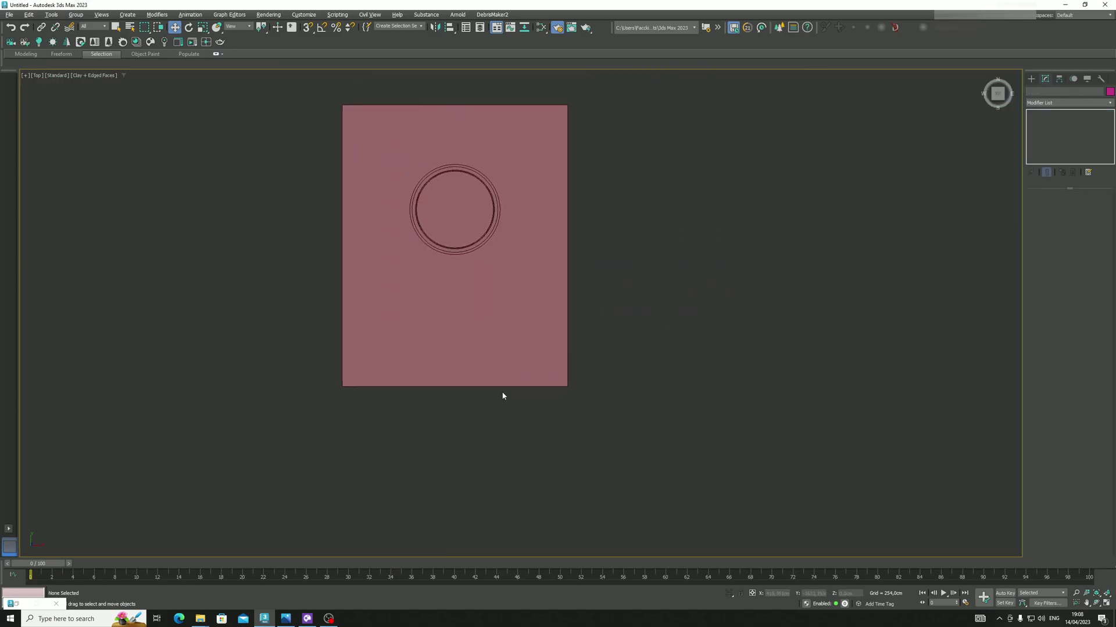
key(g)
key(z)
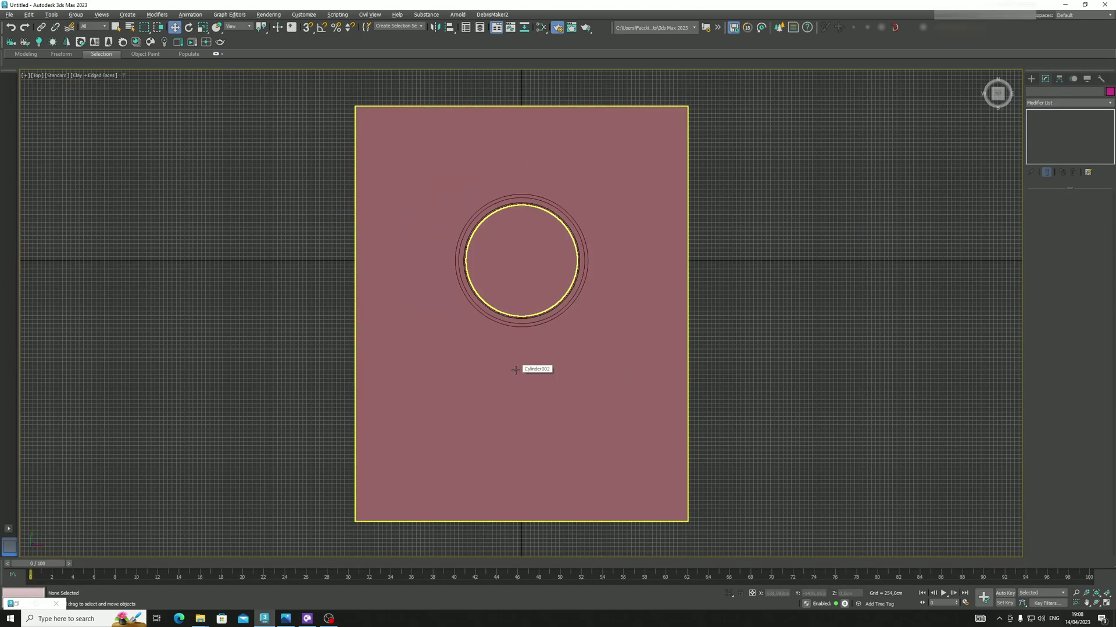
middle_drag(611, 366, 619, 273)
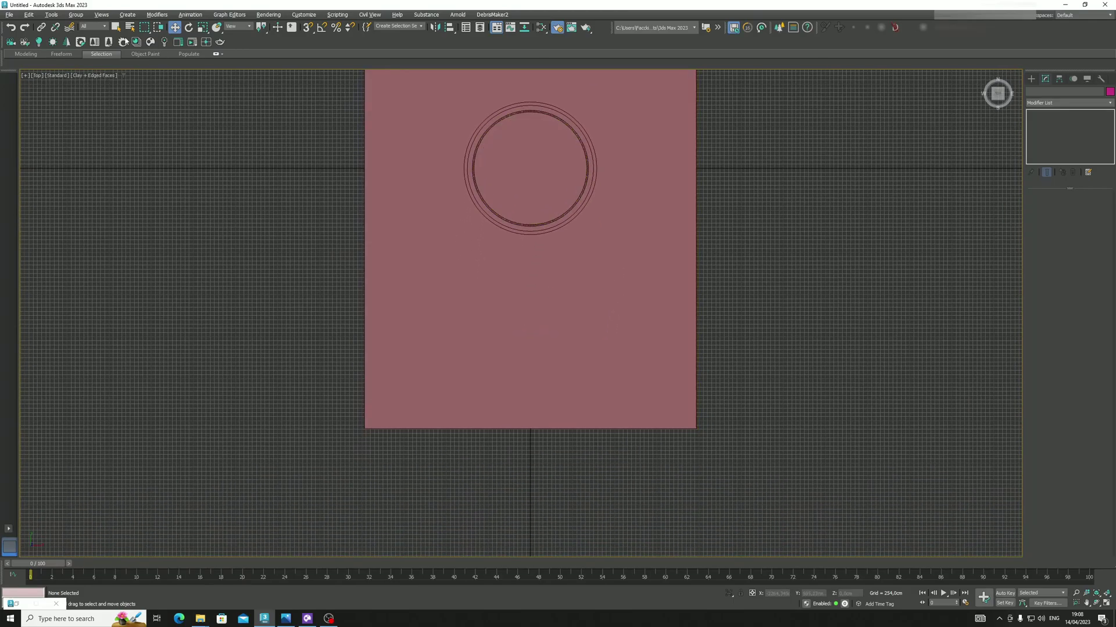
- Drag out a targeted CoronaCam below the box, aimed at the platform
click(14, 41)
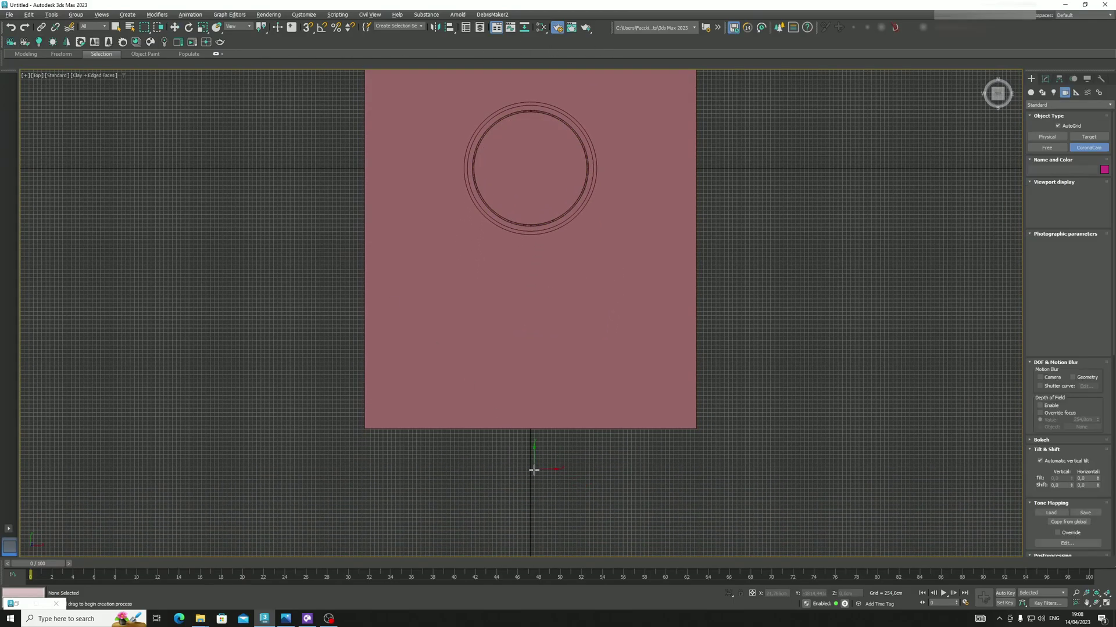
drag(533, 483, 533, 377)
key(F3)
key(w)
- In the Left view, raise Corona Camera001 higher in the scene
alt+middle_drag(576, 477, 572, 456)
key(l)
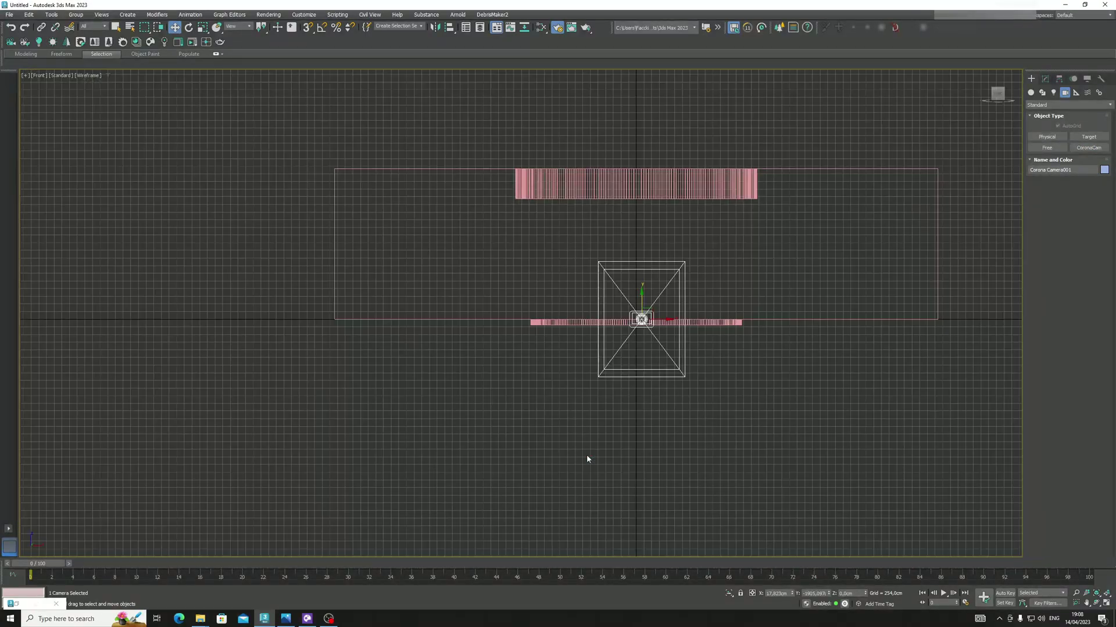
key(z)
scroll(662, 344, down, 5)
click(657, 371)
click(668, 337)
drag(610, 324, 621, 232)
- Select Corona Camera001 and set its near clipping distance to about 658 cm
click(1045, 78)
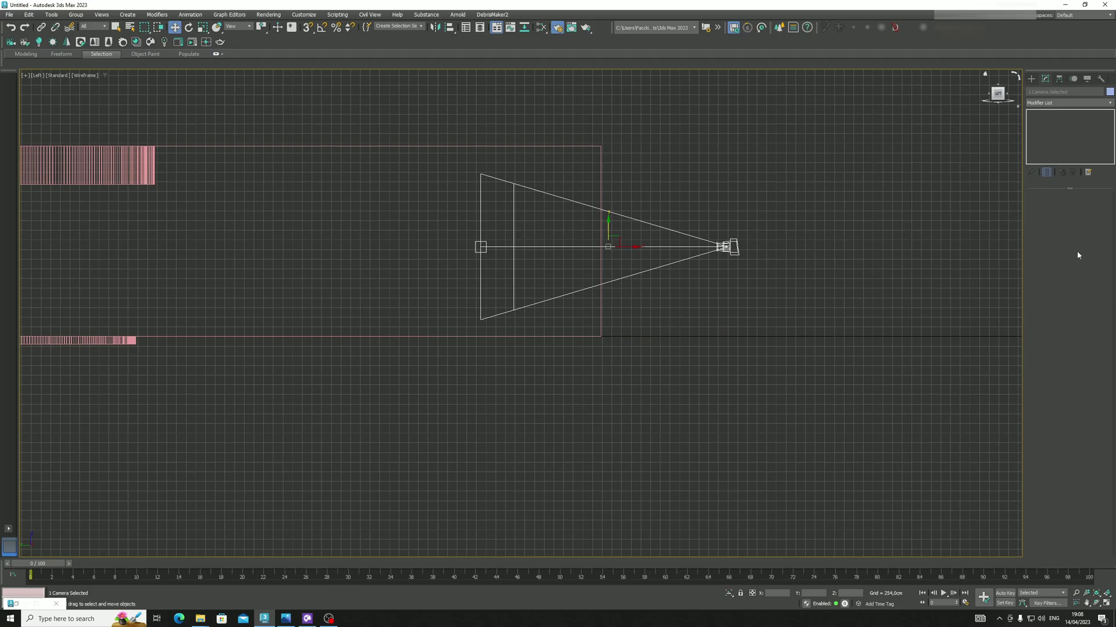
click(739, 267)
click(733, 247)
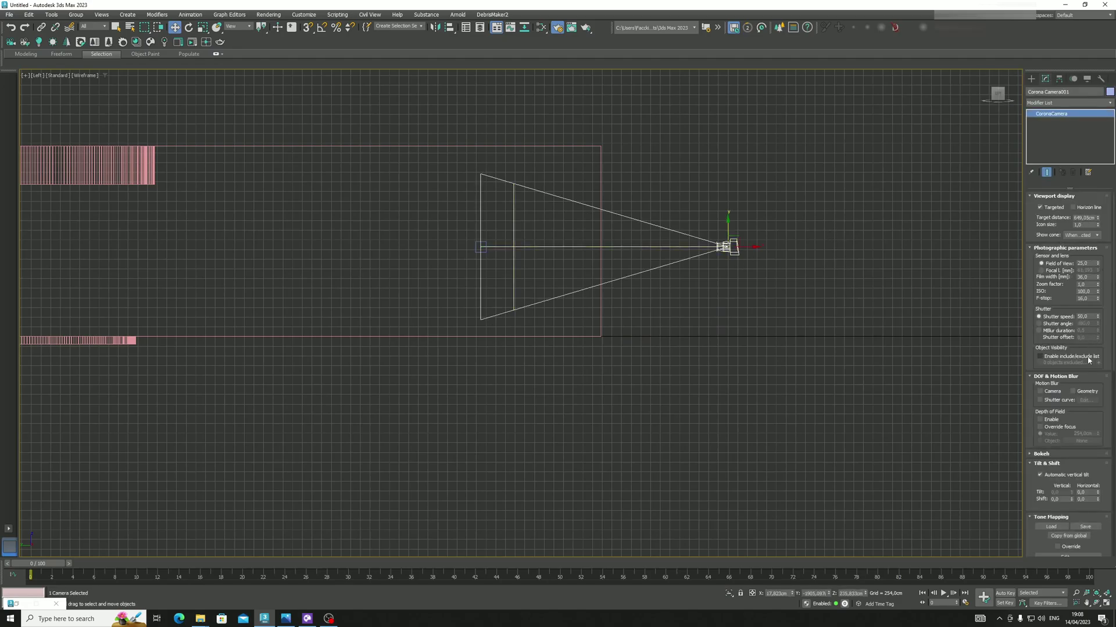
scroll(1086, 381, down, 5)
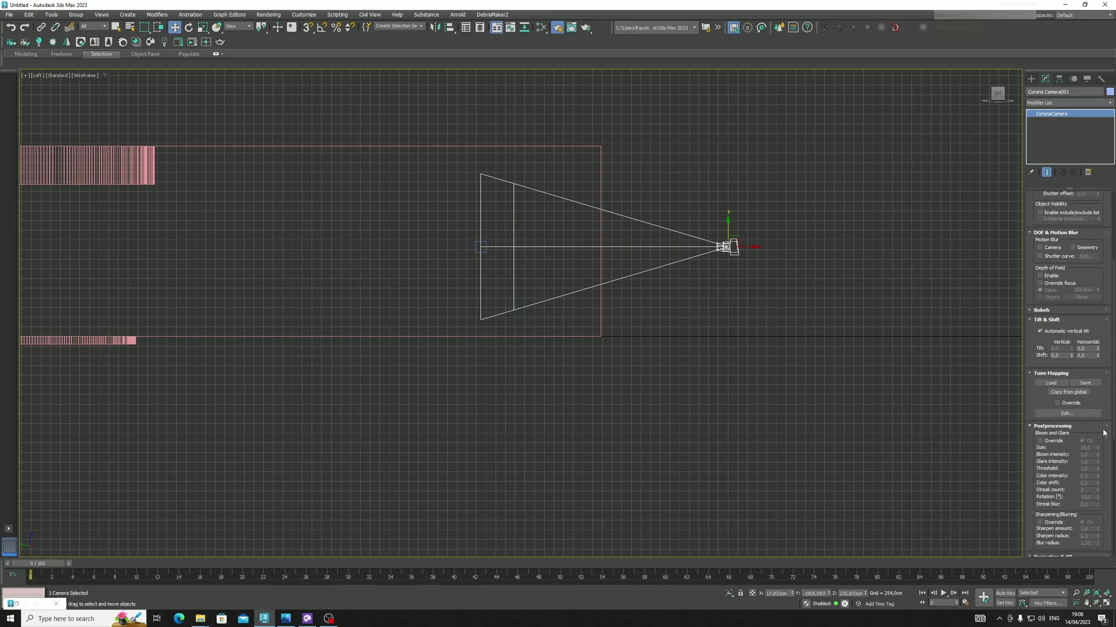
scroll(1086, 445, down, 8)
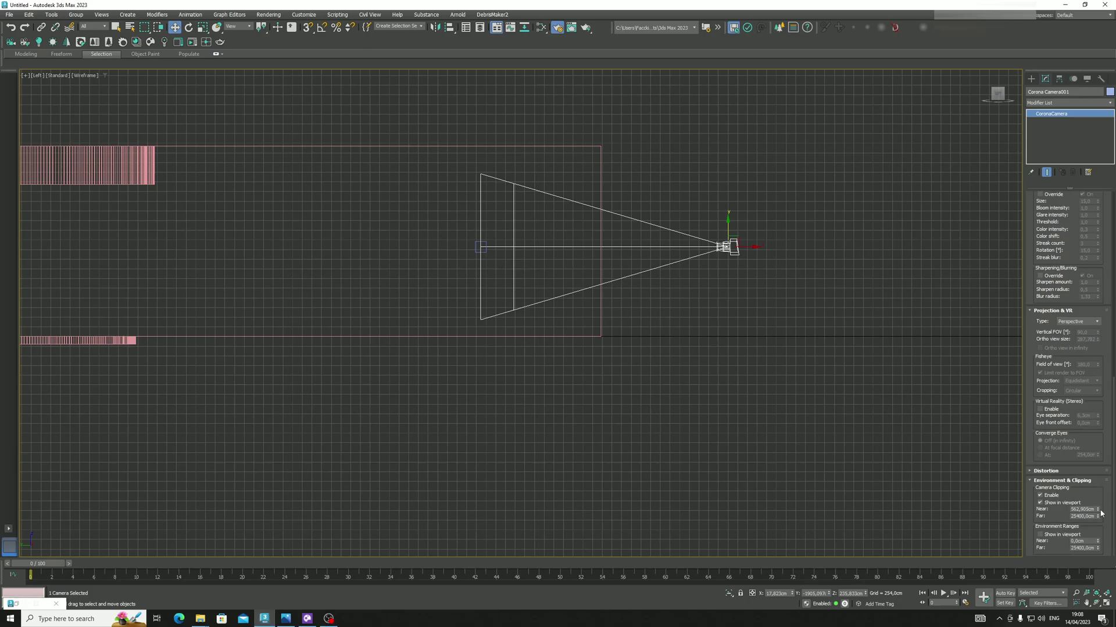
drag(1098, 510, 1099, 504)
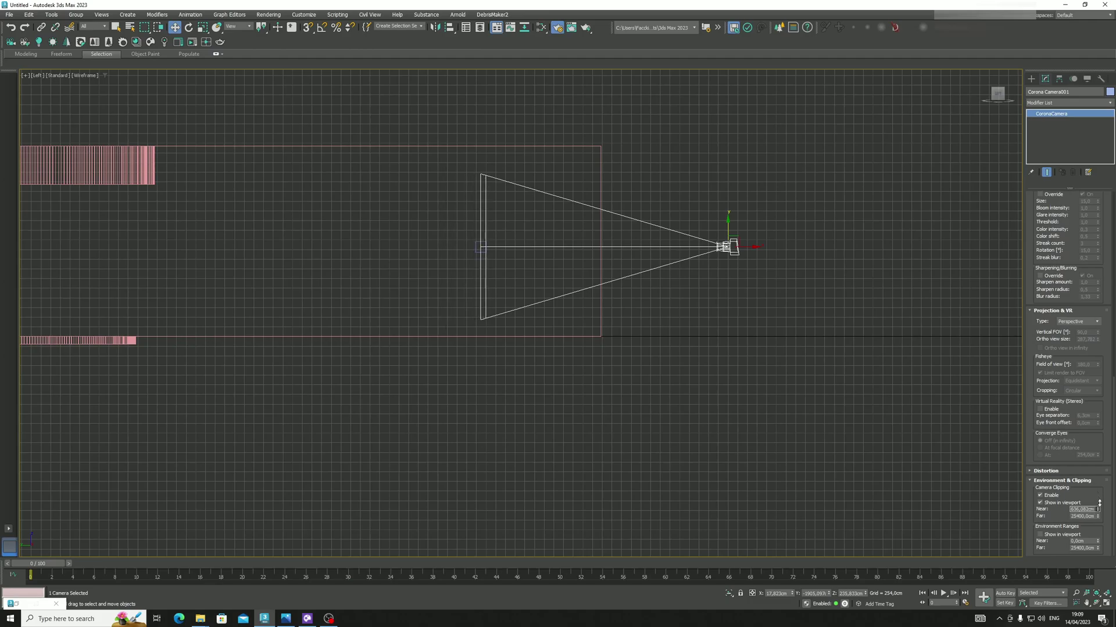
- Look through Corona Camera001, nudge the view sideways, and open Render Setup
click(757, 421)
click(655, 247)
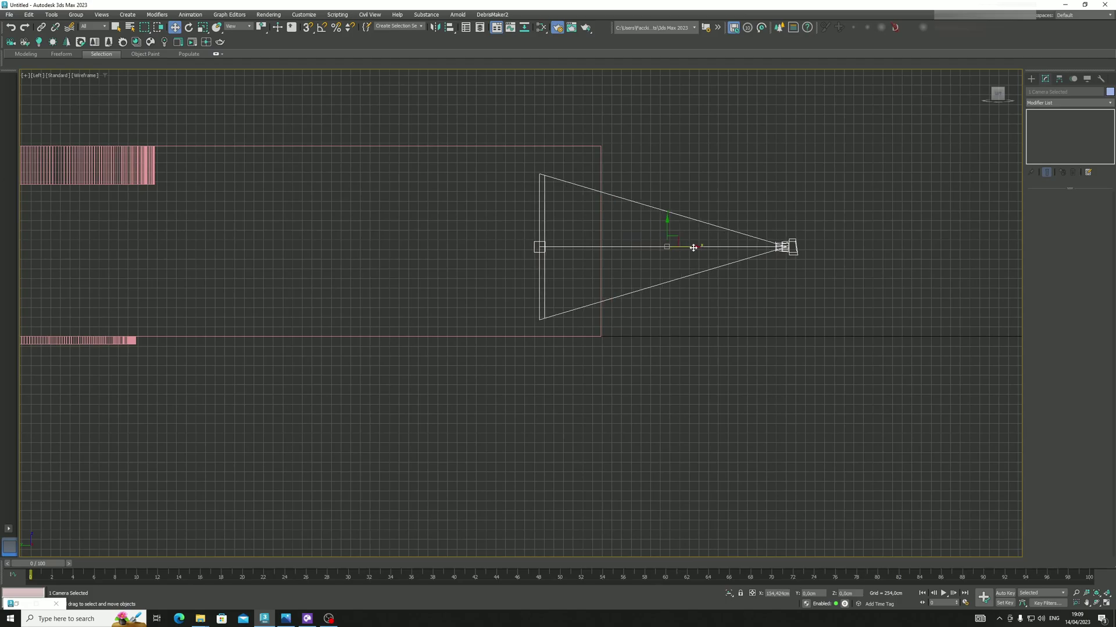
key(c)
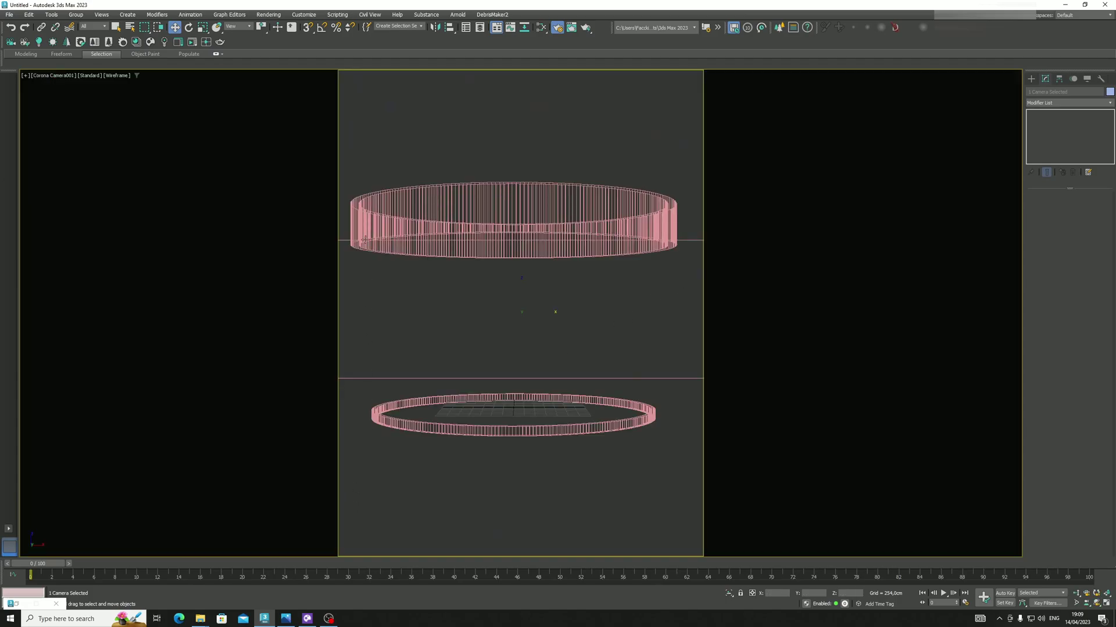
middle_drag(491, 174, 496, 174)
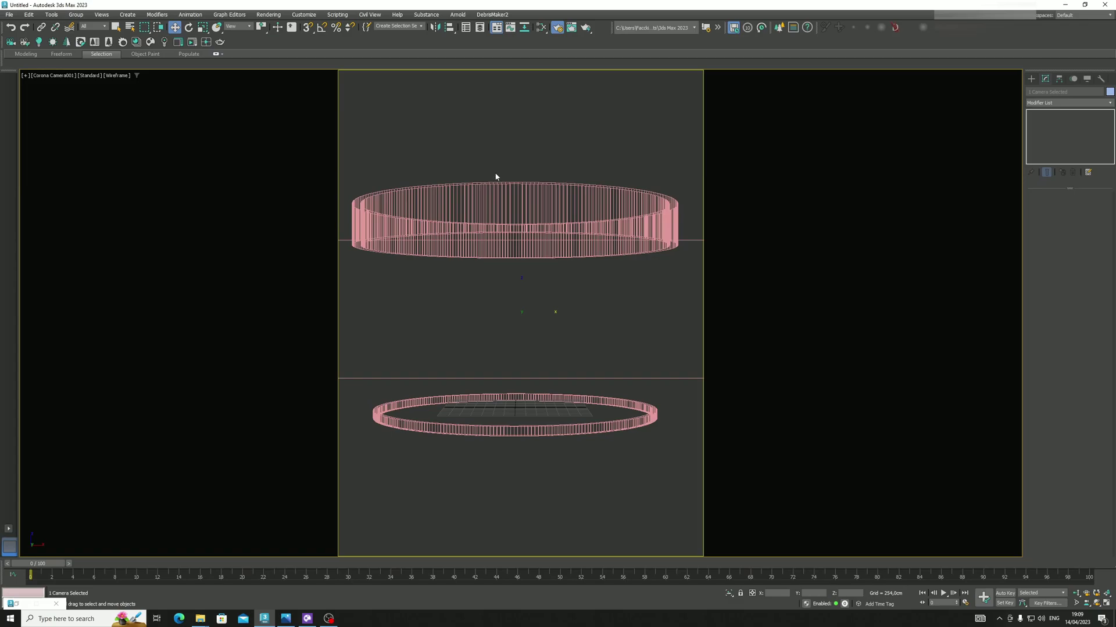
click(540, 28)
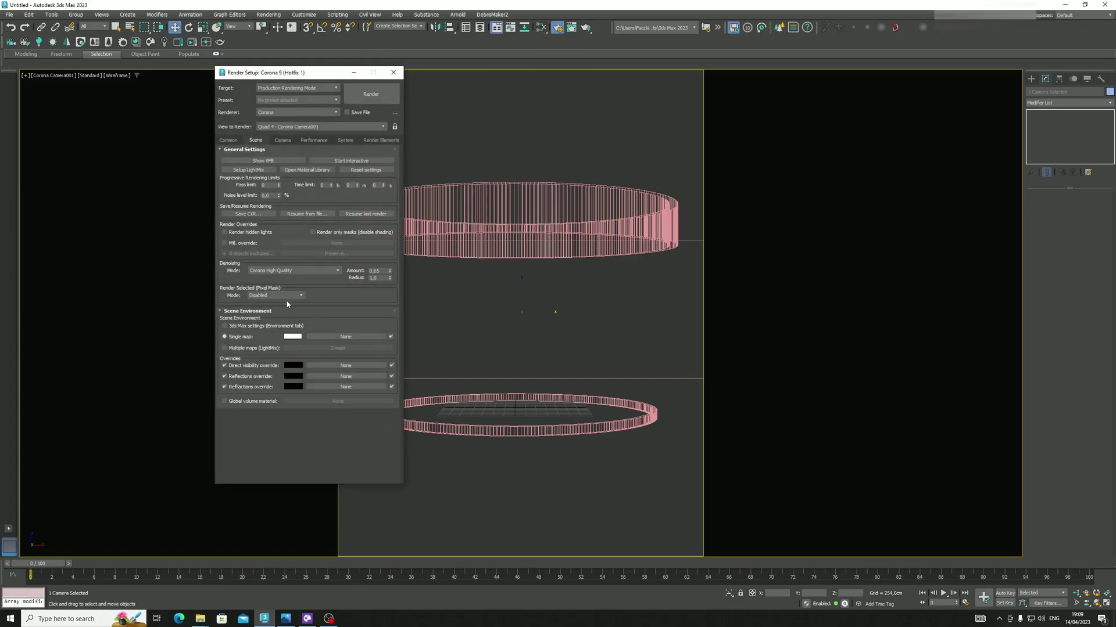
- Set the output size to 800x600 and lock the image aspect at 0.74977
click(228, 140)
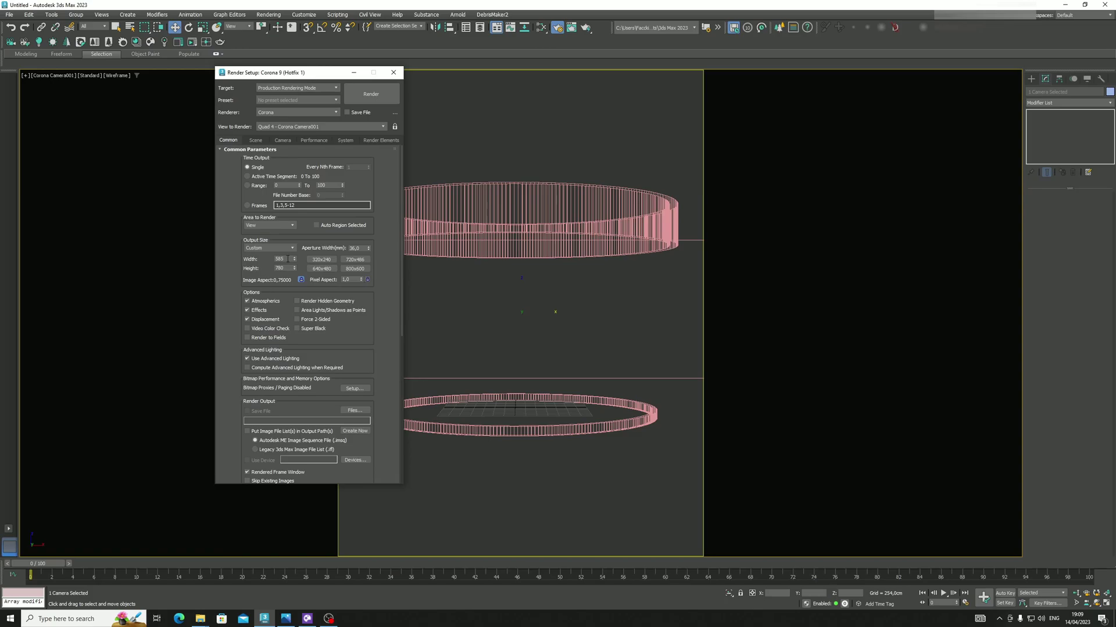
click(300, 280)
click(301, 280)
click(354, 268)
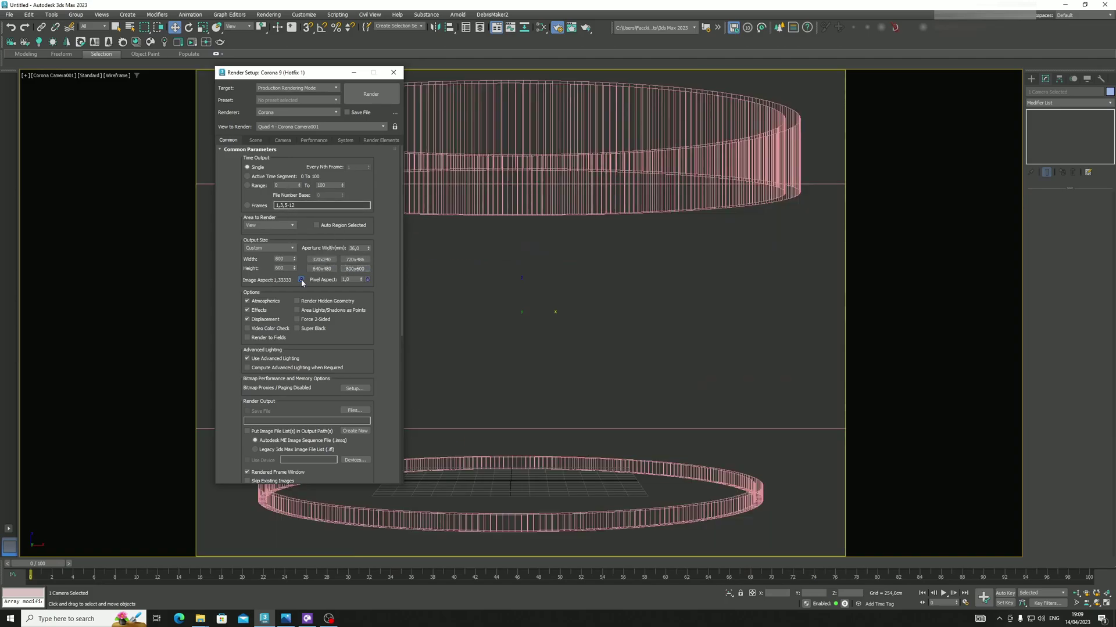
click(301, 280)
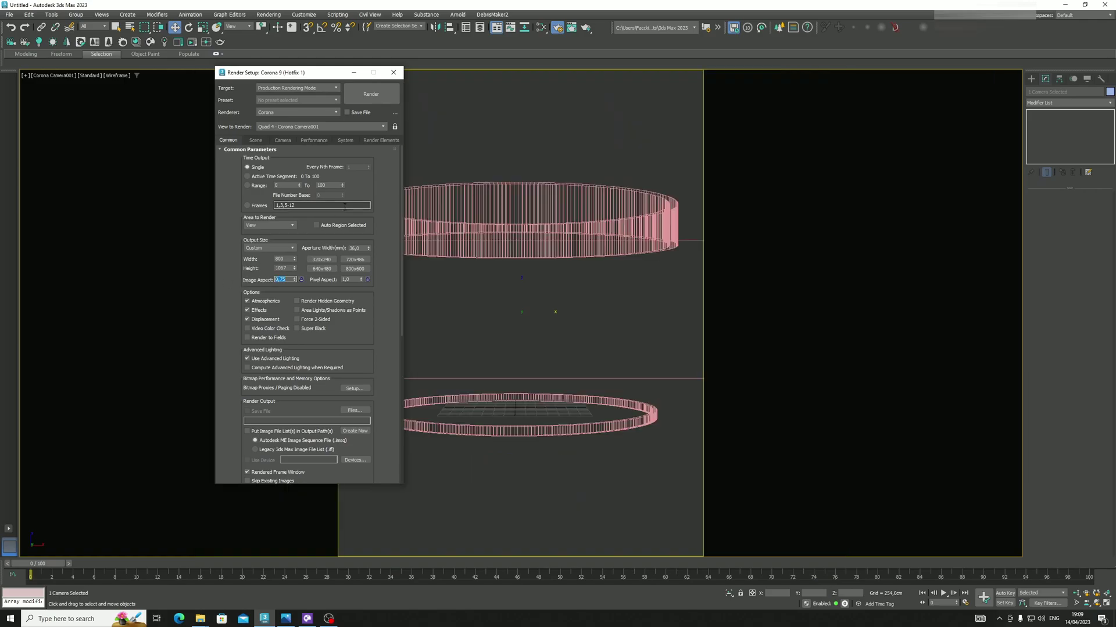
click(301, 280)
click(393, 72)
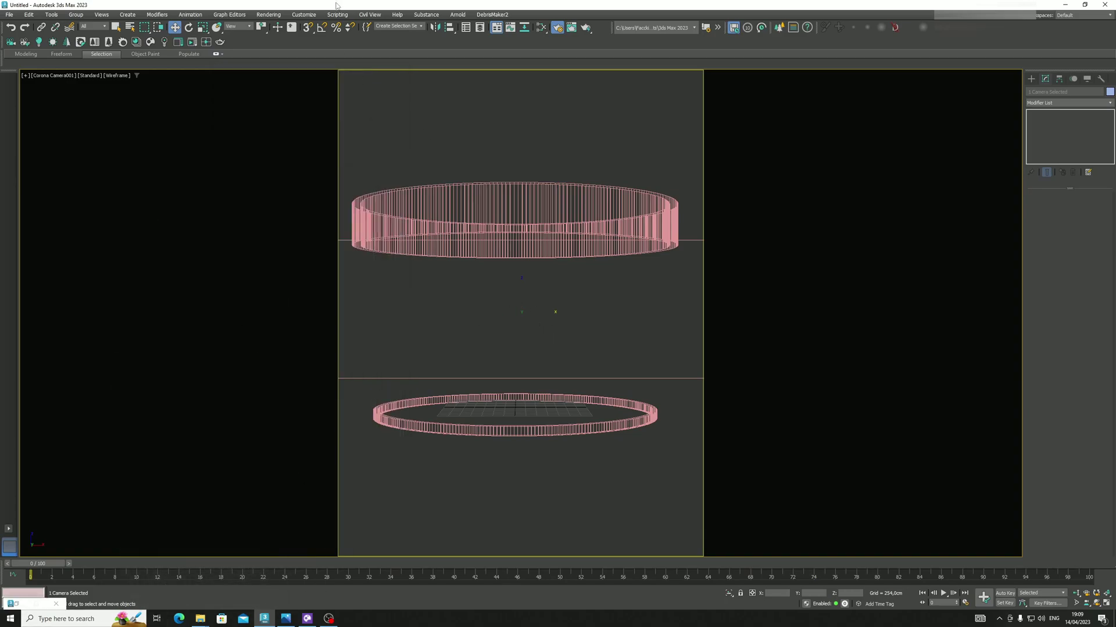
- Run a Corona interactive render of the camera view and reopen Render Setup
click(192, 42)
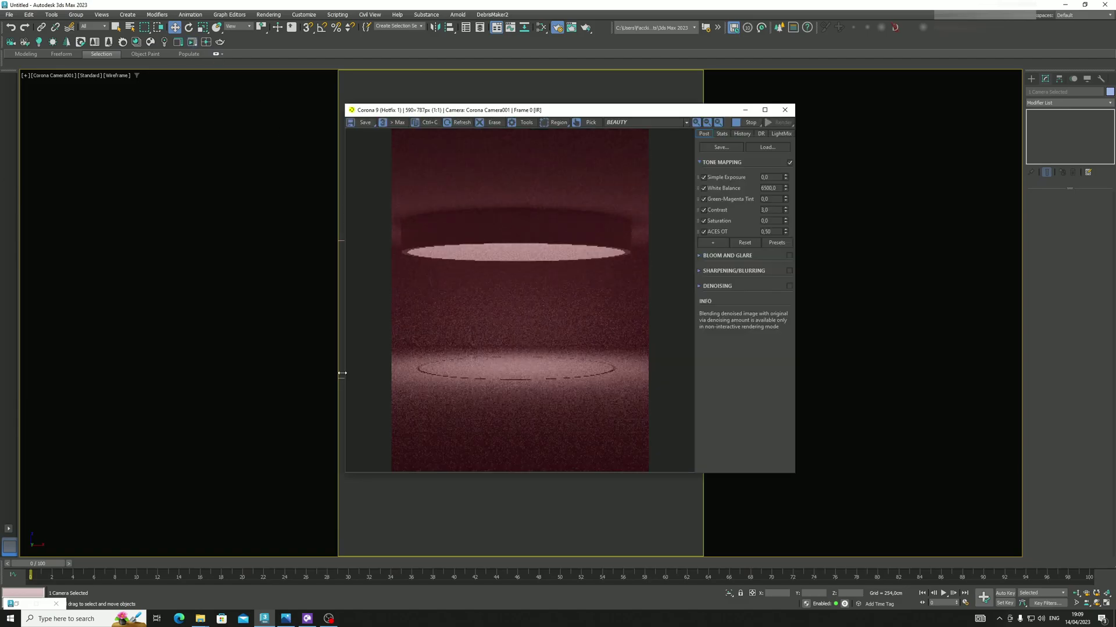
drag(584, 109, 366, 84)
key(F10)
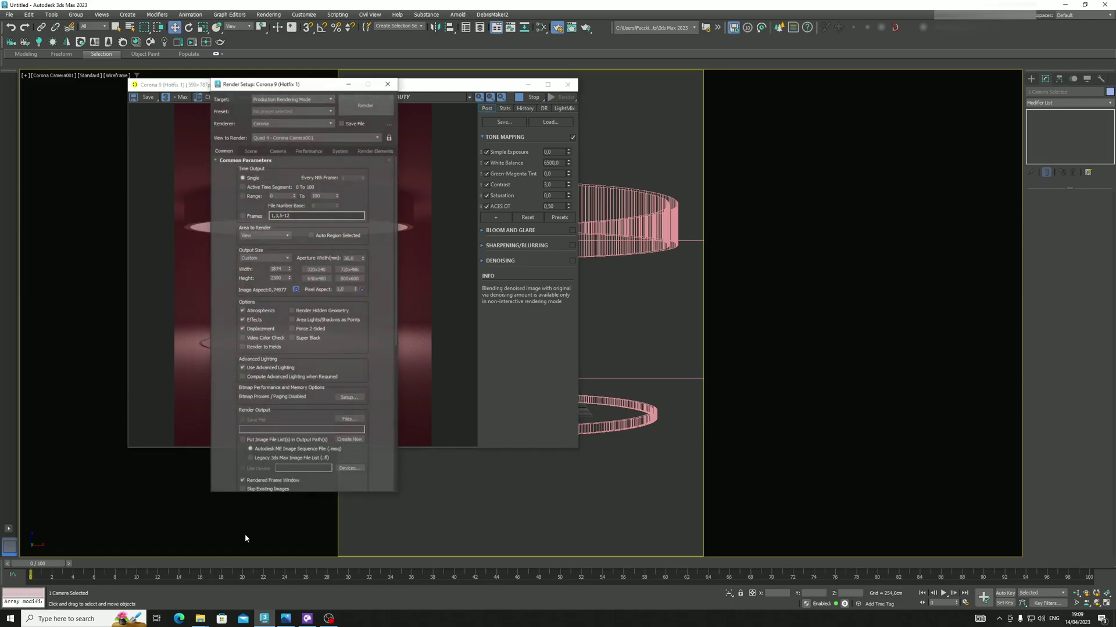
- Open the Slate Material Editor and delete all existing material nodes
click(541, 27)
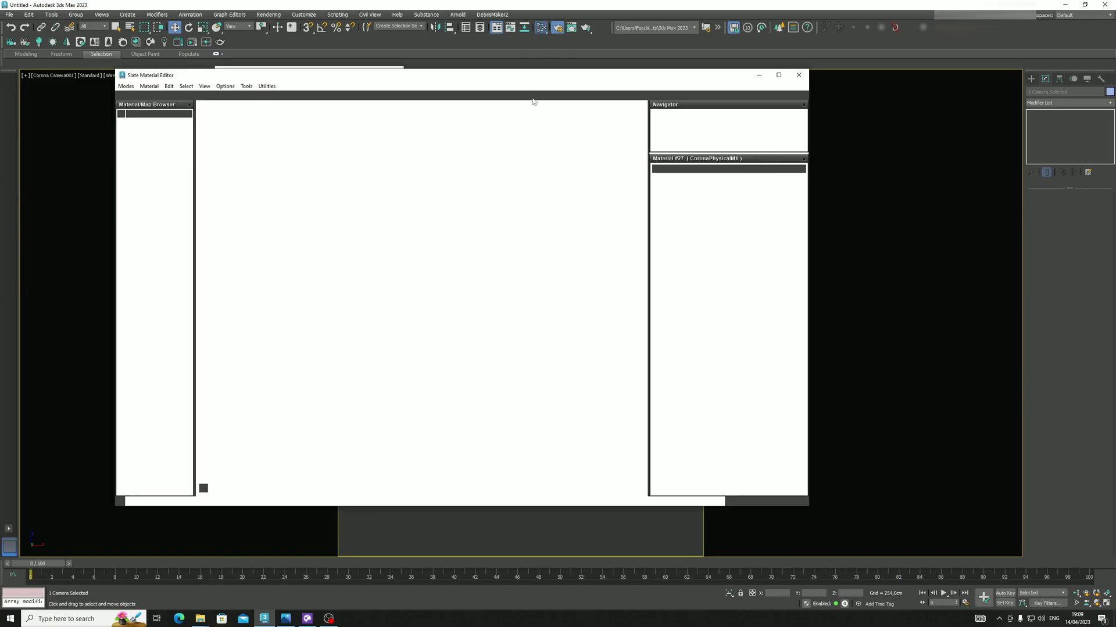
drag(539, 82, 797, 80)
scroll(748, 359, down, 15)
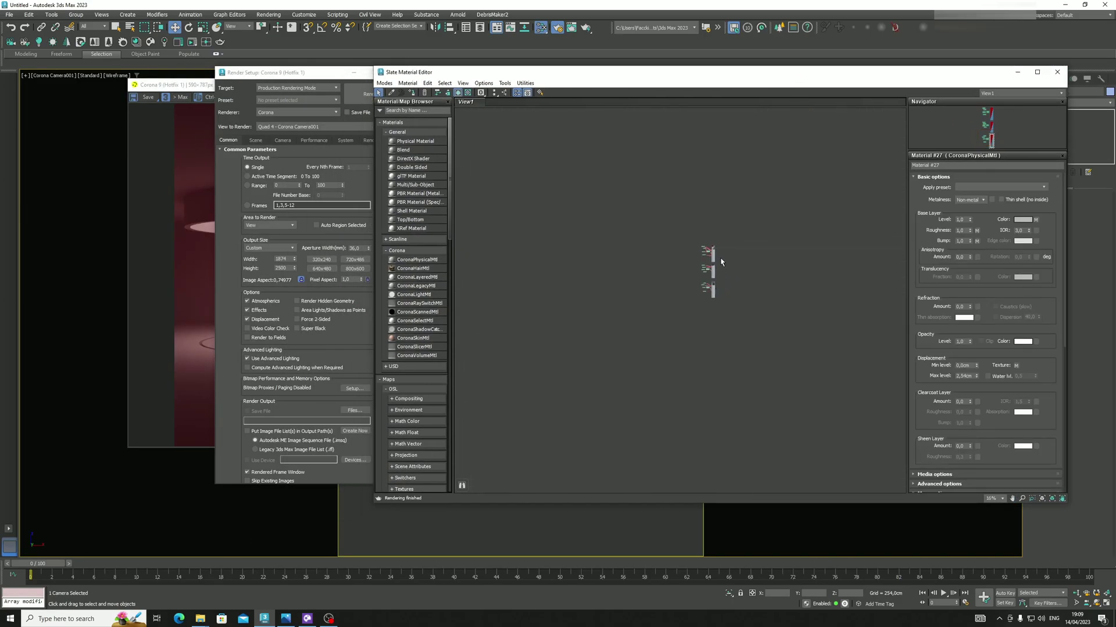
scroll(724, 283, up, 10)
key(ctrl+a)
key(Delete)
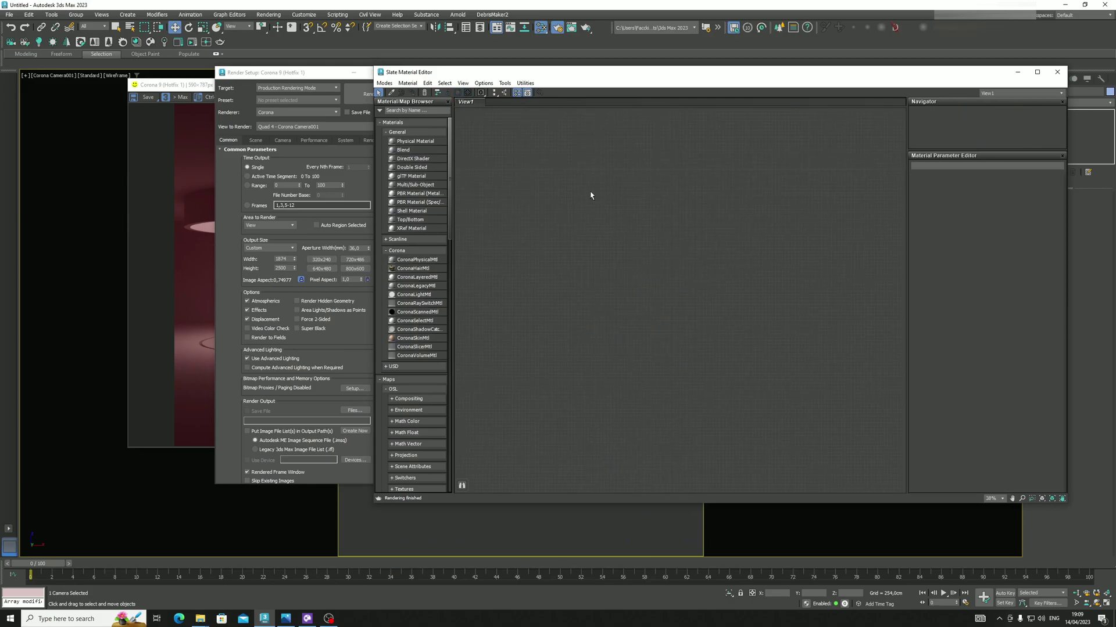
drag(329, 74, 268, 73)
click(594, 214)
- Import the Studio 003 and Studio 002 HDRIs from Chaos Cosmos
click(311, 620)
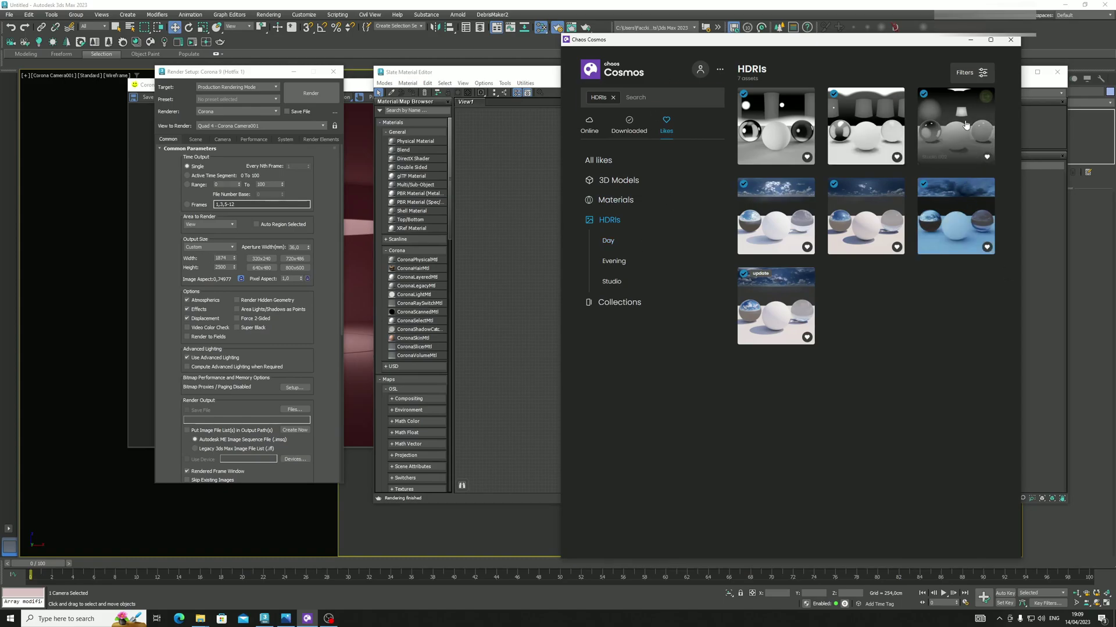
click(896, 95)
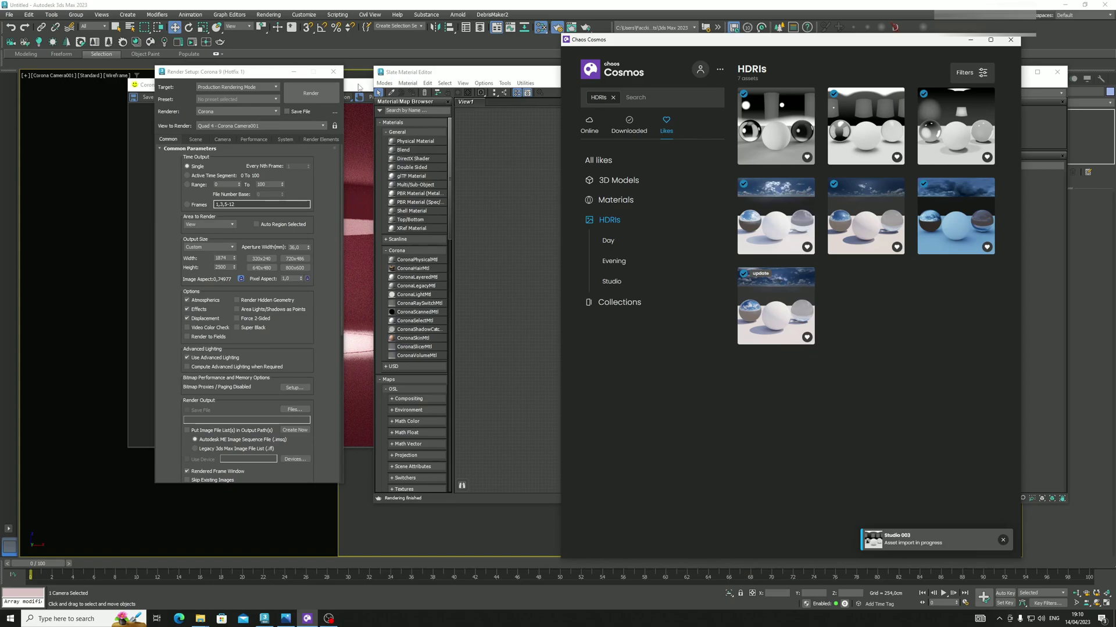
click(358, 87)
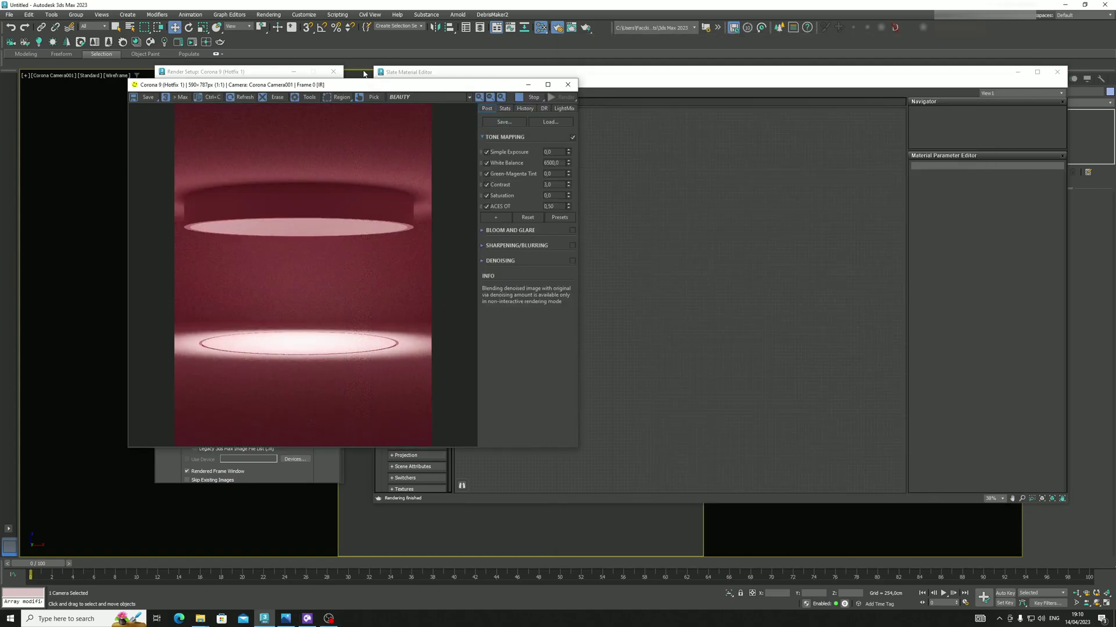
click(287, 73)
click(1016, 81)
click(1017, 73)
click(307, 619)
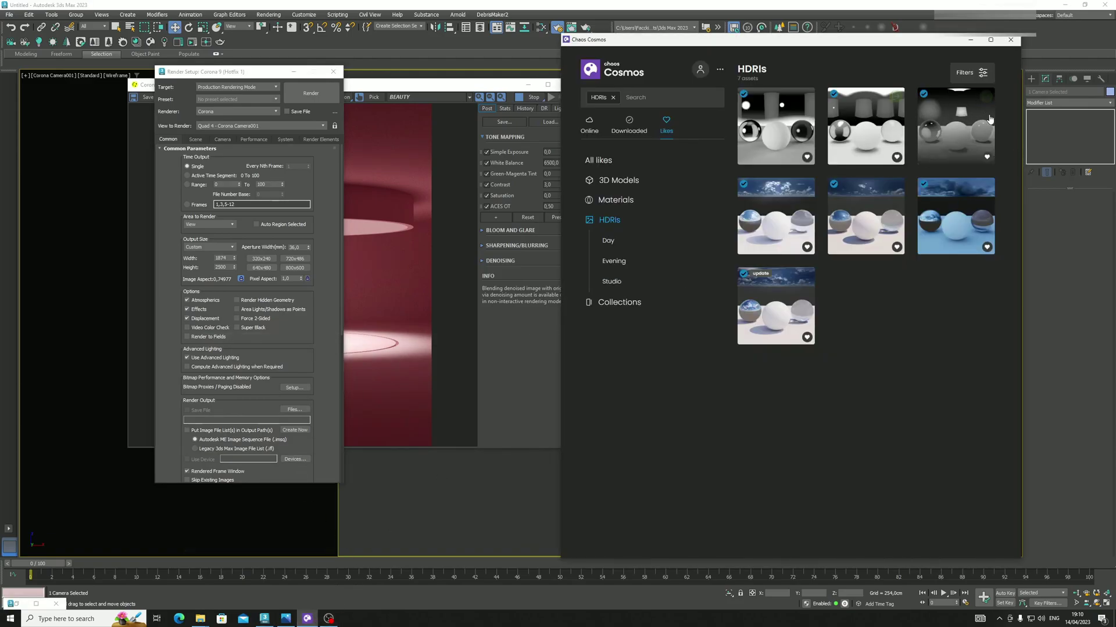
click(986, 98)
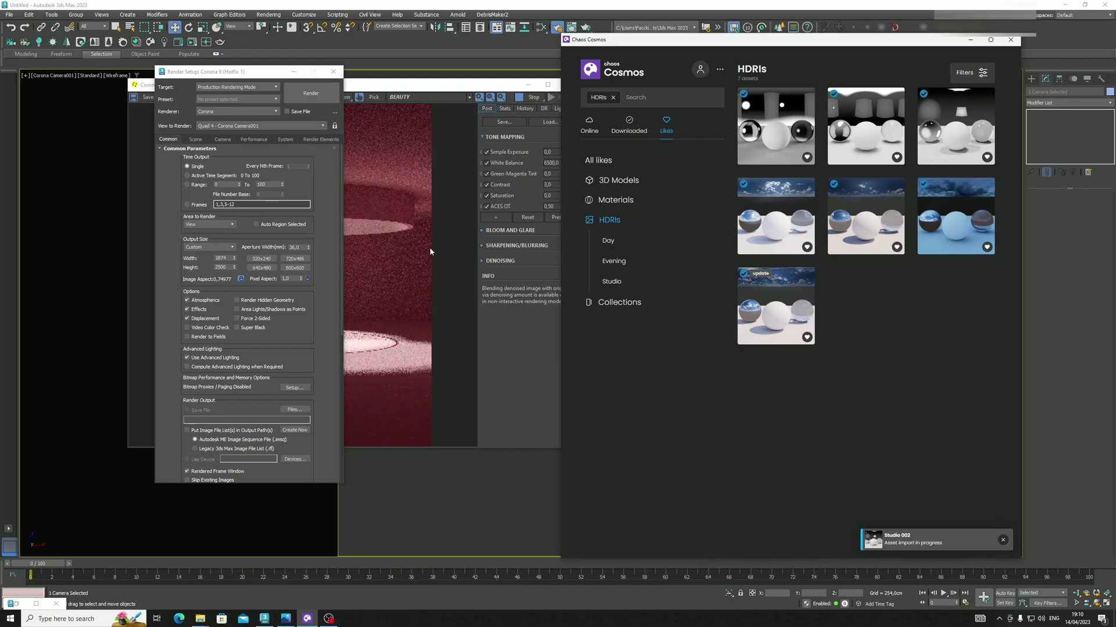
click(396, 116)
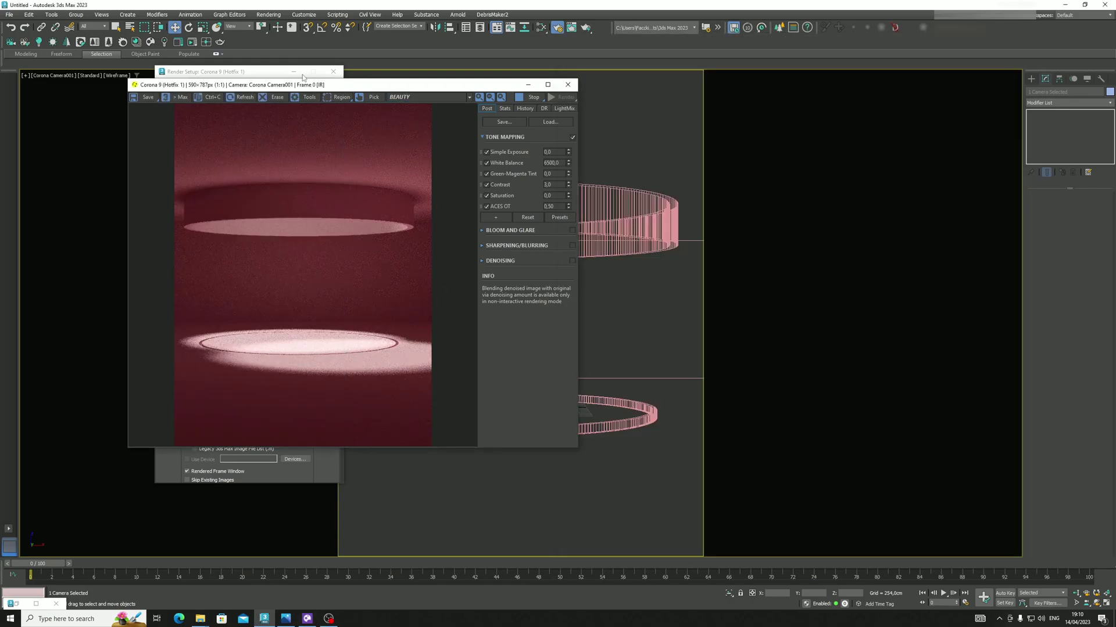
click(262, 74)
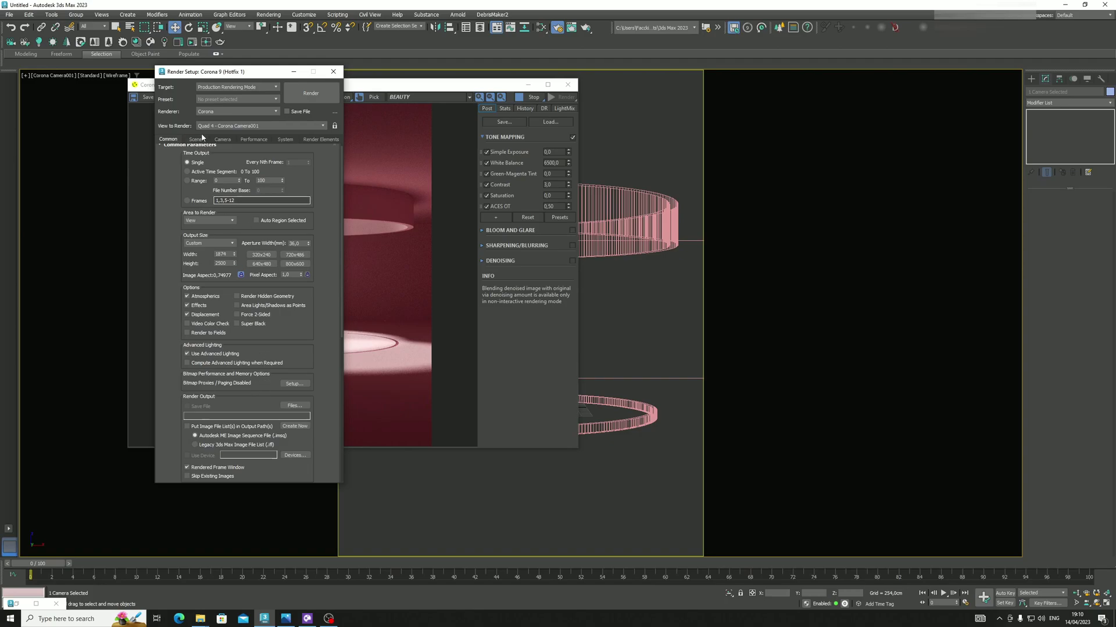
- On the Scene tab, instance the HDRI bitmap into the Direct visibility and Reflections overrides
click(196, 146)
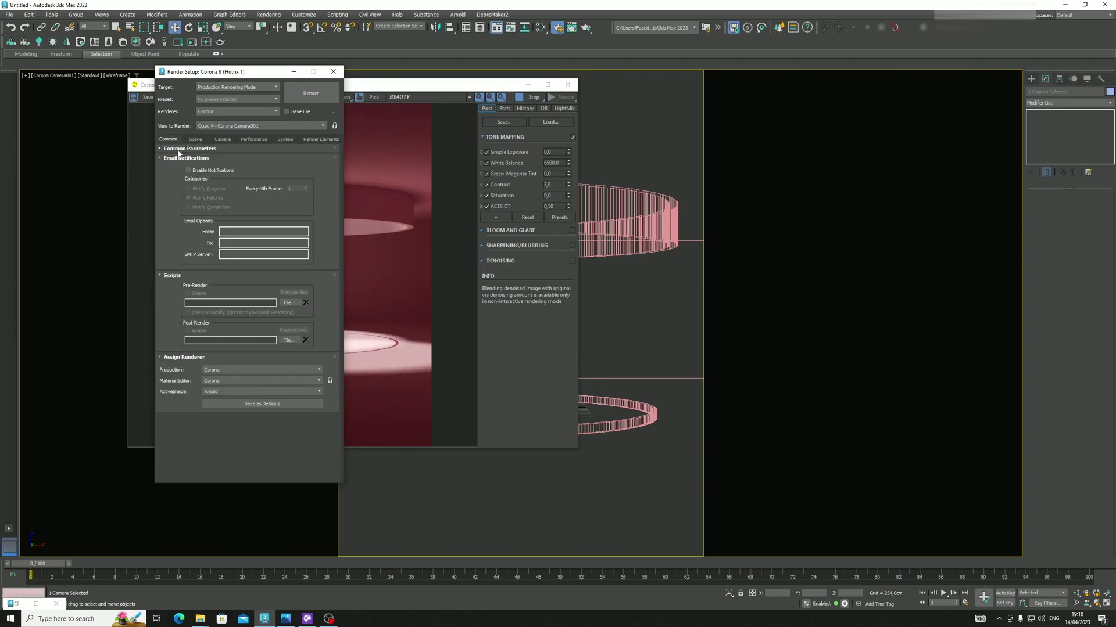
click(195, 139)
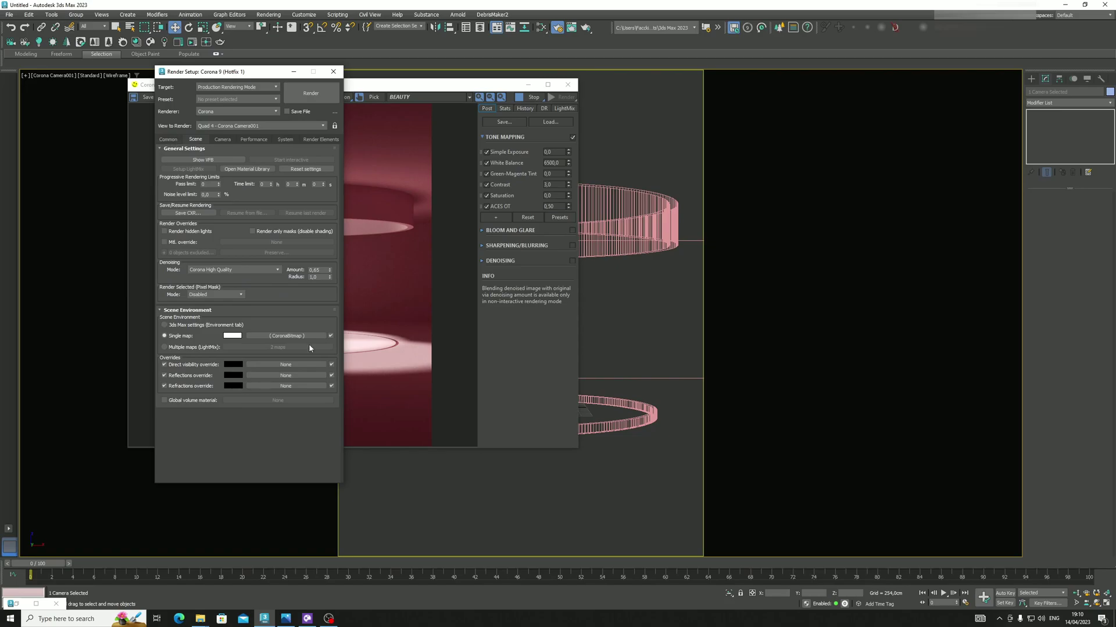
drag(292, 366, 291, 366)
click(230, 304)
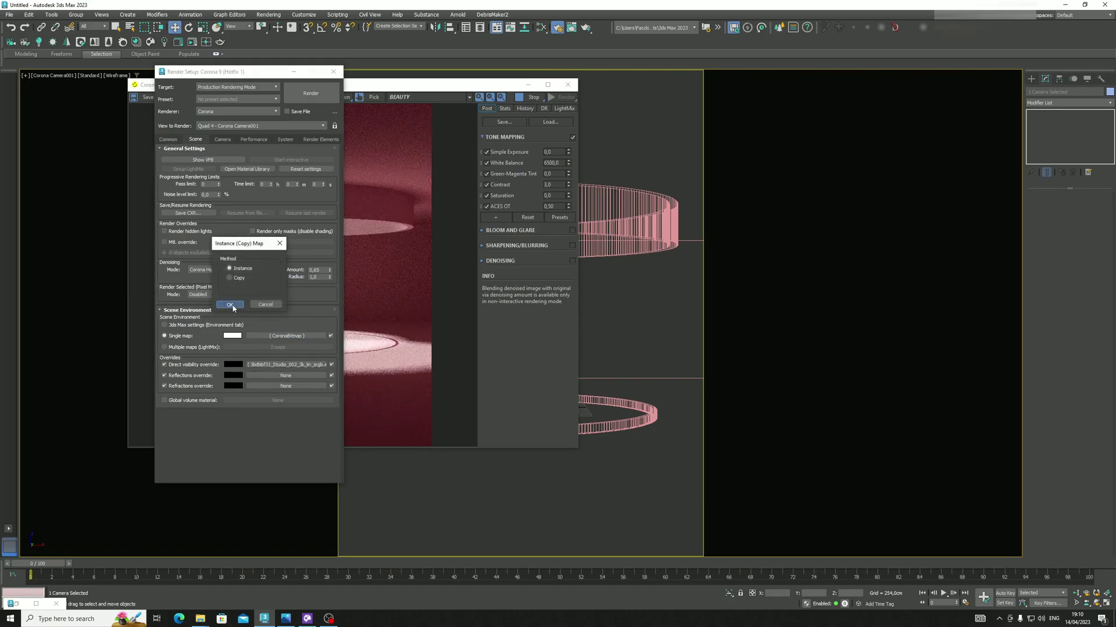
drag(273, 364, 285, 375)
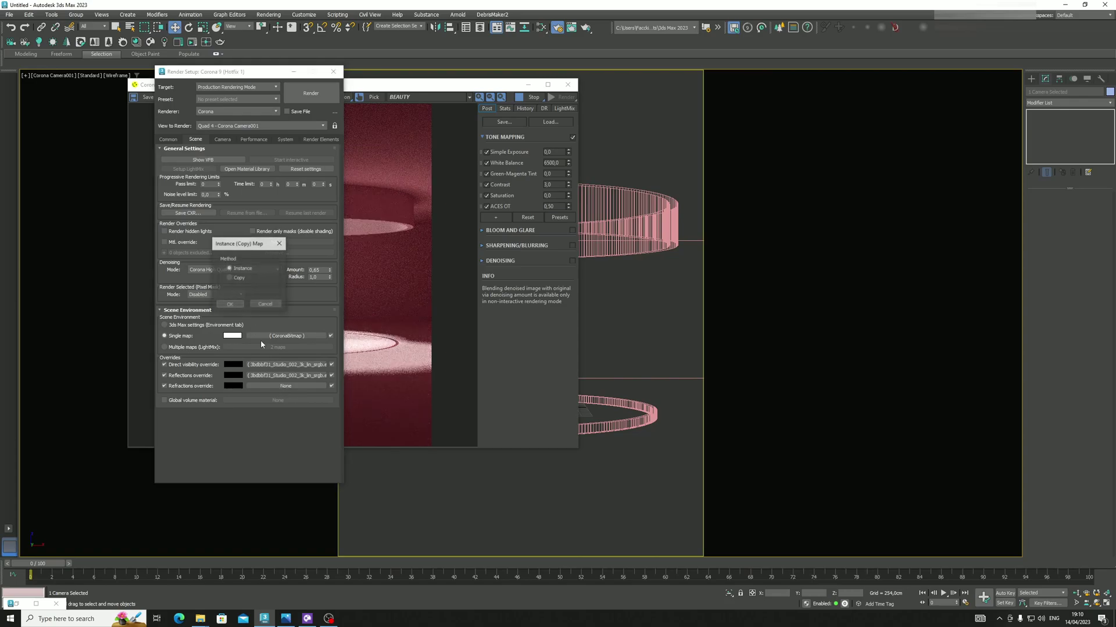
click(231, 304)
- Re-import the Studio 003 HDRI from Chaos Cosmos and minimize Render Setup
click(308, 619)
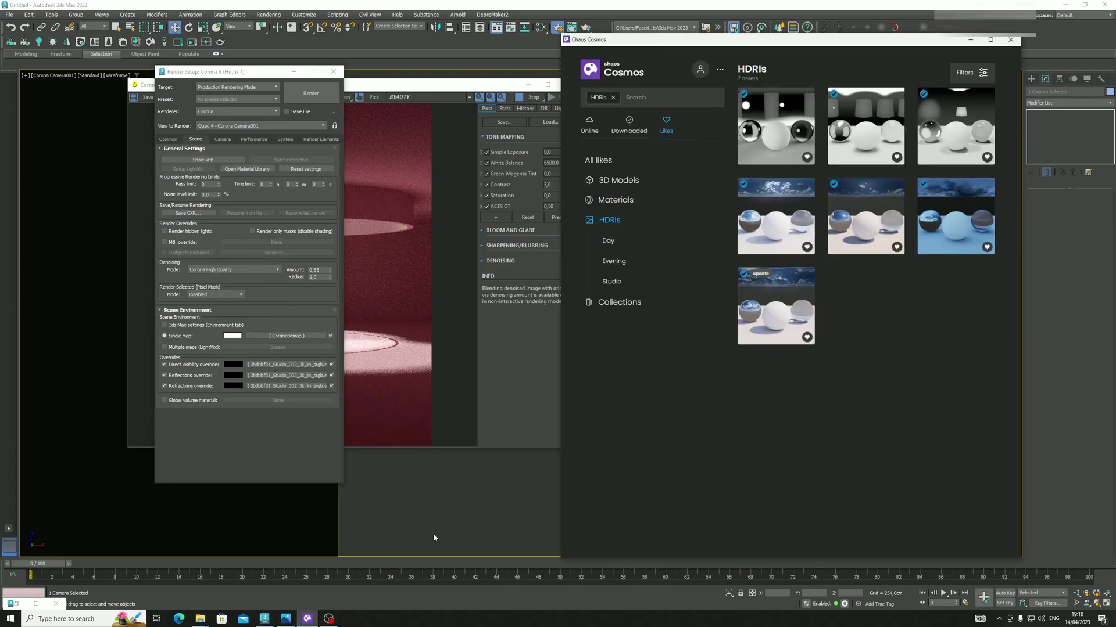
click(894, 97)
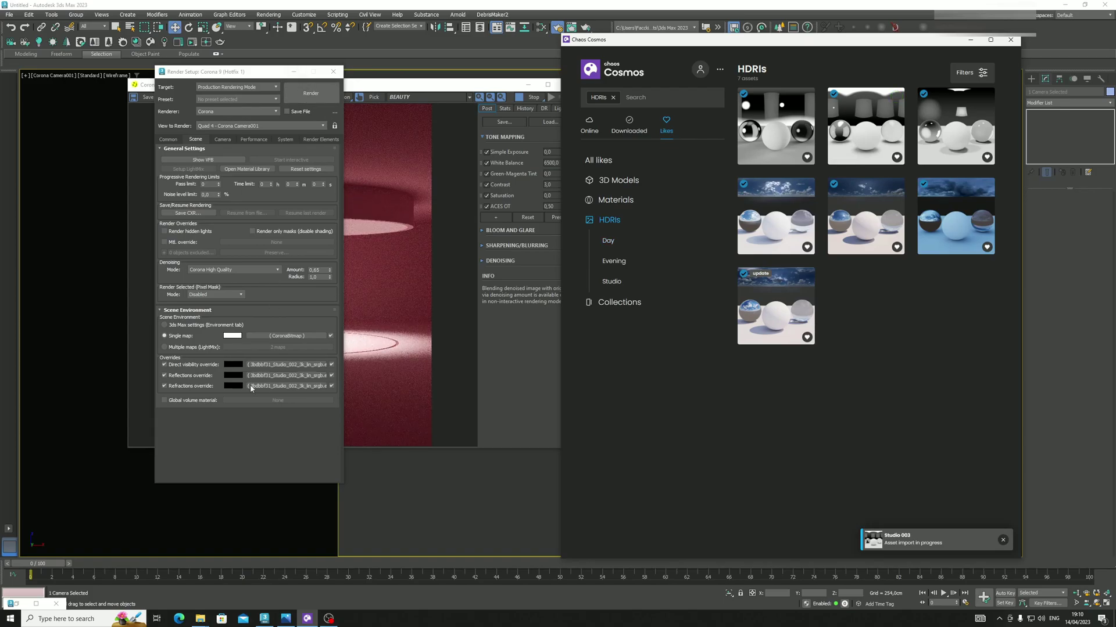
mouse_move(953, 135)
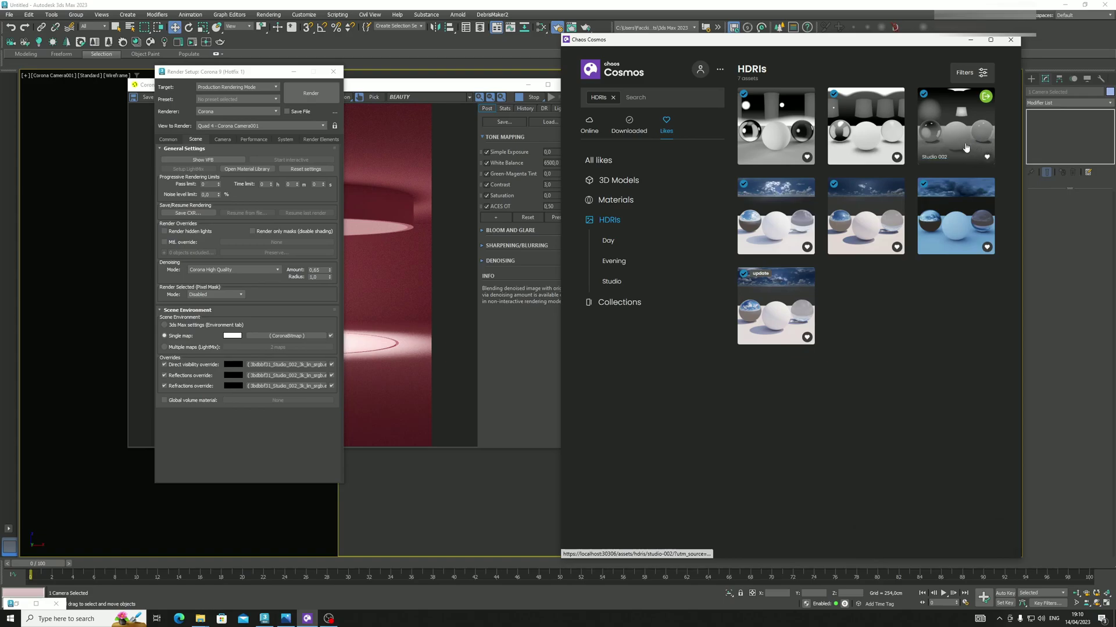
click(294, 73)
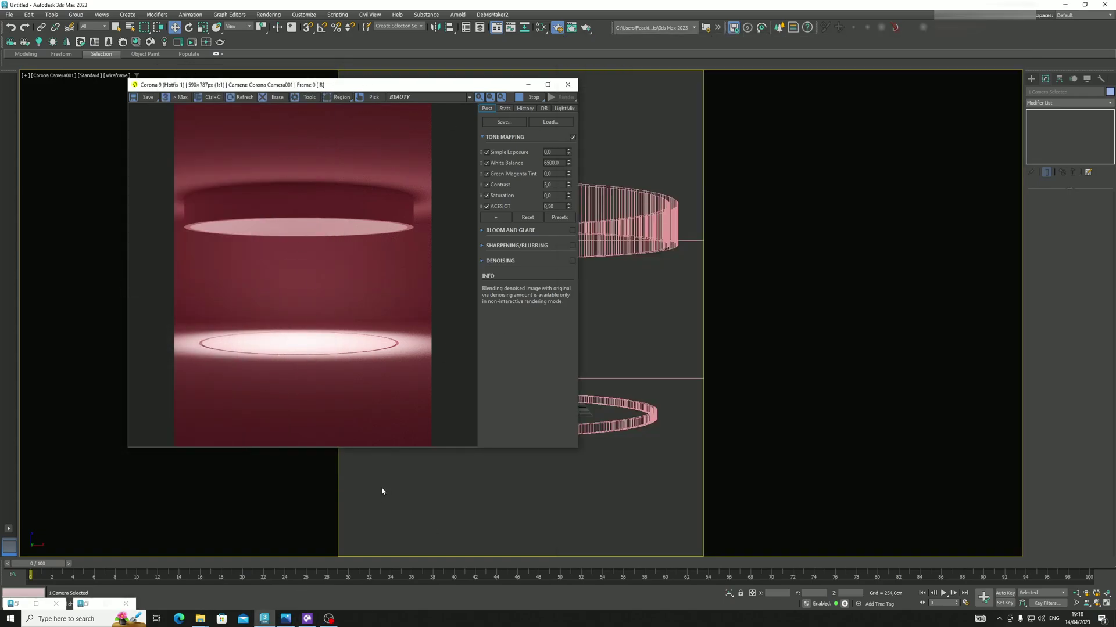
- Add a new CoronaPhysicalMtl node in the Slate Material Editor
click(106, 604)
key(m)
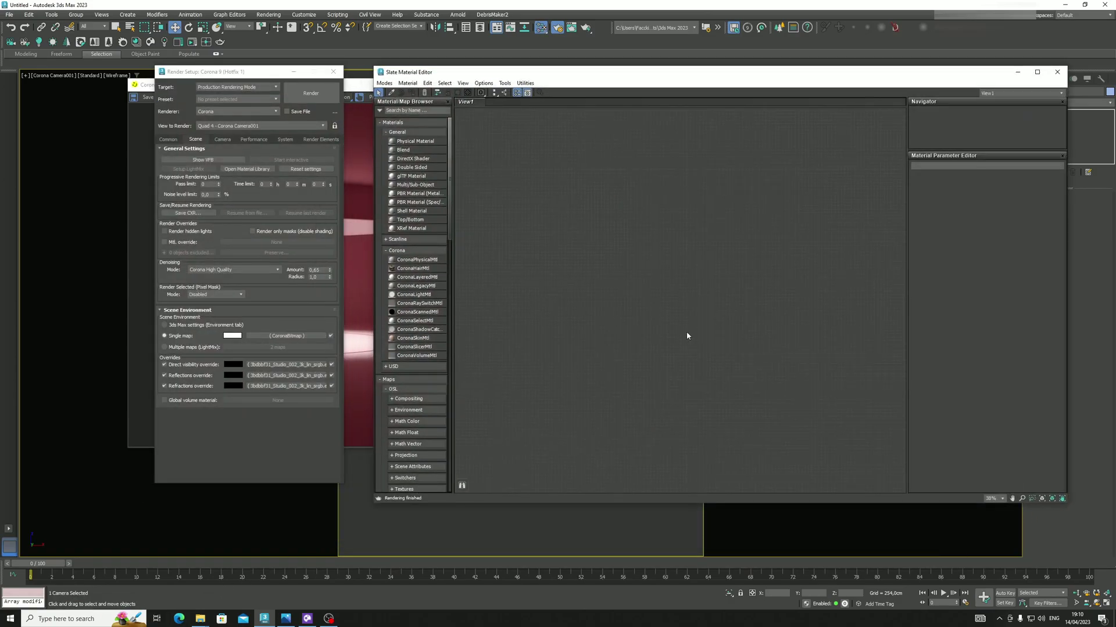
right_click(647, 206)
mouse_move(679, 213)
mouse_move(760, 232)
click(822, 232)
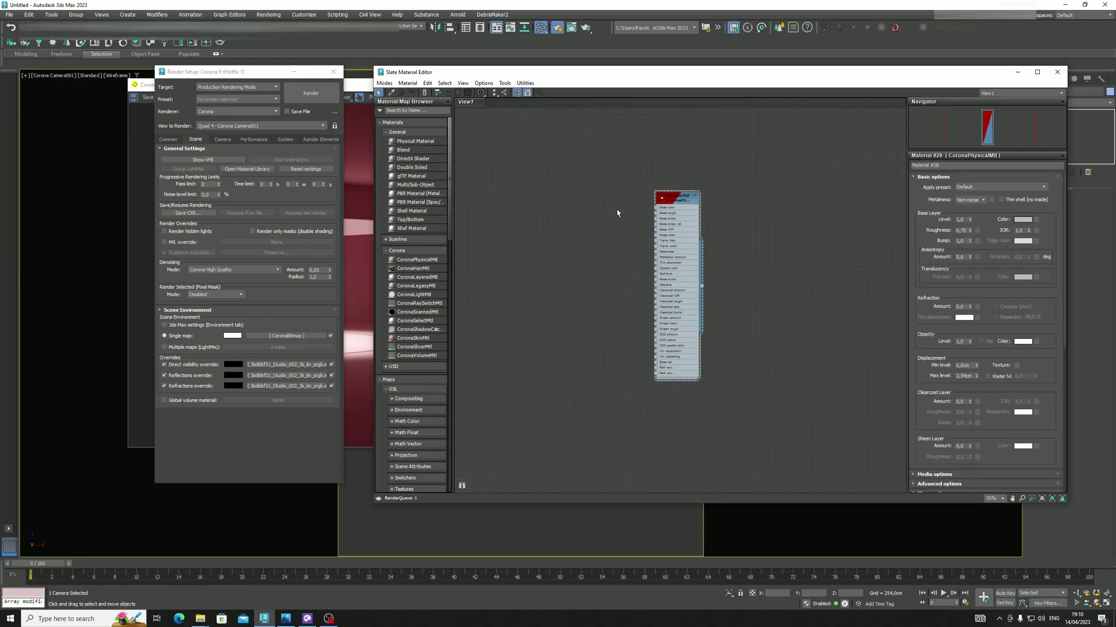
- Add a CoronaBitmap node and browse to the metal texture folder
right_click(539, 236)
mouse_move(570, 251)
mouse_move(644, 269)
click(721, 279)
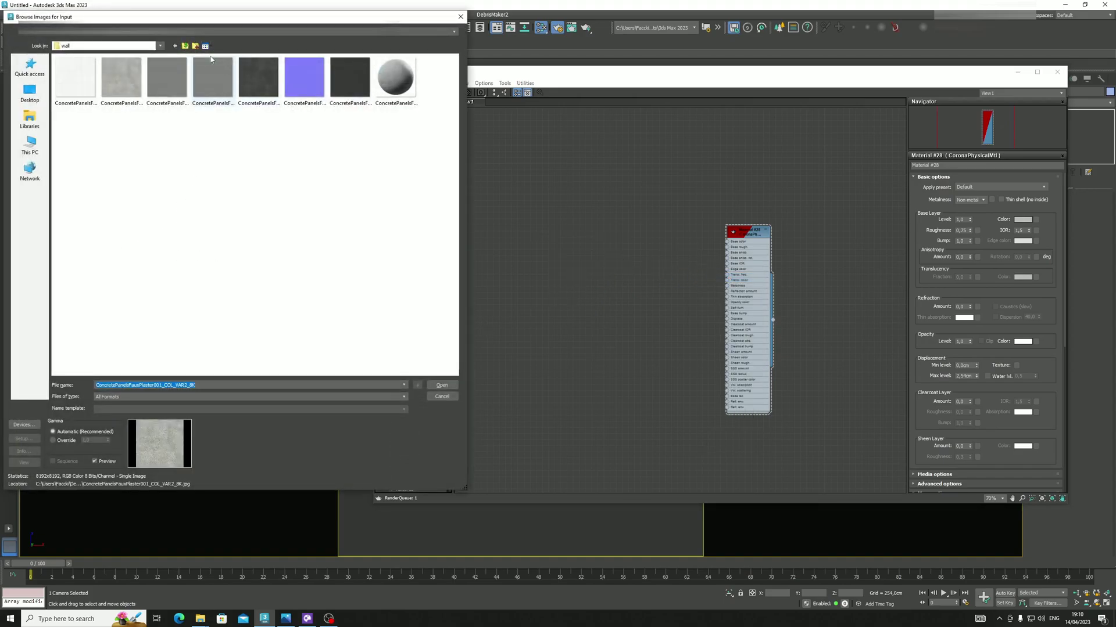
click(185, 45)
double_click(90, 70)
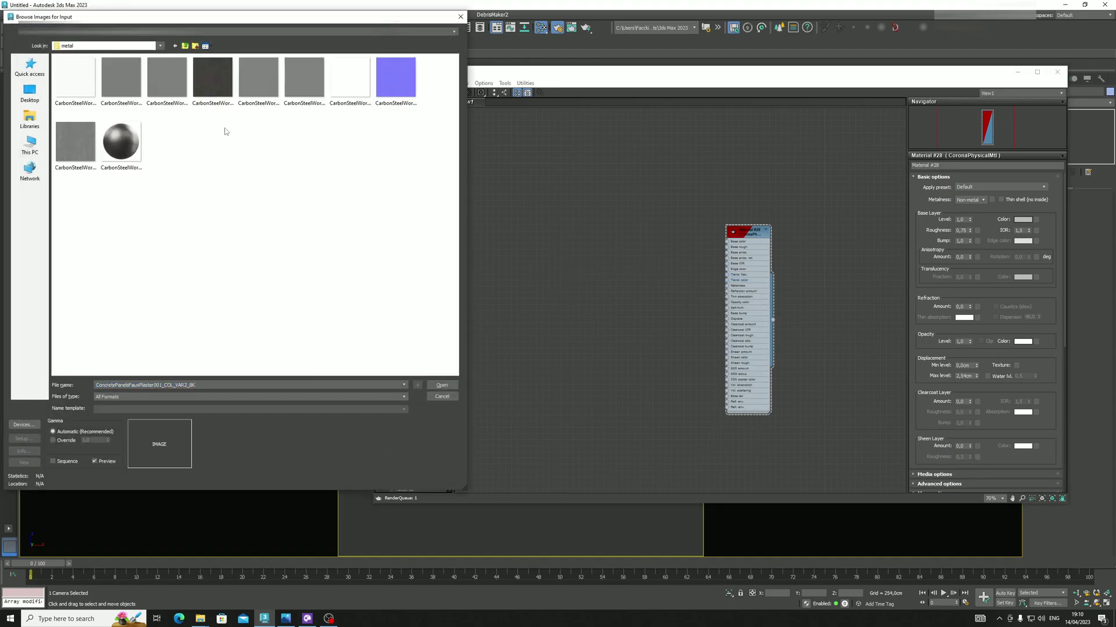
- Load CarbonSteelWorn001_COL_8K_METALNESS into the CoronaBitmap node
click(121, 80)
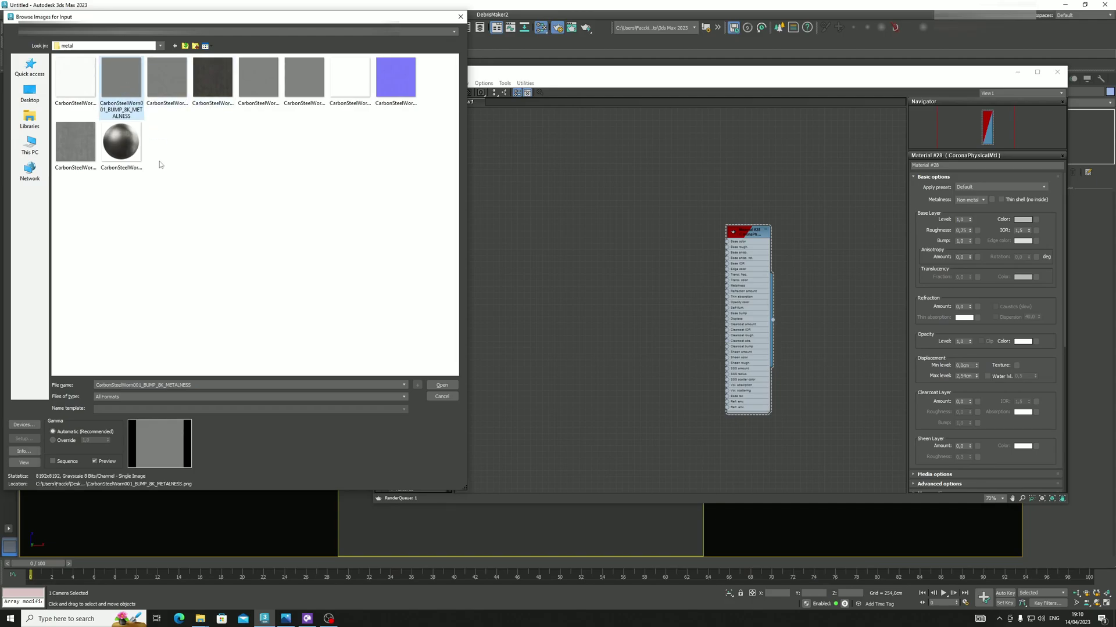
click(172, 86)
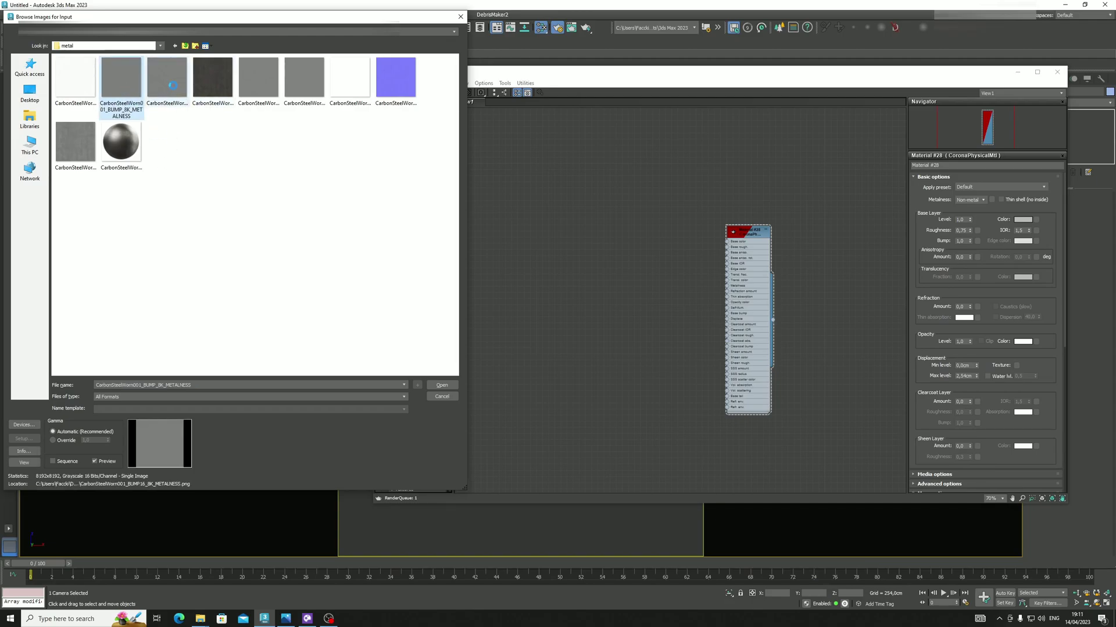
click(215, 87)
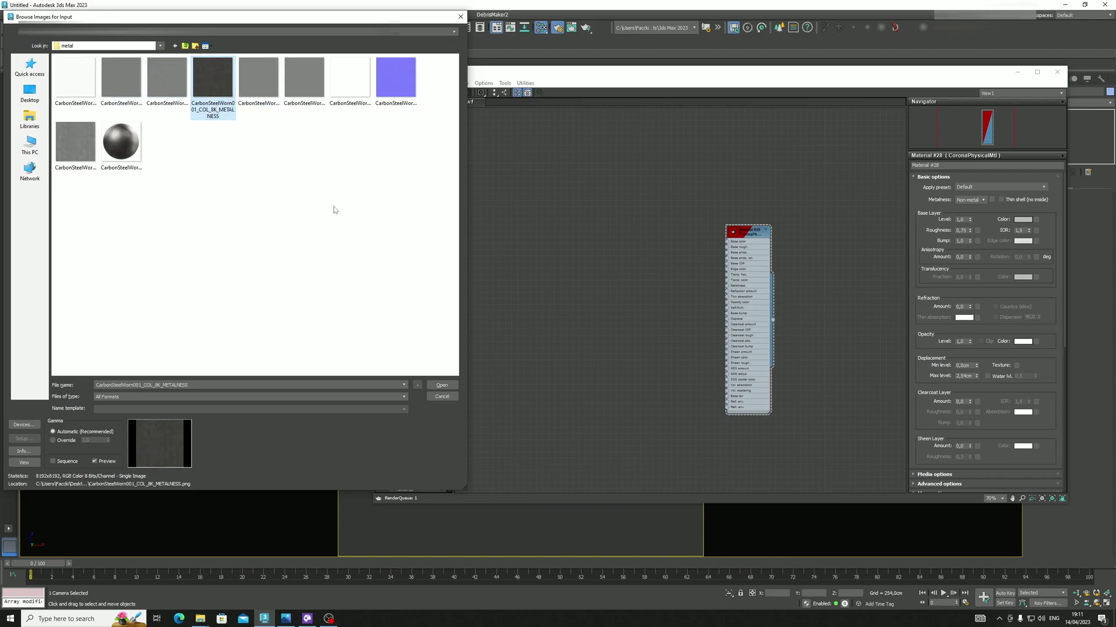
click(259, 80)
click(302, 84)
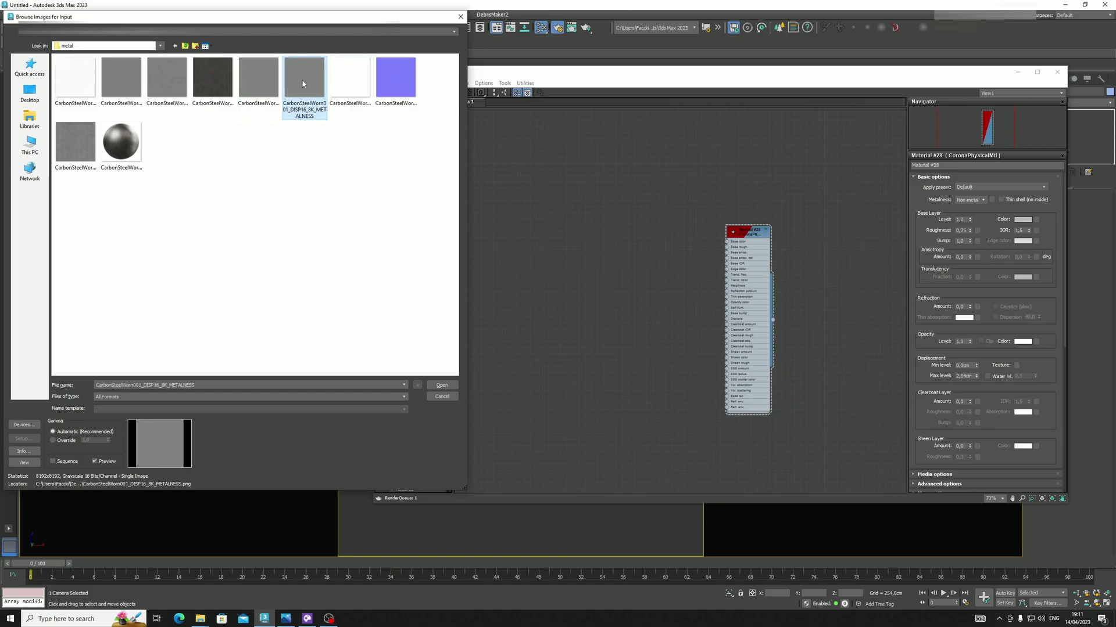
click(216, 79)
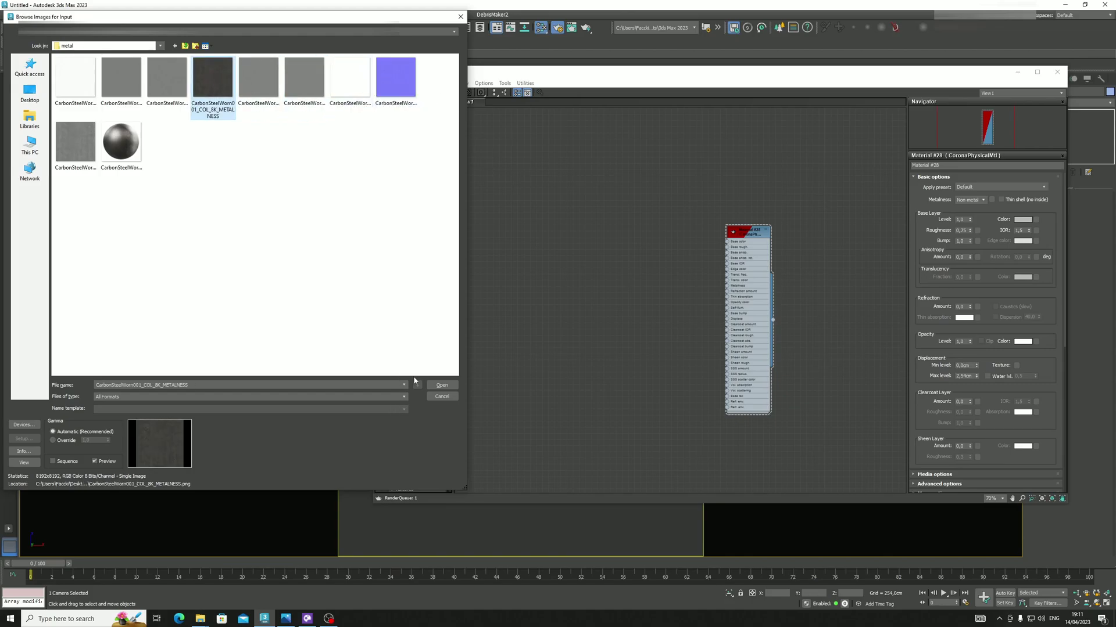
click(437, 383)
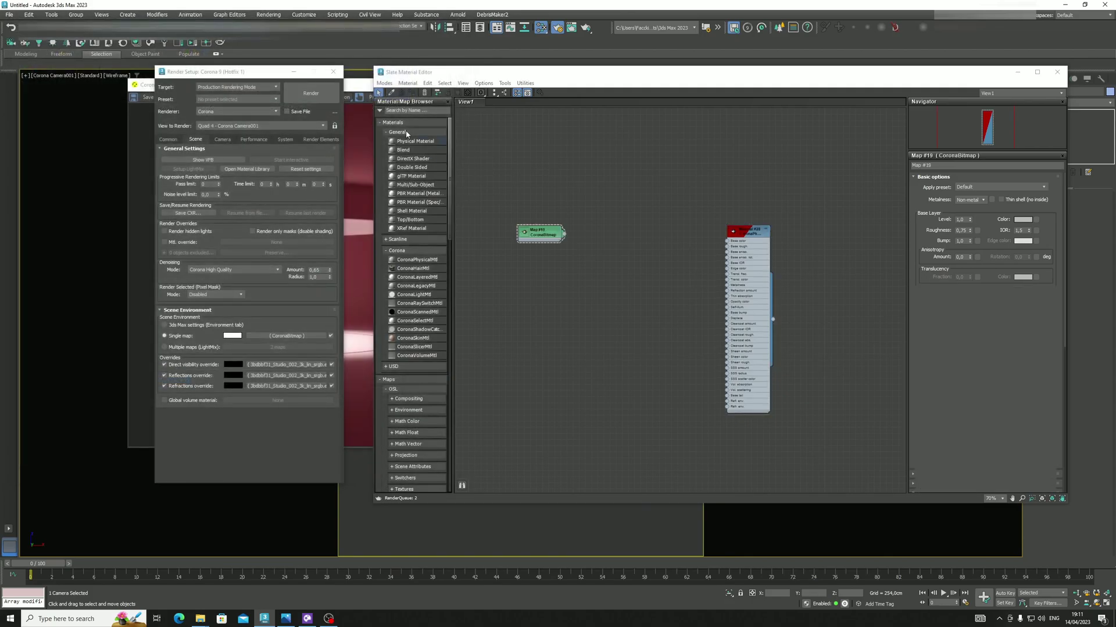
- Wire Map #19 into Material #28's Base color
click(294, 72)
drag(568, 77, 695, 88)
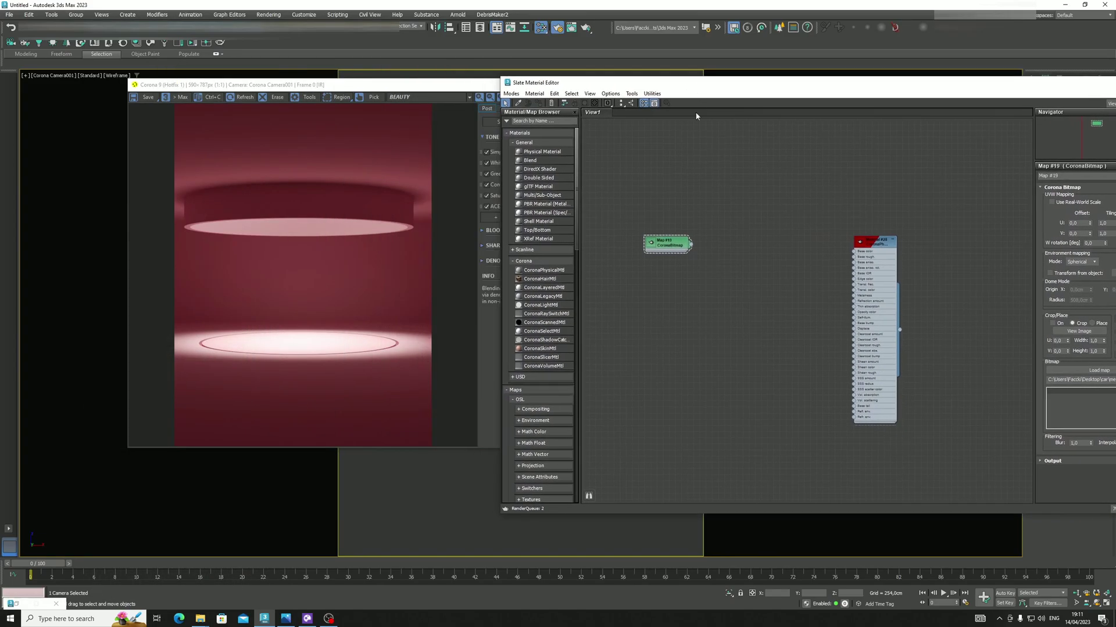
drag(811, 258, 855, 256)
drag(404, 85, 285, 82)
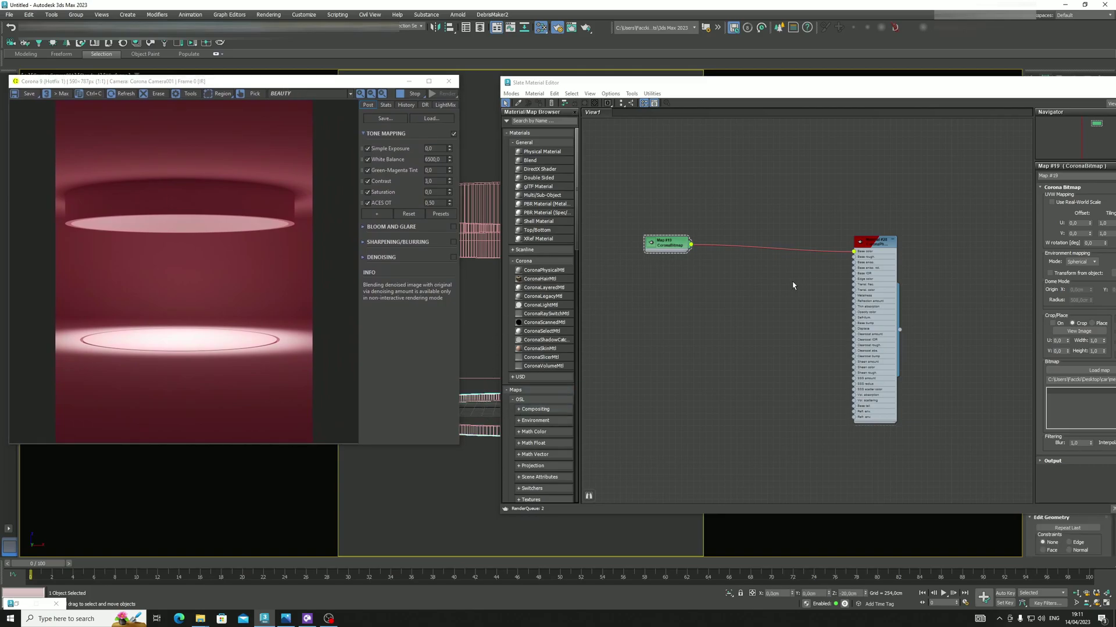
- Assign Material #28 to Object001 and add a UVW Map modifier
click(869, 244)
click(538, 103)
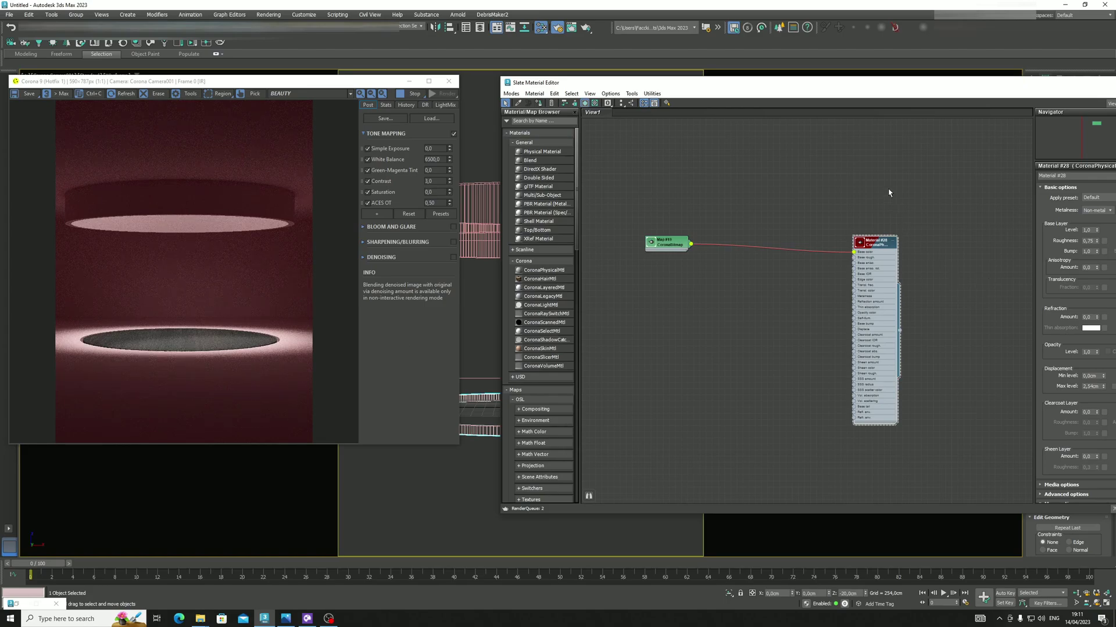
drag(973, 87, 696, 190)
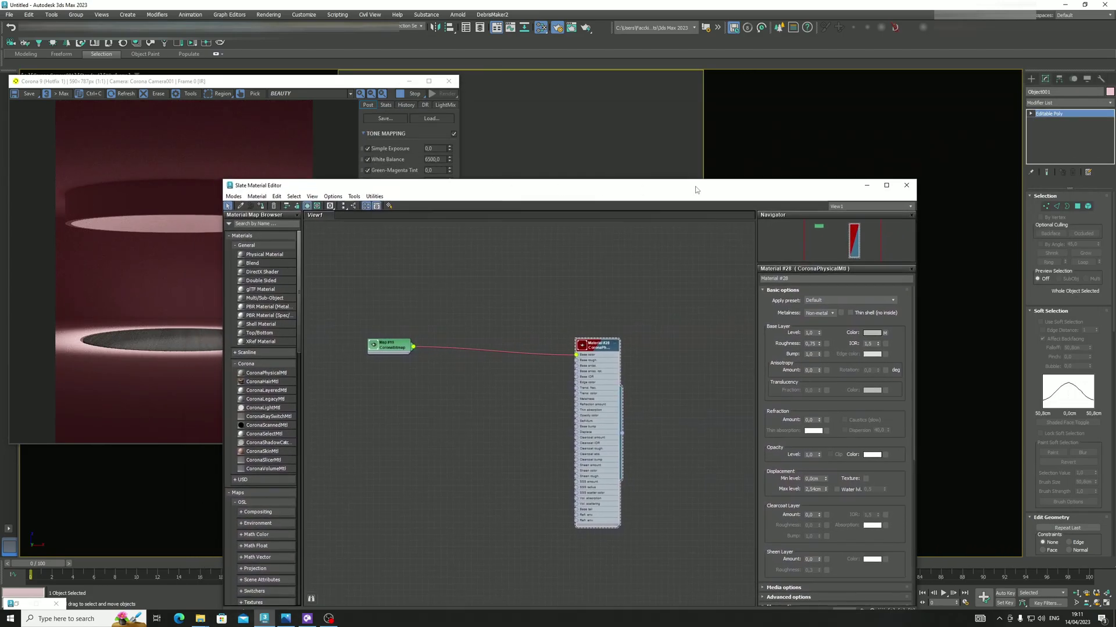
click(1054, 103)
text(uvw)
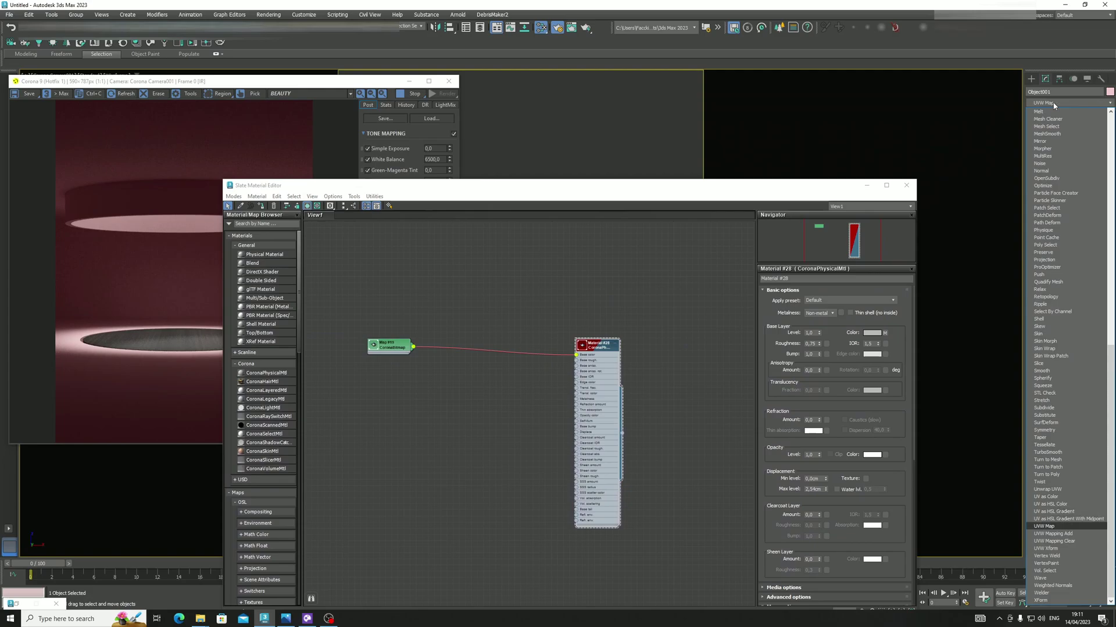
key(Return)
- Set Material #28's base roughness to 0,2 after trying 0,25
middle_drag(532, 324, 612, 294)
scroll(514, 321, up, 2)
middle_drag(507, 314, 475, 309)
drag(427, 308, 540, 317)
drag(496, 186, 506, 46)
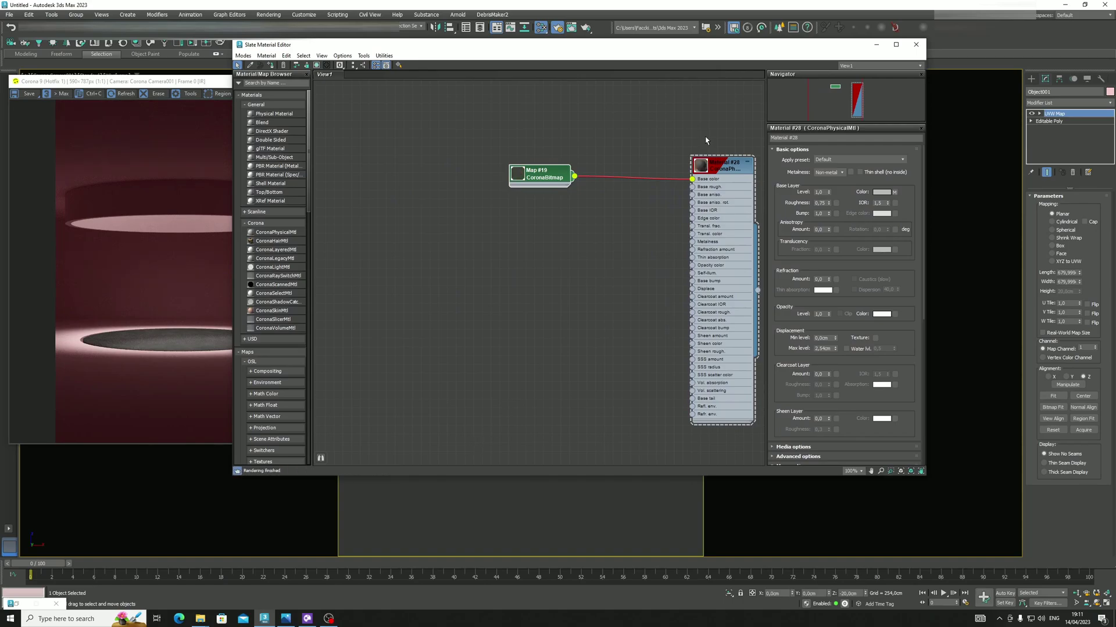
scroll(673, 169, up, 1)
middle_drag(673, 169, 596, 172)
double_click(626, 167)
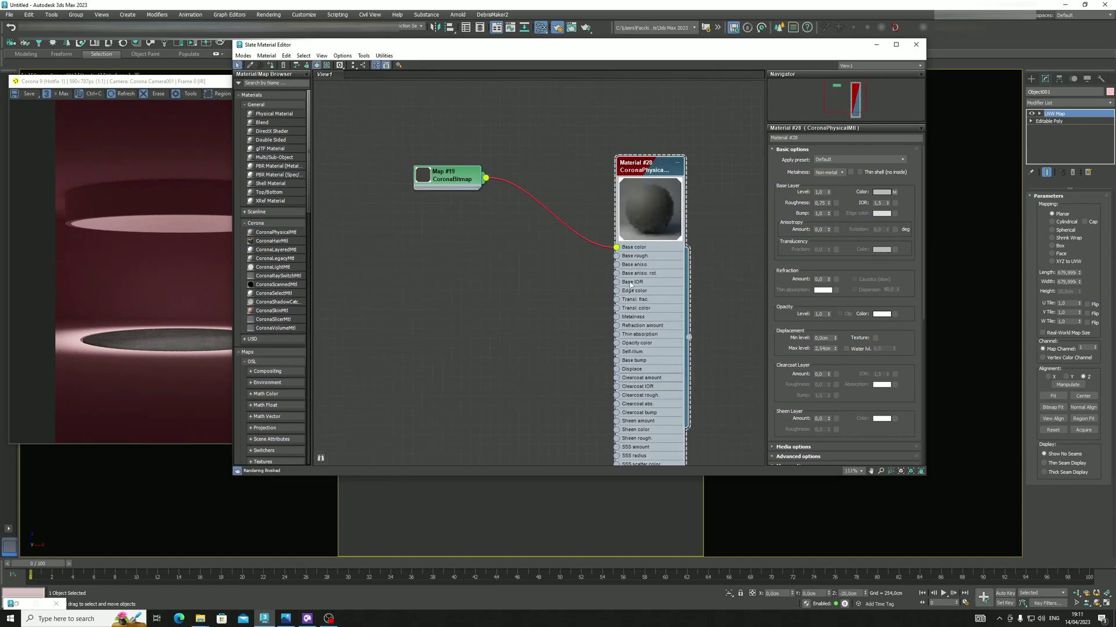
text(0,25)
key(Return)
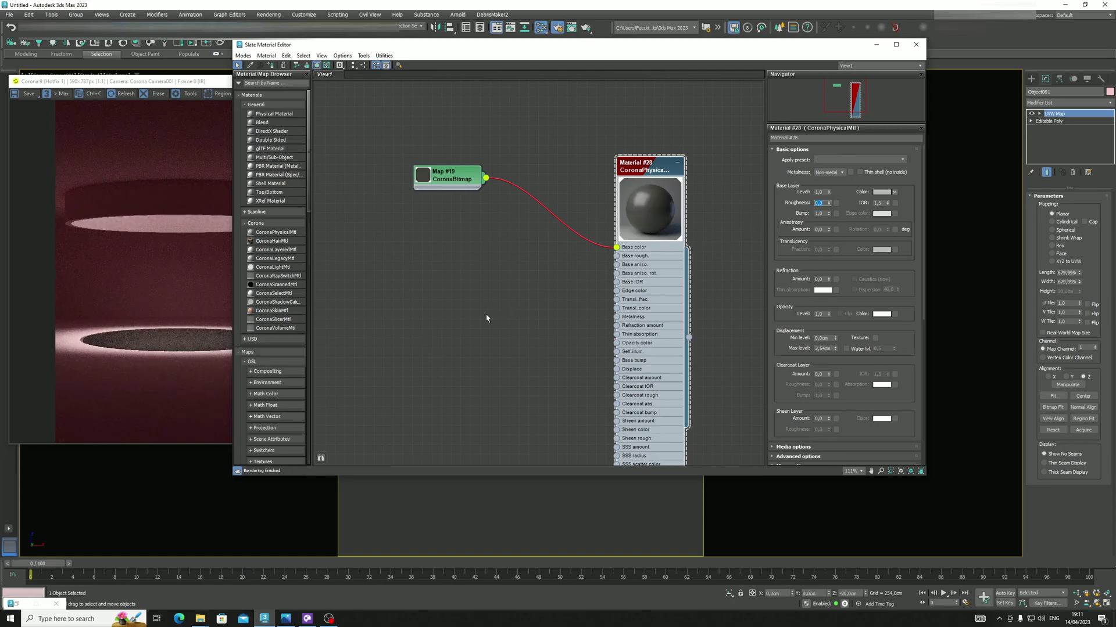
text(0,2)
key(Return)
drag(431, 186, 432, 195)
- Add a CoronaBitmap node loaded with the carbon-steel normal map image
right_click(411, 283)
mouse_move(433, 295)
mouse_move(516, 314)
click(608, 324)
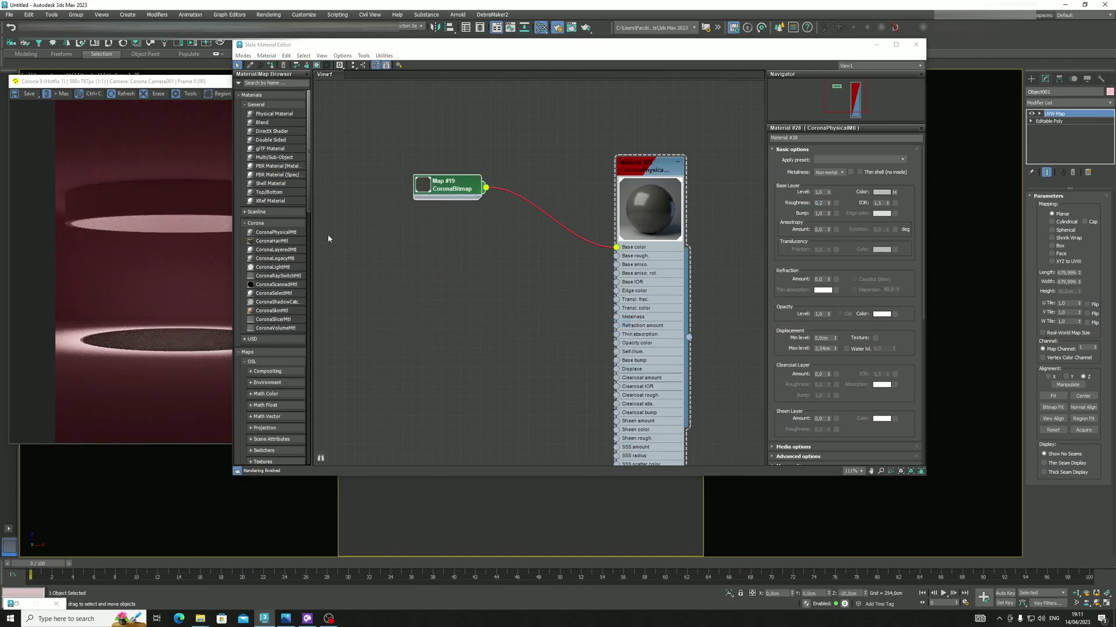
click(393, 99)
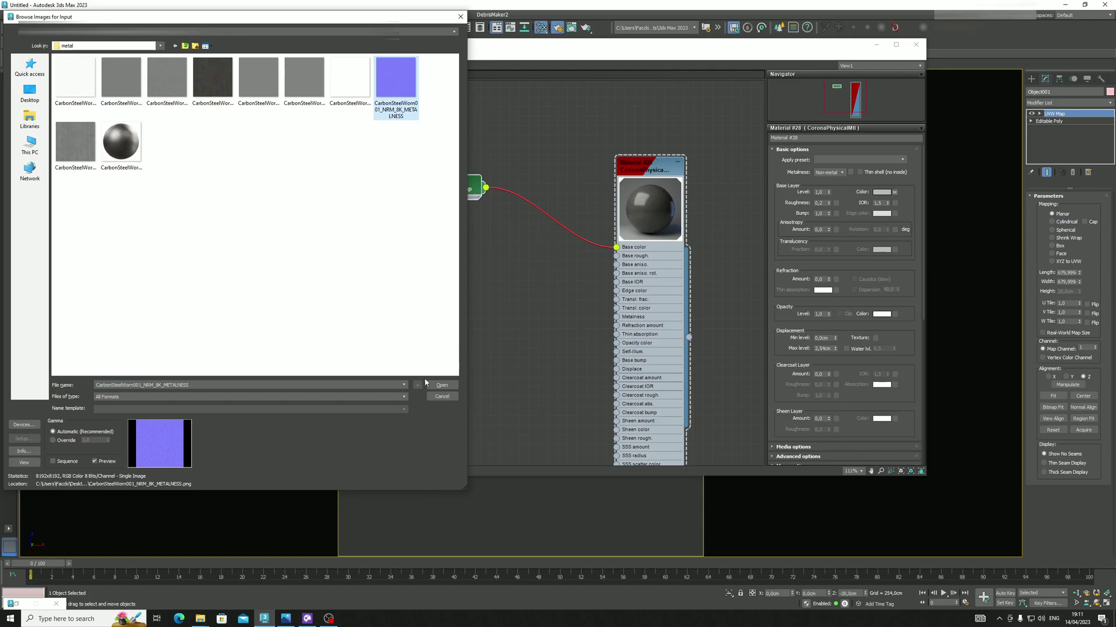
key(Return)
- Feed Map #20 into a CoronaNormal node with Add gamma enabled for Material #28's base bump
right_click(482, 323)
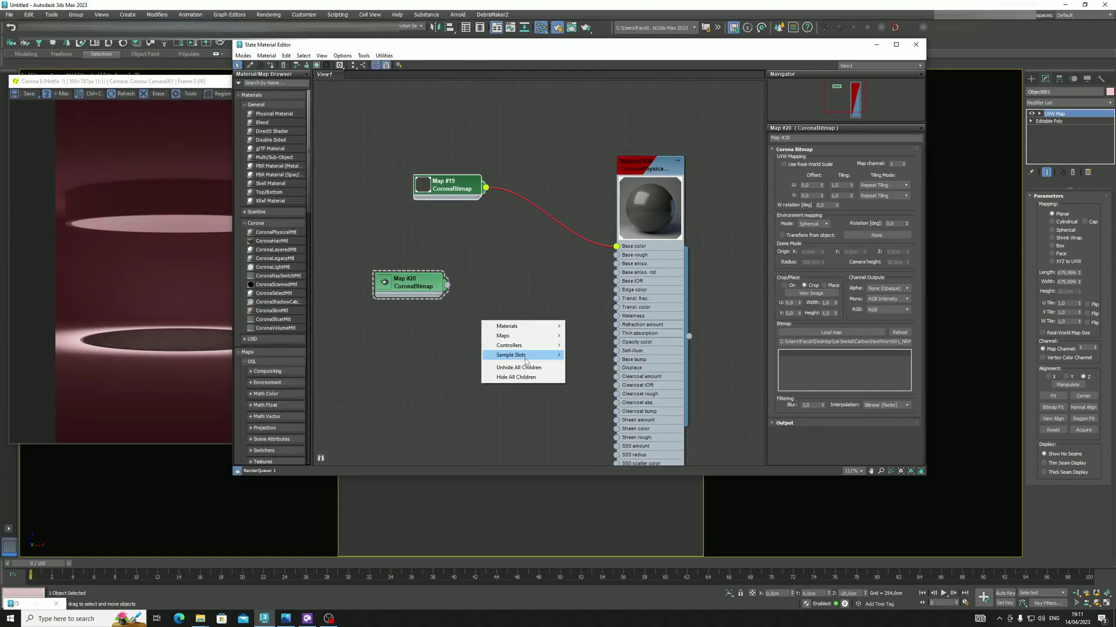
mouse_move(504, 336)
mouse_move(587, 355)
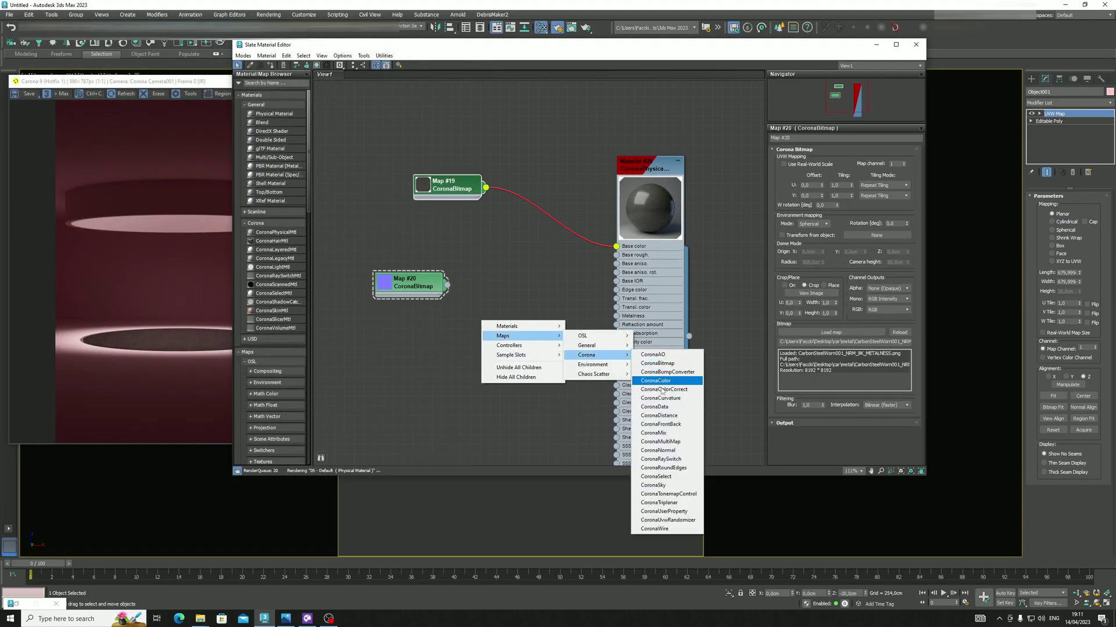
click(672, 450)
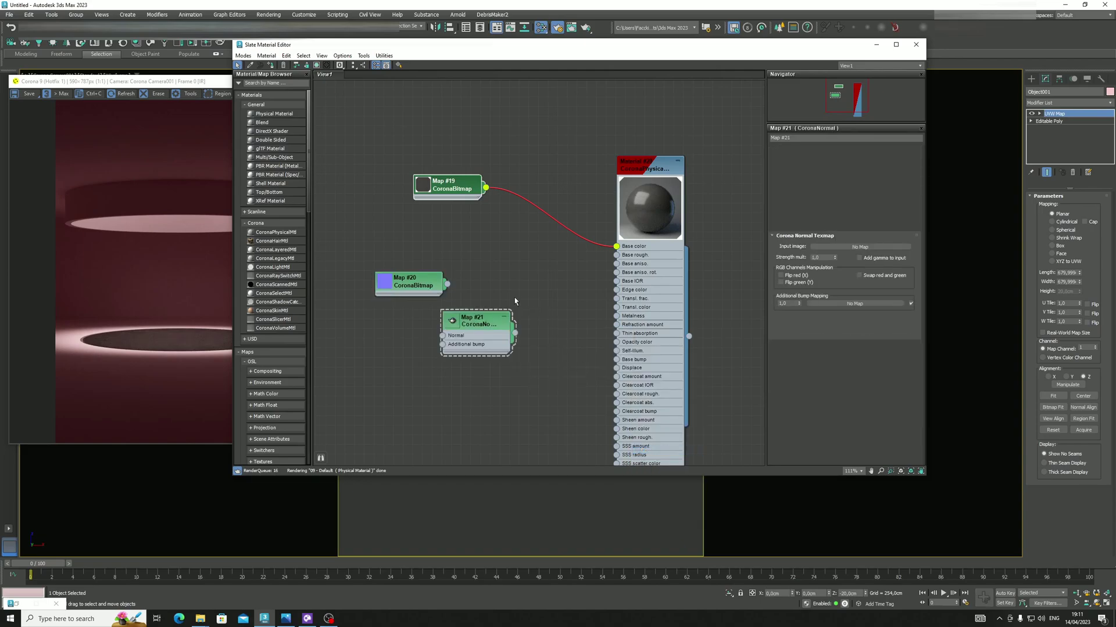
drag(476, 318, 552, 282)
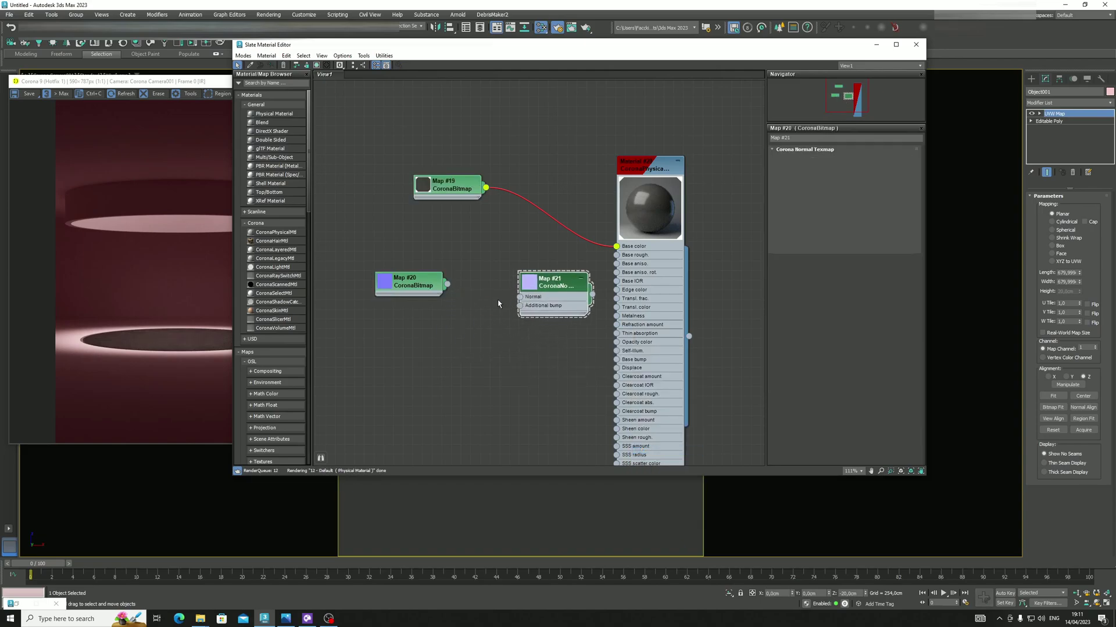
mouse_move(447, 284)
mouse_down()
mouse_move(532, 311)
mouse_move(446, 284)
mouse_up()
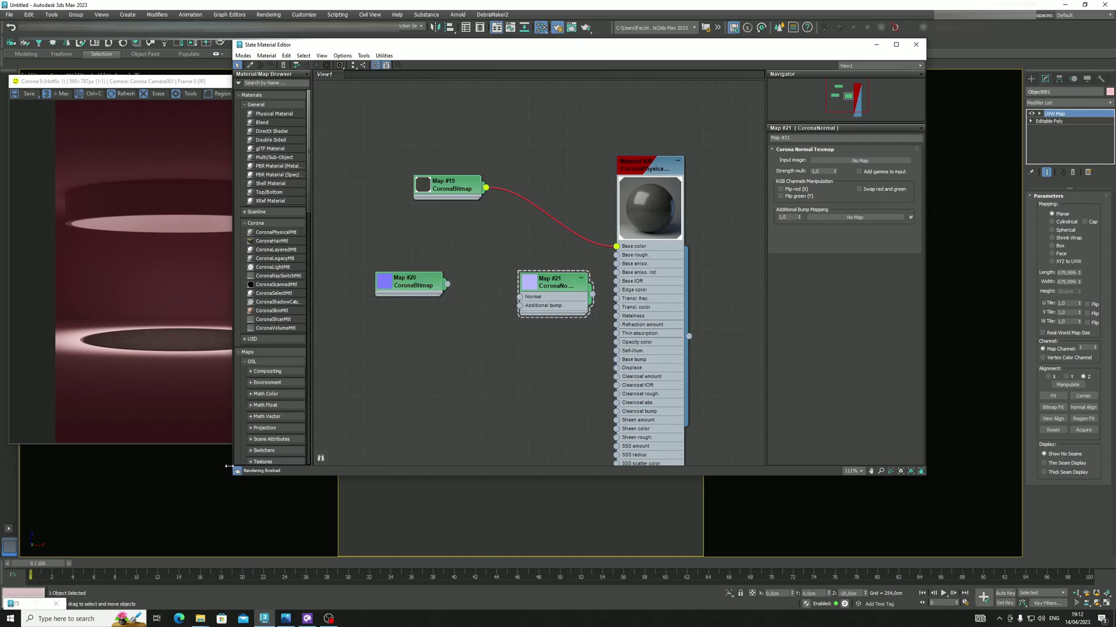
drag(524, 301, 521, 298)
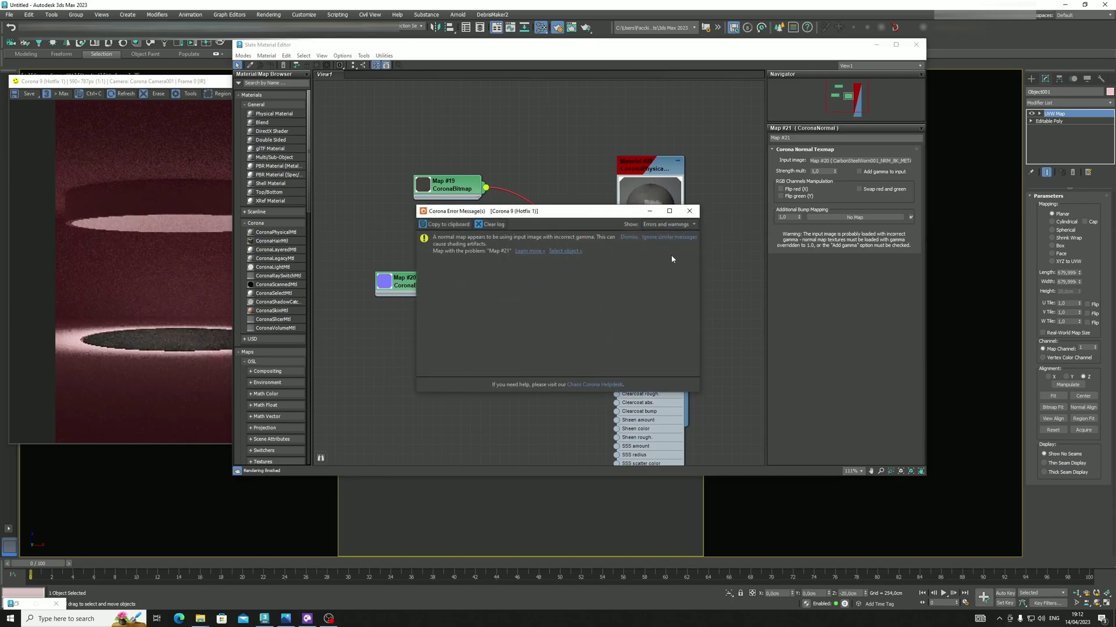
click(689, 211)
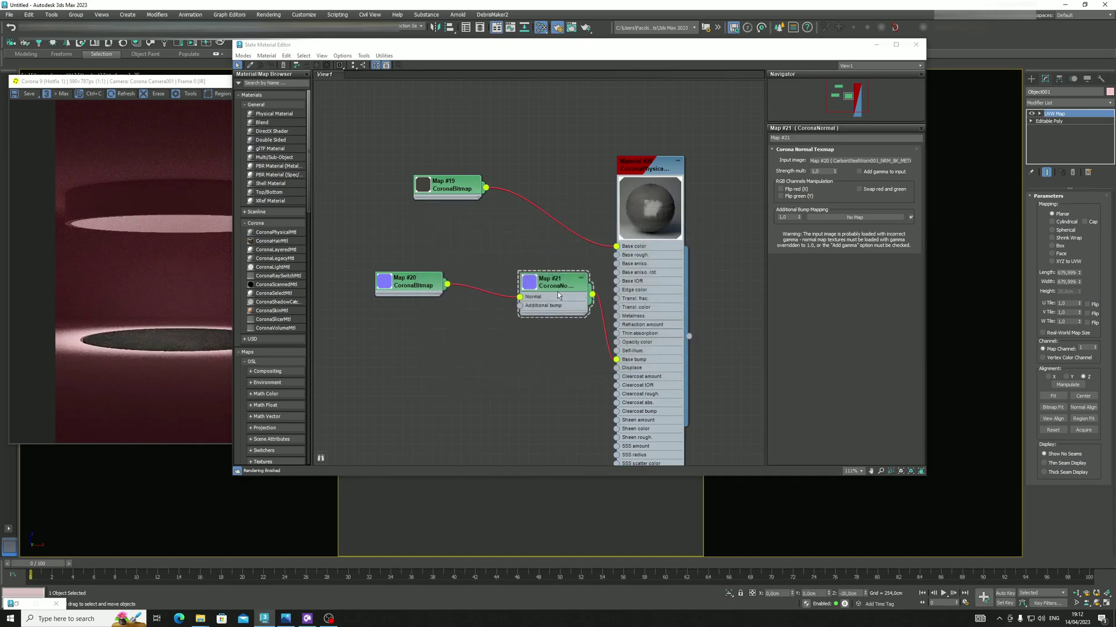
click(858, 172)
drag(558, 282, 518, 282)
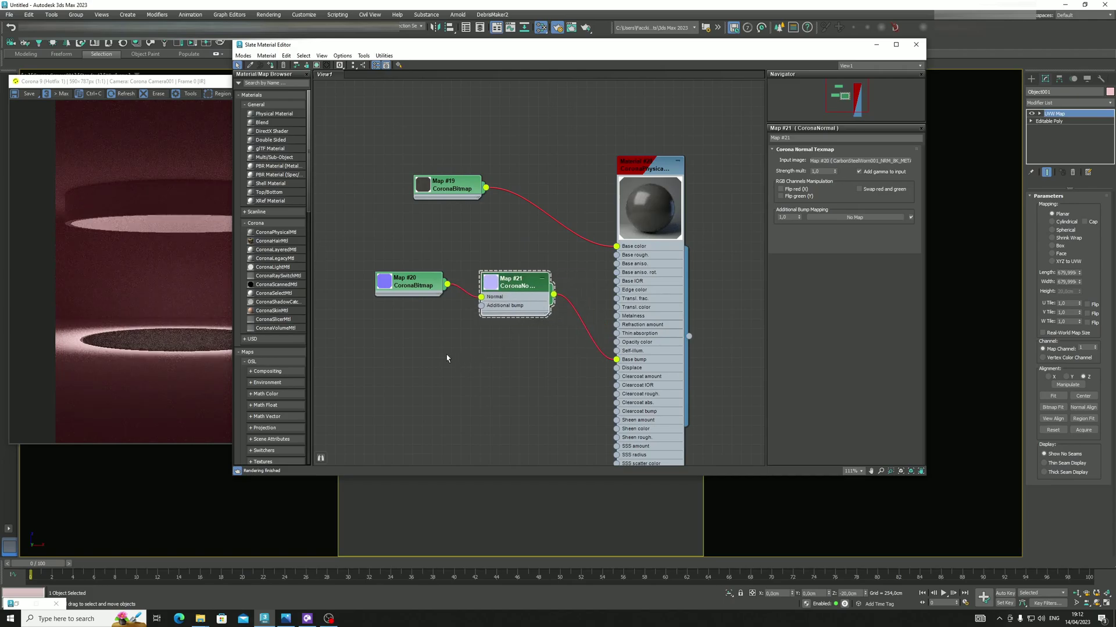
right_click(376, 350)
- Load the ROUGHNESS image into a new CoronaBitmap, Map #22, wired to Base rough
mouse_move(411, 365)
mouse_move(488, 390)
click(545, 395)
click(545, 396)
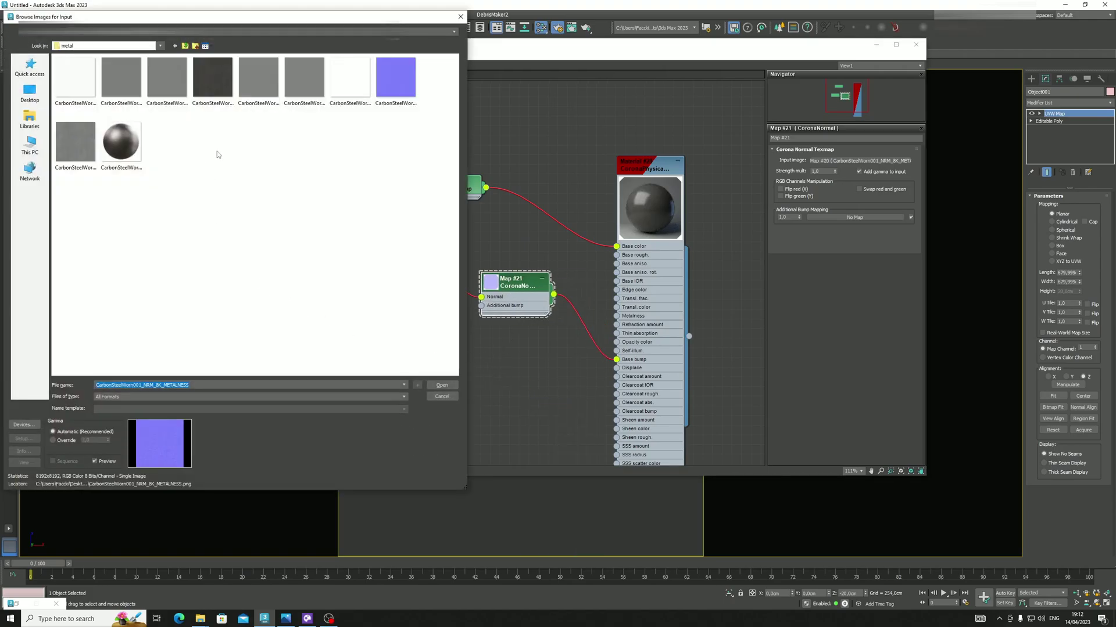
click(86, 152)
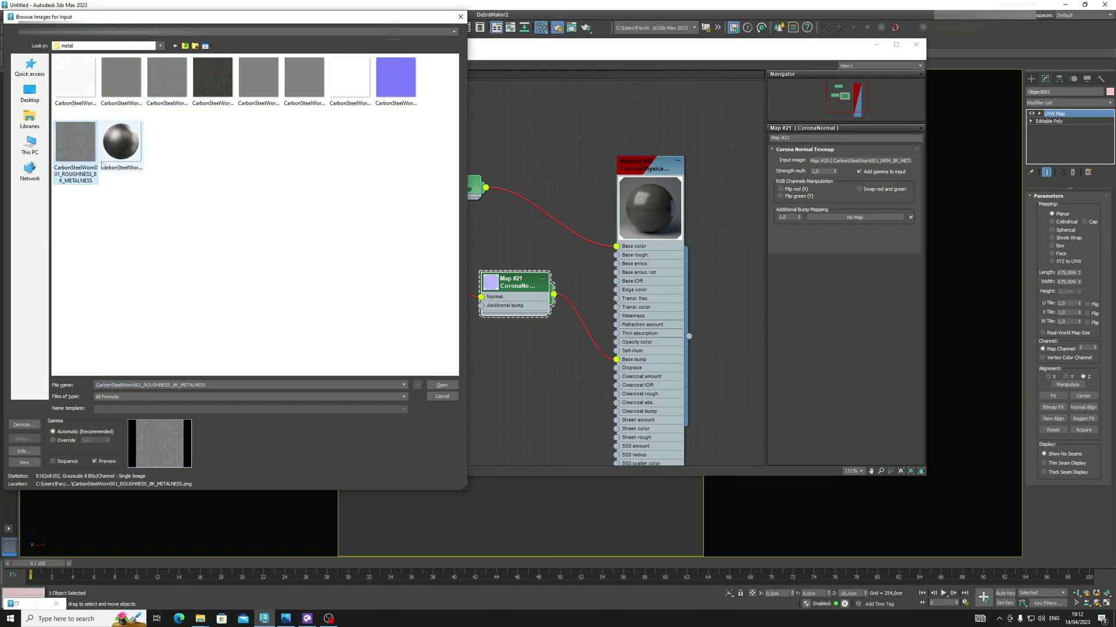
double_click(76, 145)
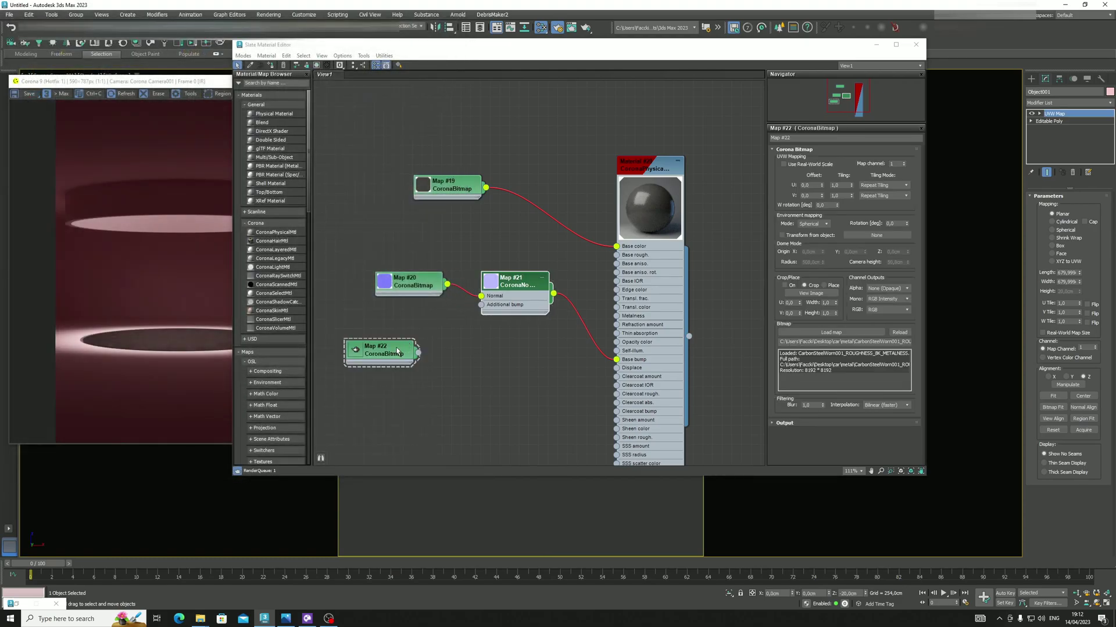
drag(397, 352, 464, 235)
drag(603, 252, 617, 255)
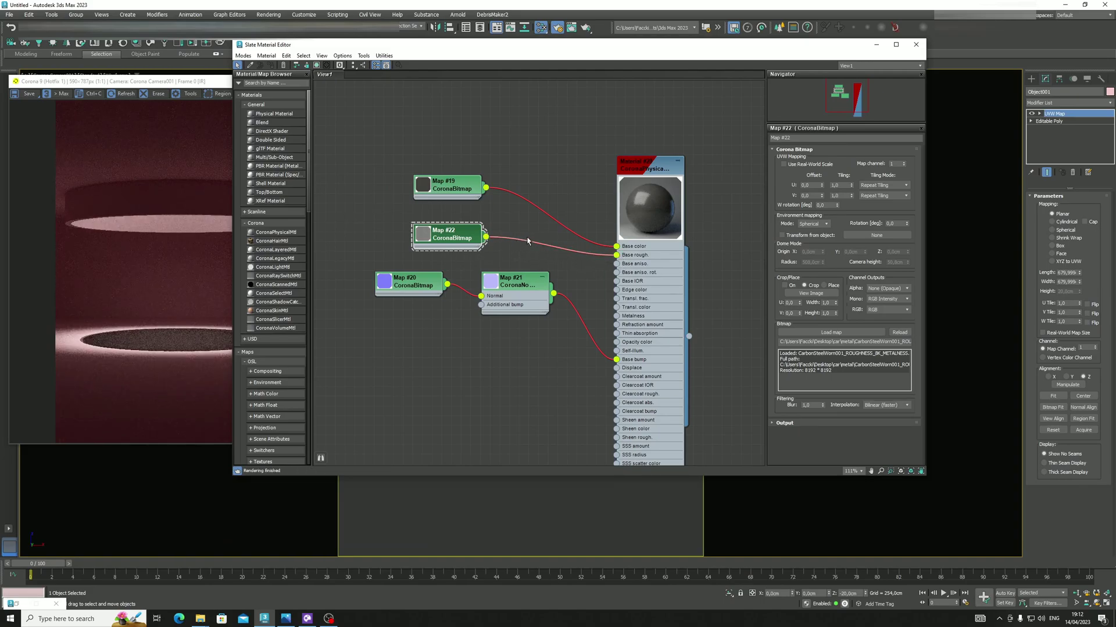
drag(423, 283, 424, 302)
drag(497, 286, 506, 297)
- Add a CoronaBitmap, Map #23, loaded with the DISP16 displacement image for Displace
right_click(442, 397)
mouse_move(484, 416)
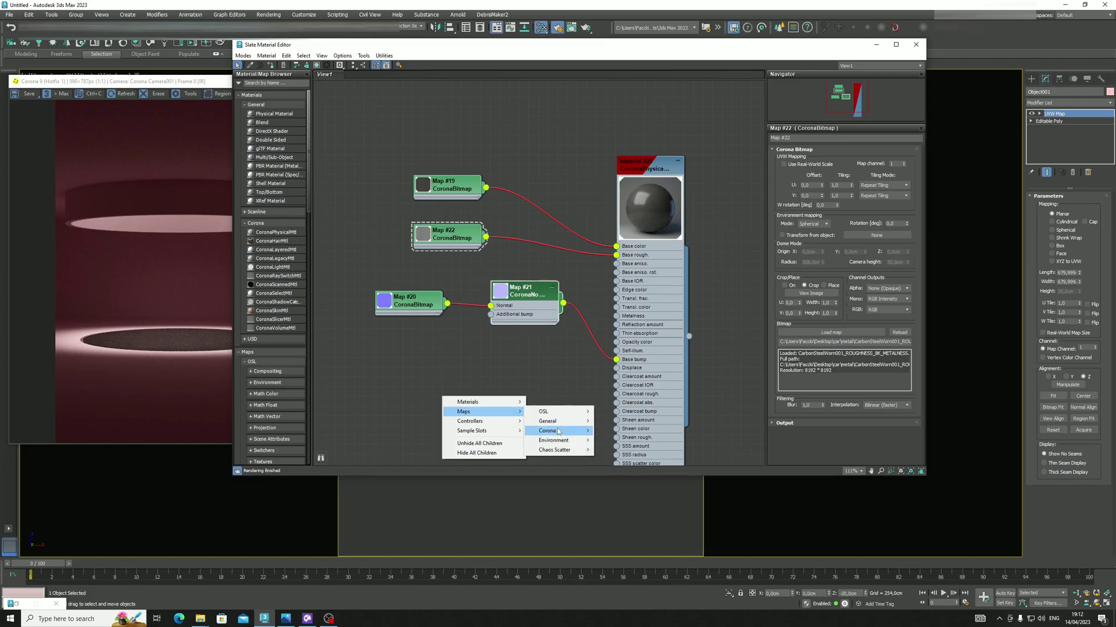
mouse_move(558, 433)
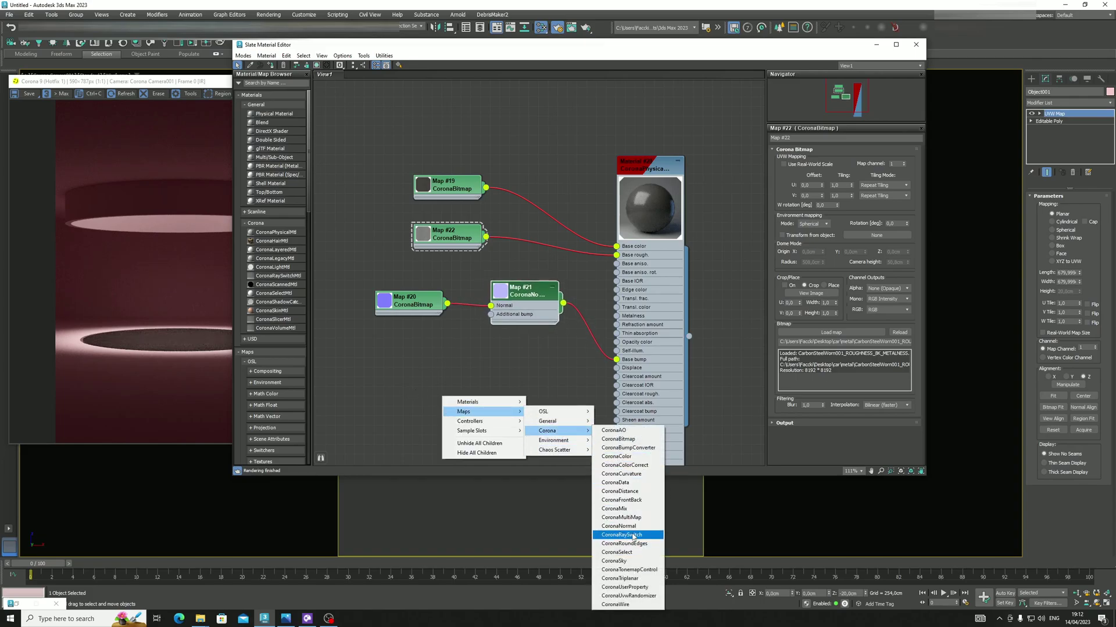
click(628, 439)
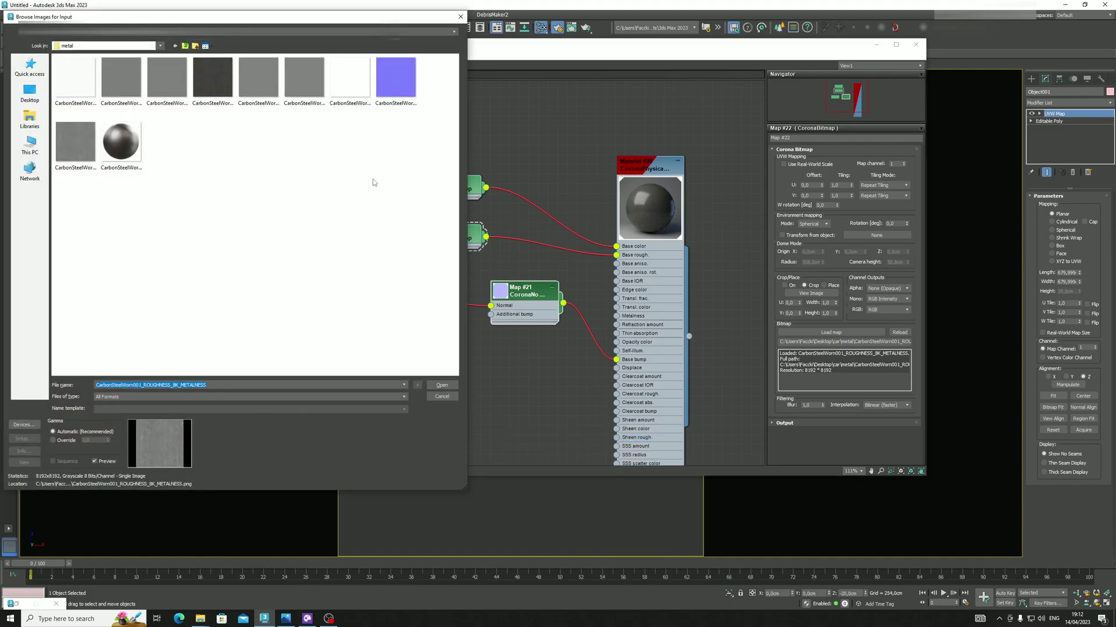
click(271, 91)
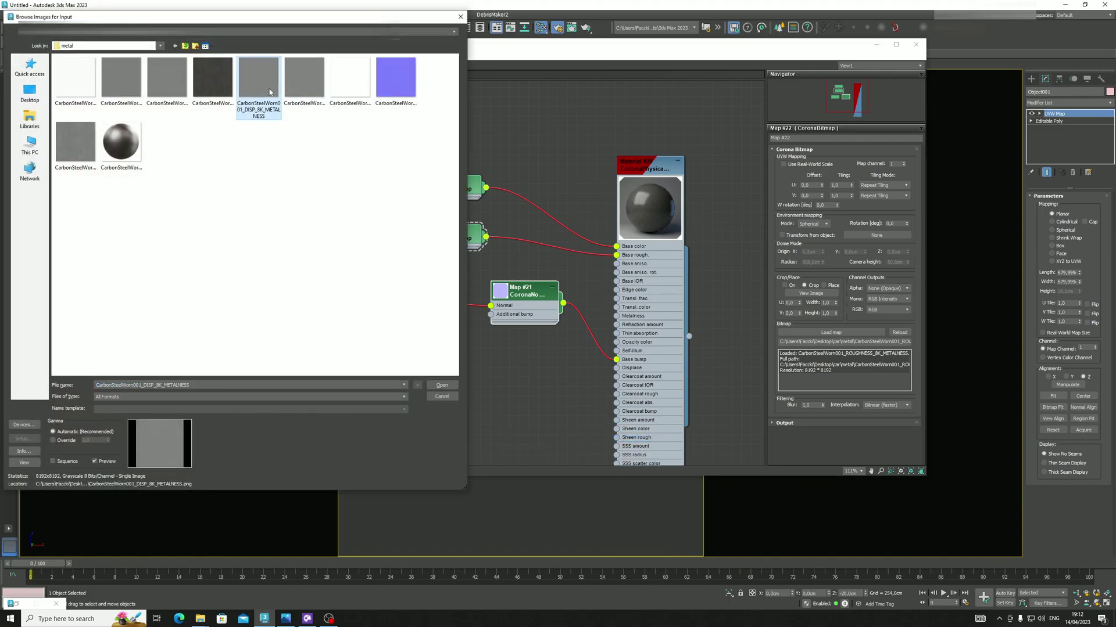
click(304, 82)
click(440, 386)
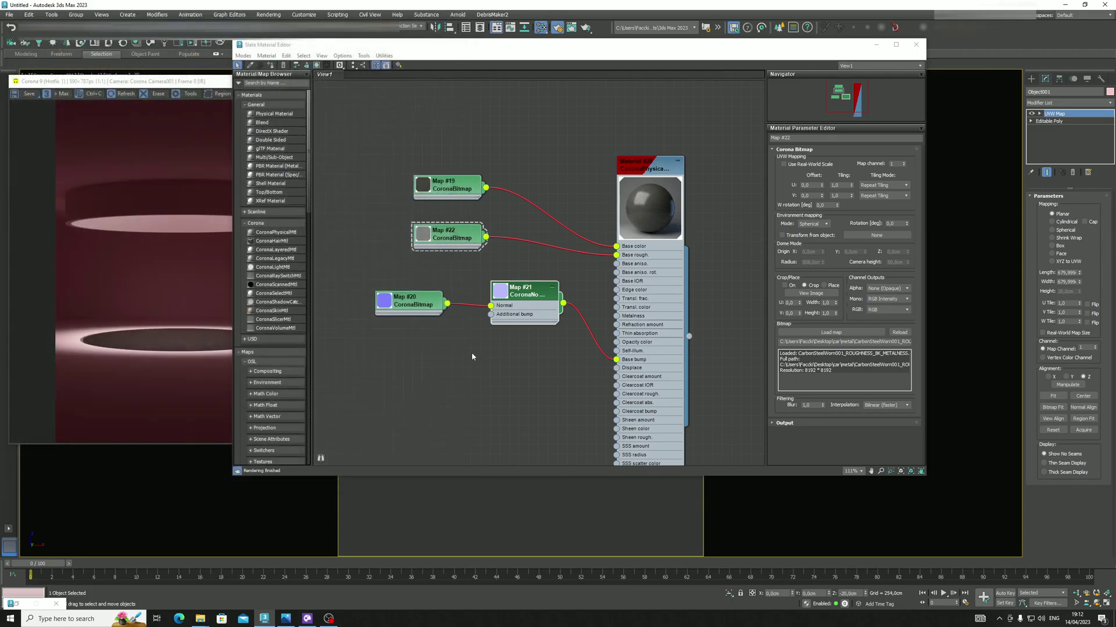
- Zoom out the Perspective viewport, then switch it to the Corona Camera001 view
click(876, 45)
click(535, 424)
key(p)
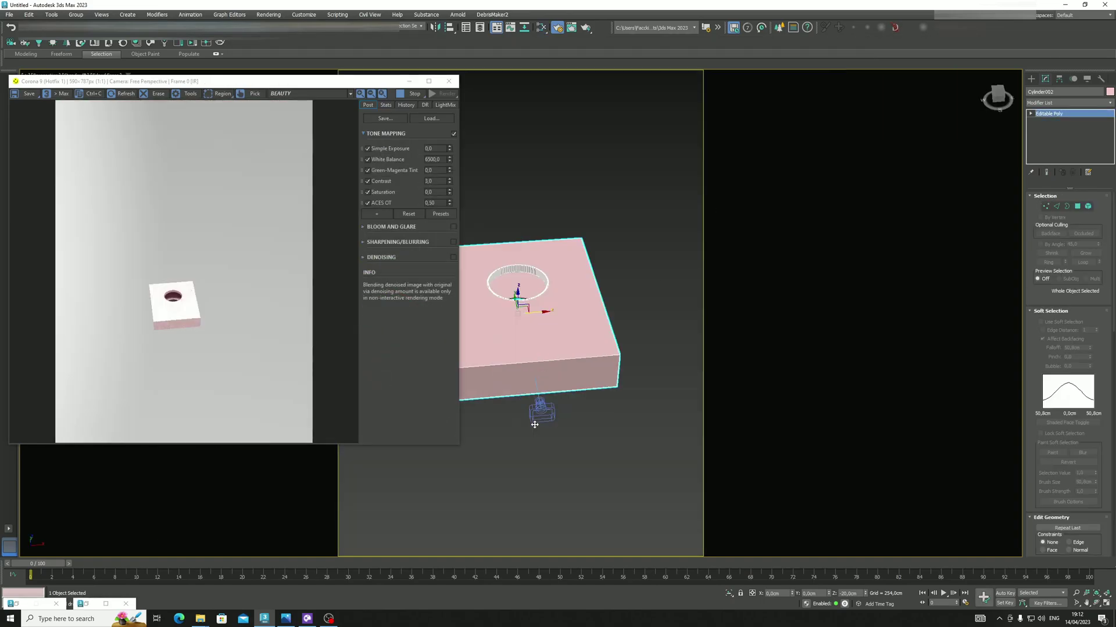
scroll(555, 337, up, 6)
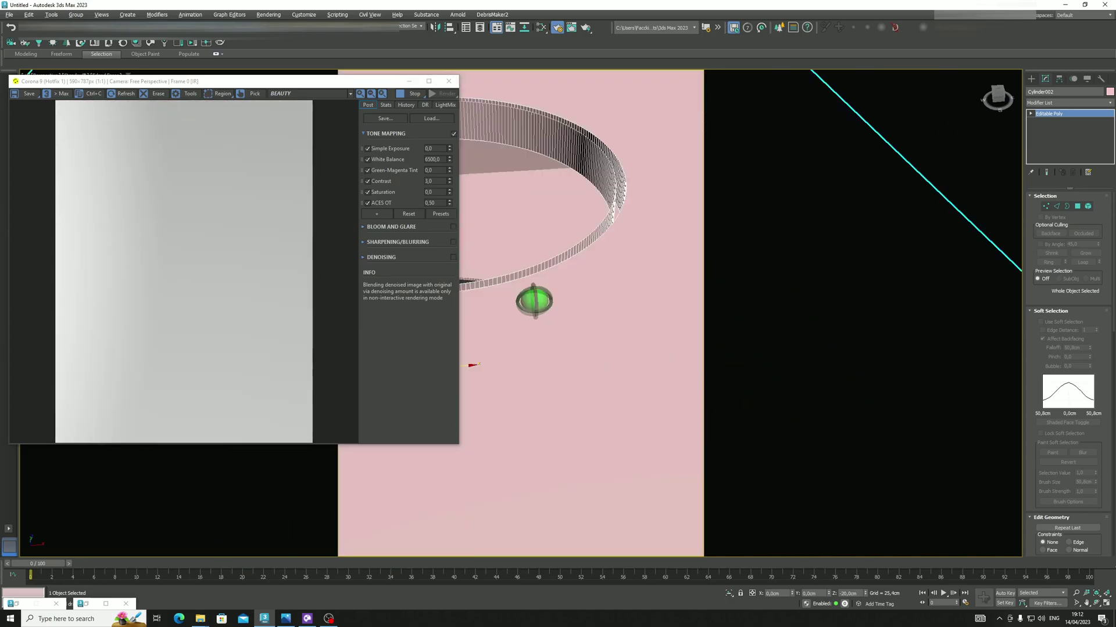
alt+middle_drag(587, 315, 559, 296)
scroll(560, 352, up, 5)
scroll(558, 295, up, 8)
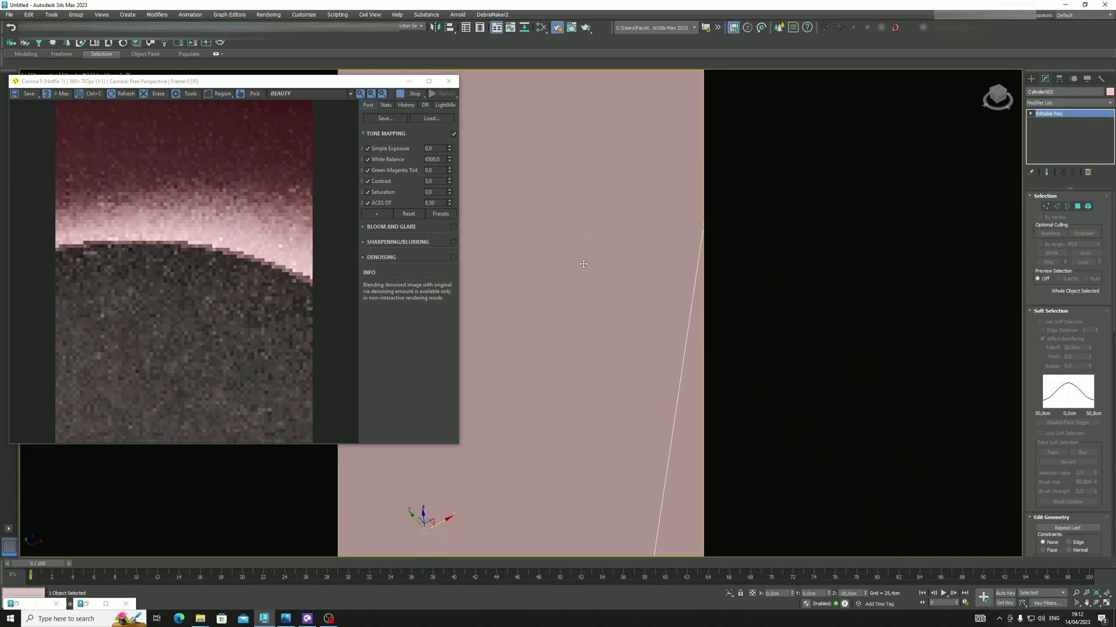
scroll(567, 294, down, 4)
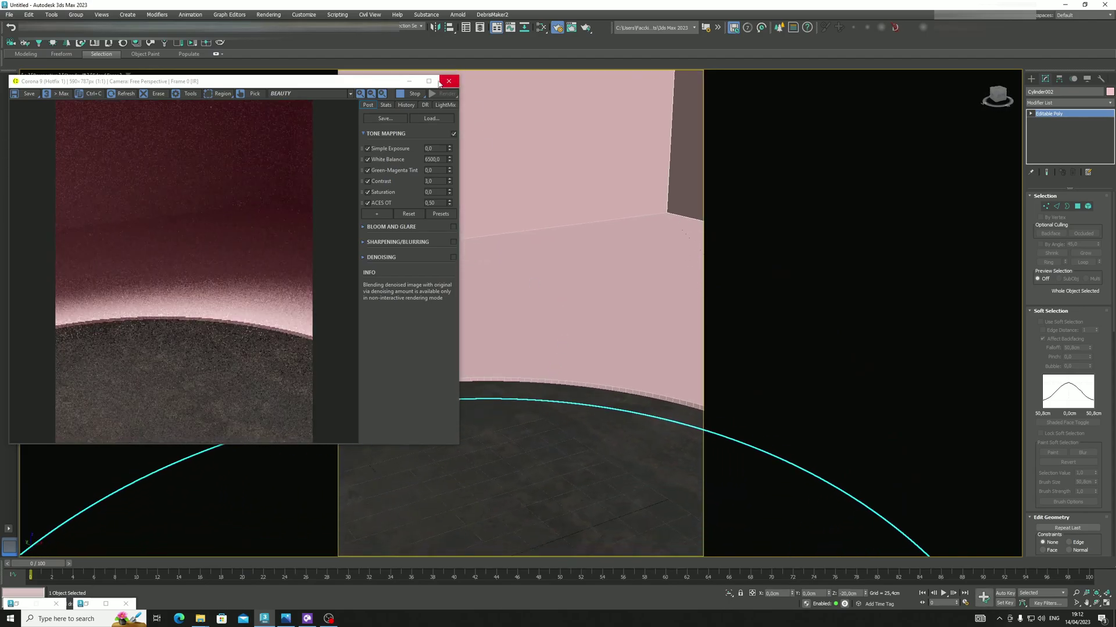
scroll(585, 277, down, 6)
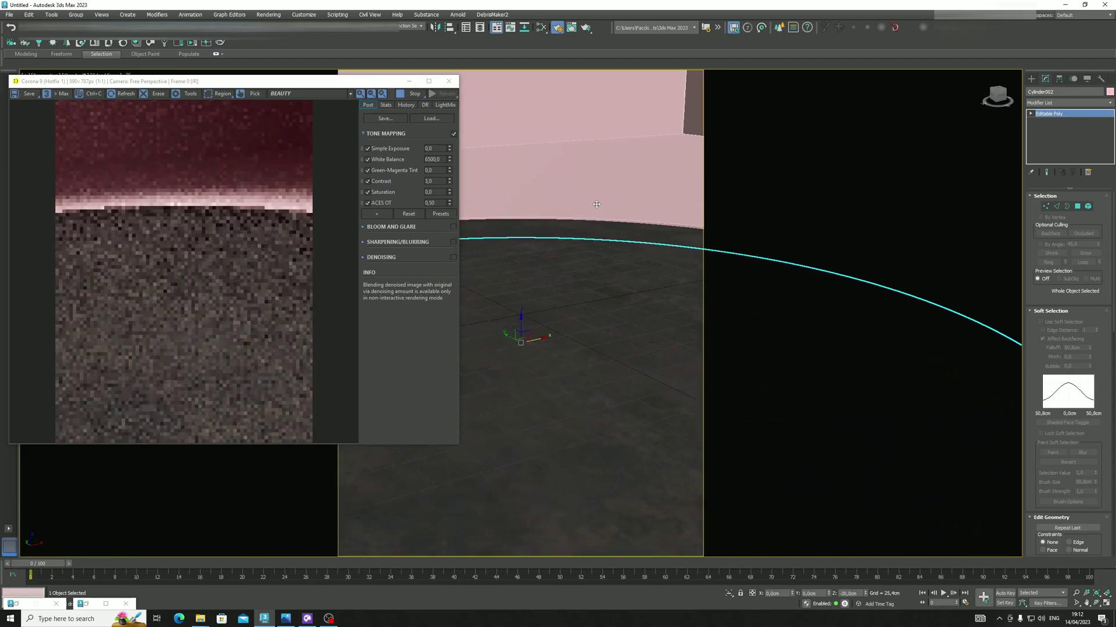
scroll(523, 249, down, 5)
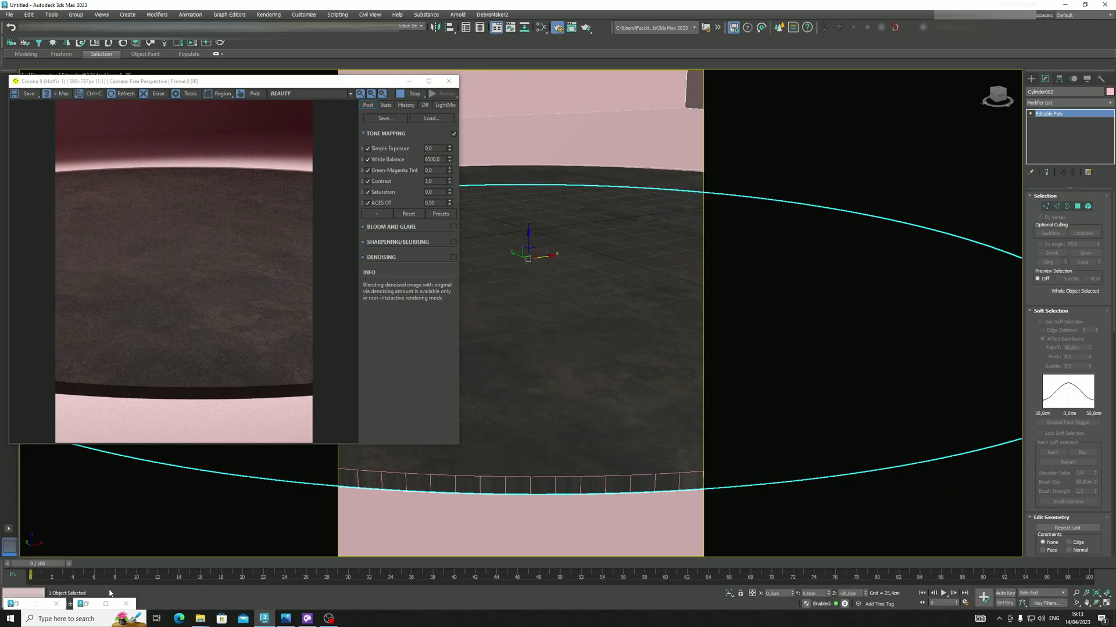
key(c)
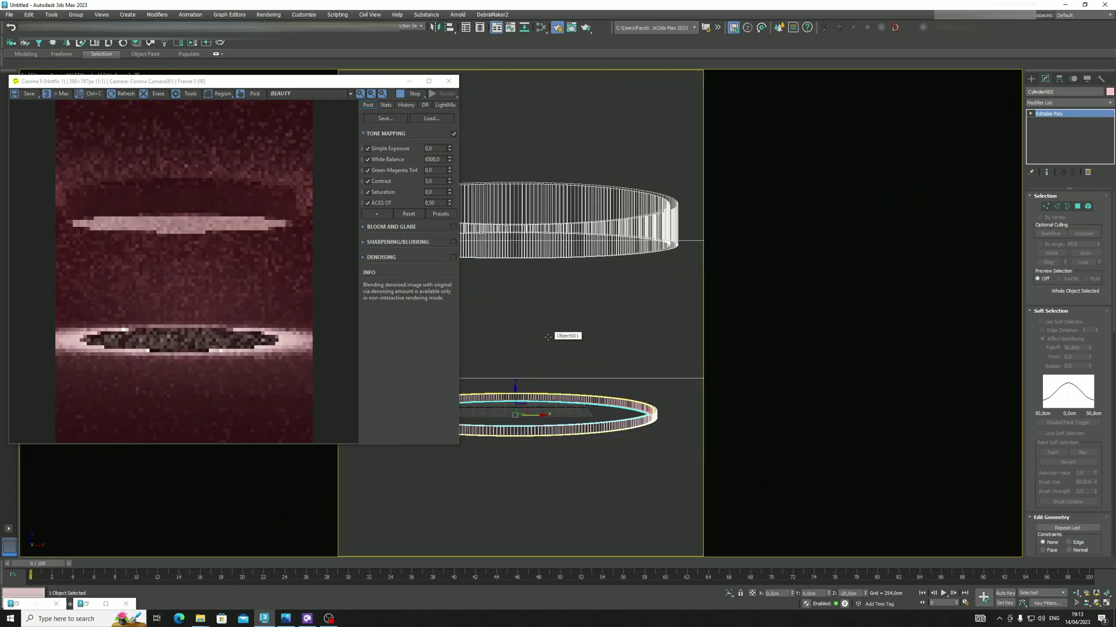
- Add a new CoronaPhysicalMtl node, Material #29, below Material #28's tree
click(88, 605)
scroll(610, 261, down, 3)
middle_drag(598, 426, 546, 278)
right_click(556, 289)
mouse_move(584, 290)
mouse_move(662, 314)
click(724, 310)
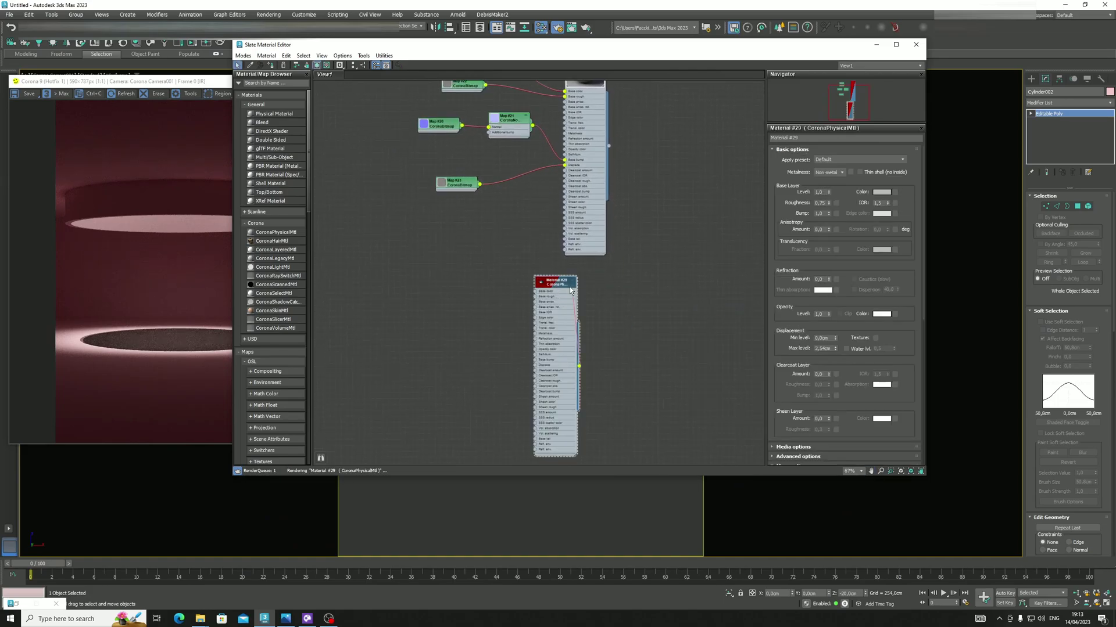
mouse_move(572, 291)
mouse_down()
mouse_move(610, 294)
mouse_move(582, 283)
mouse_up()
click(521, 275)
- Weld all of the cylinder's vertices with a 0,001cm threshold
click(191, 210)
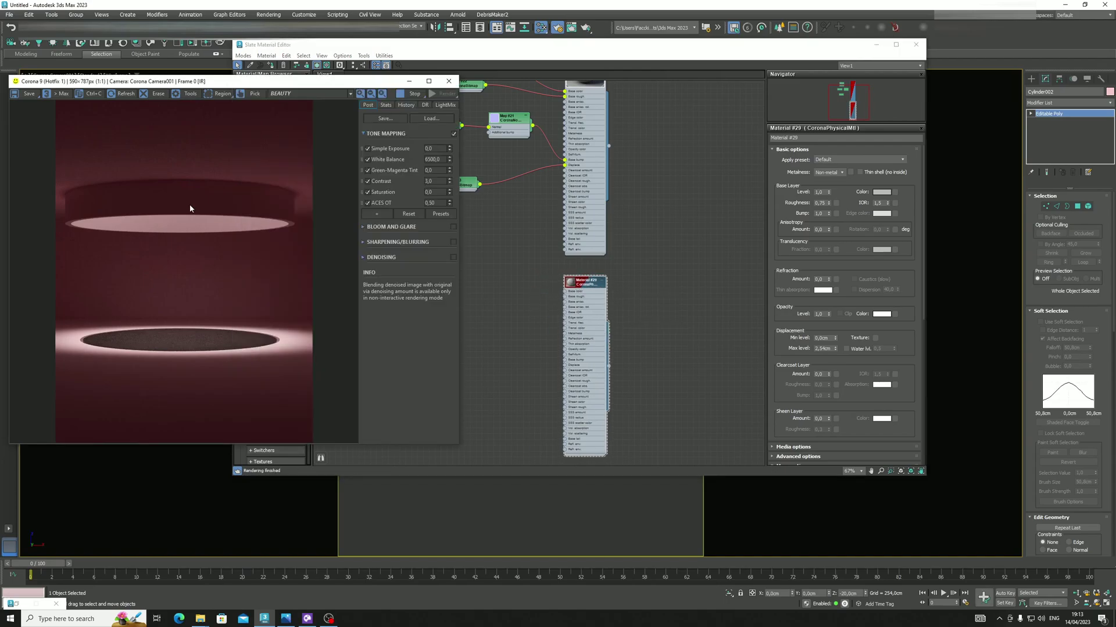
click(876, 44)
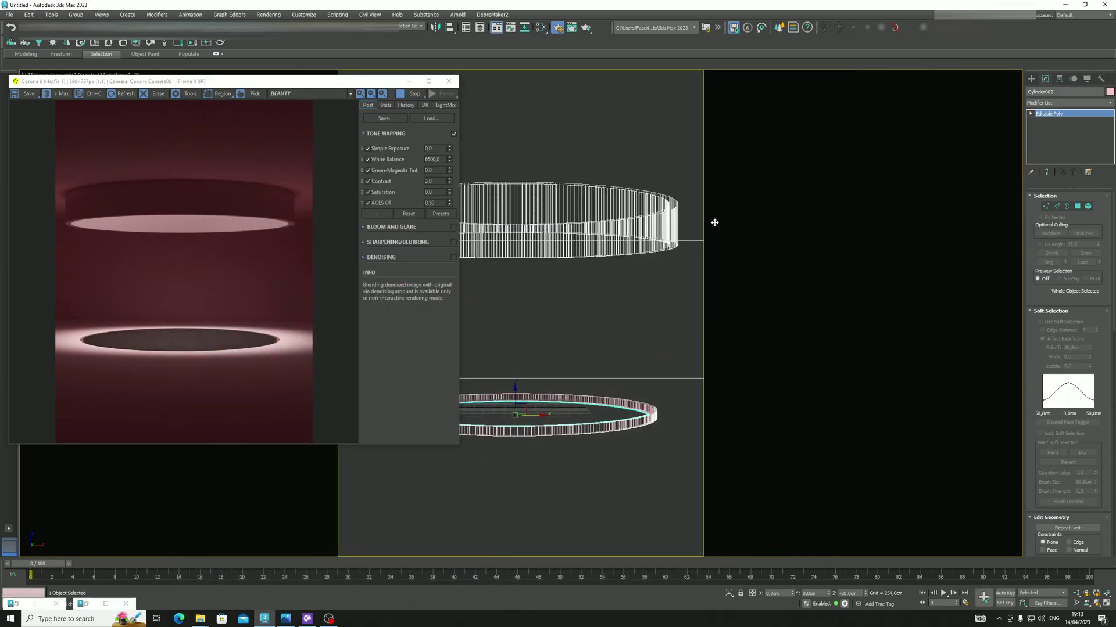
click(1045, 207)
key(ctrl+a)
right_click(659, 262)
click(643, 304)
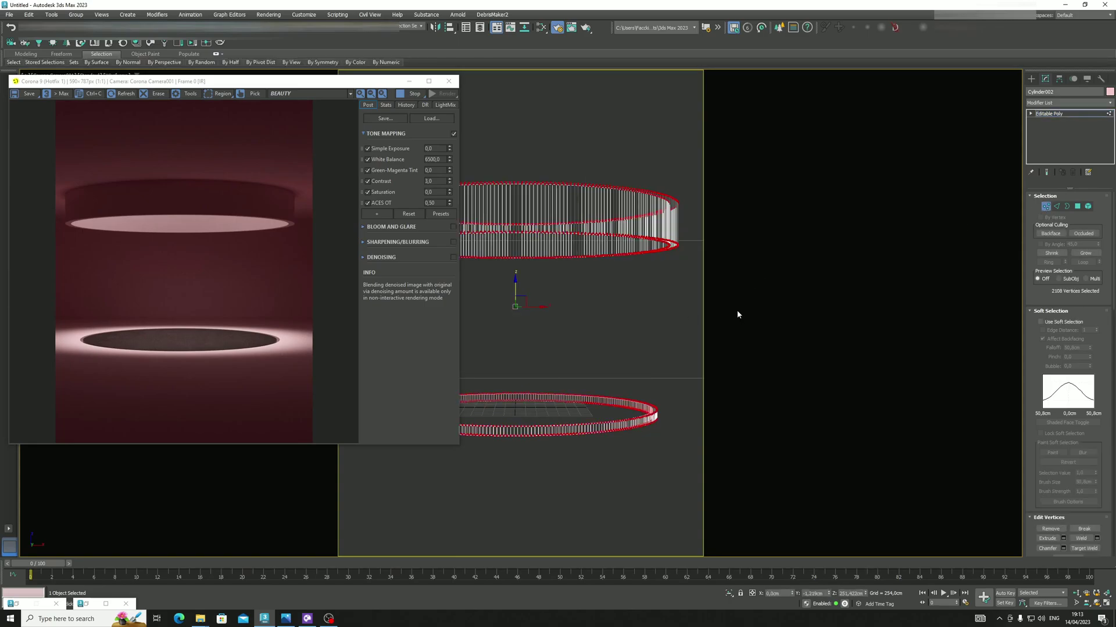
right_click(595, 309)
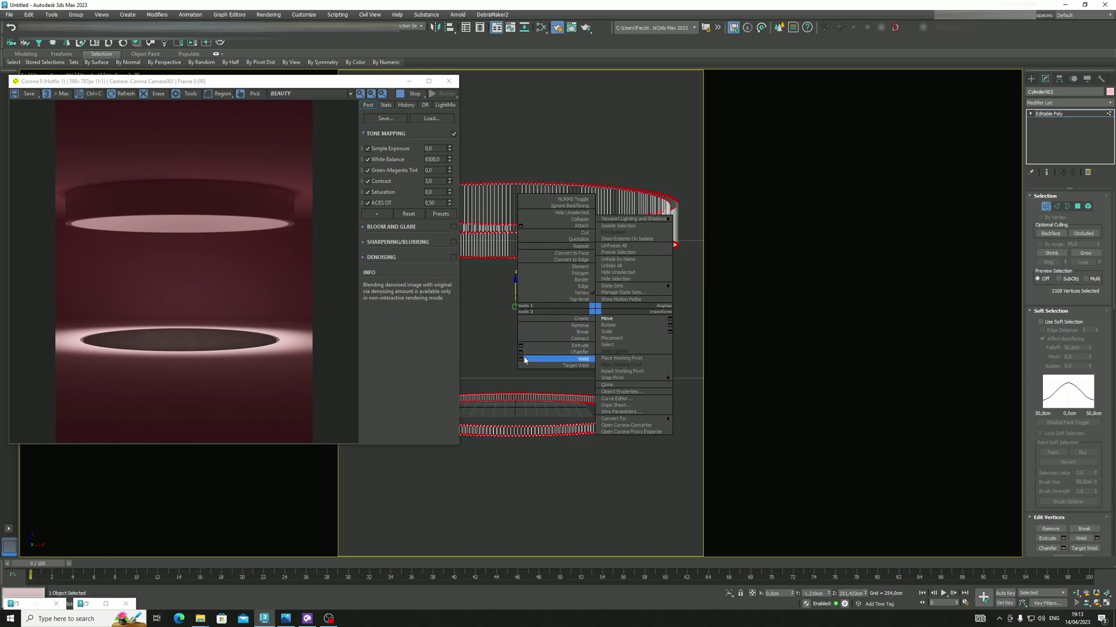
click(521, 359)
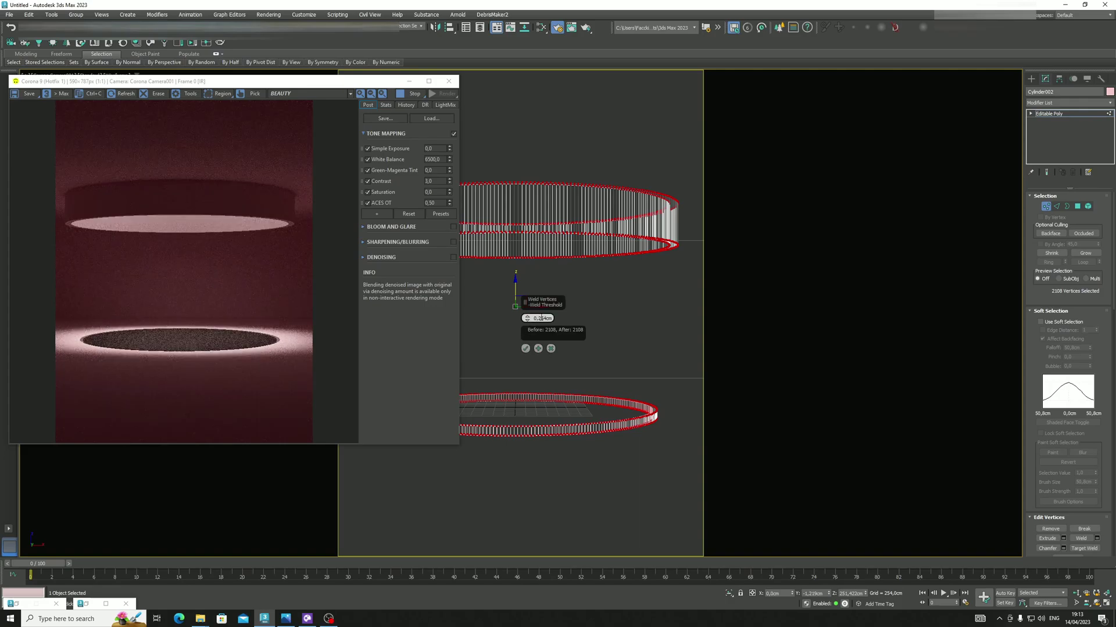
text(001)
click(525, 349)
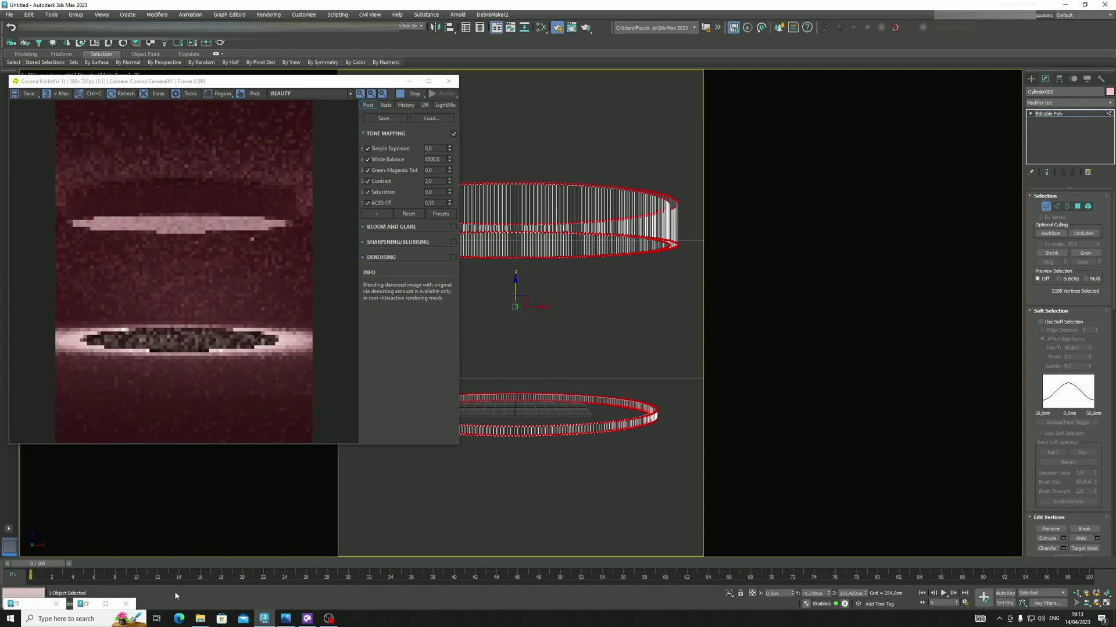
- Add a UVW Map modifier on top of the cylinder's Editable Poly
click(95, 607)
click(1061, 113)
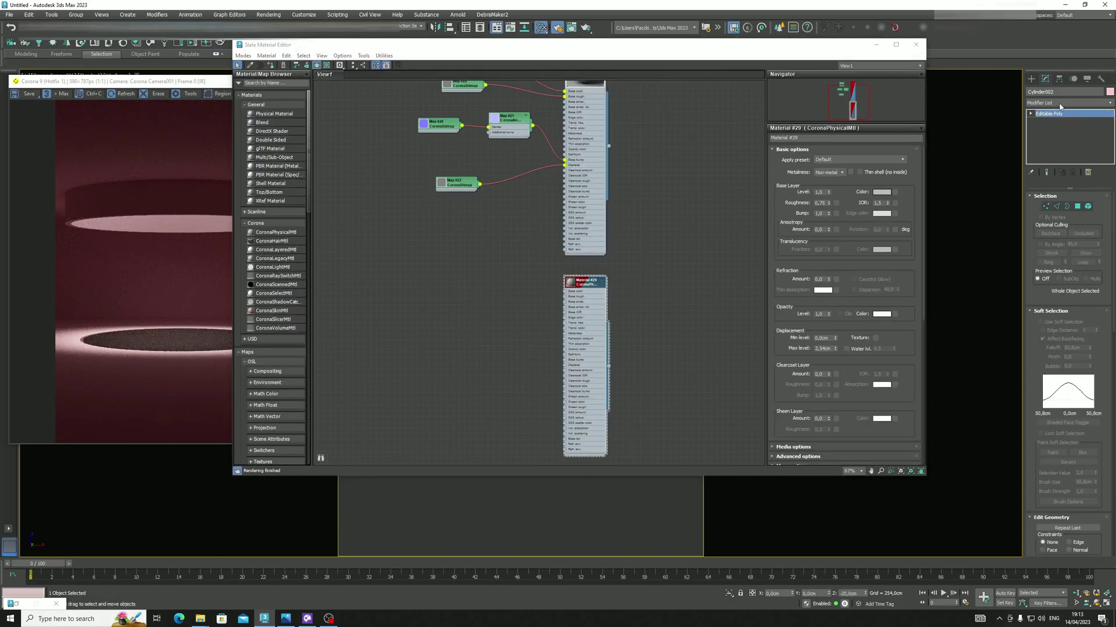
click(1061, 104)
text(uvw)
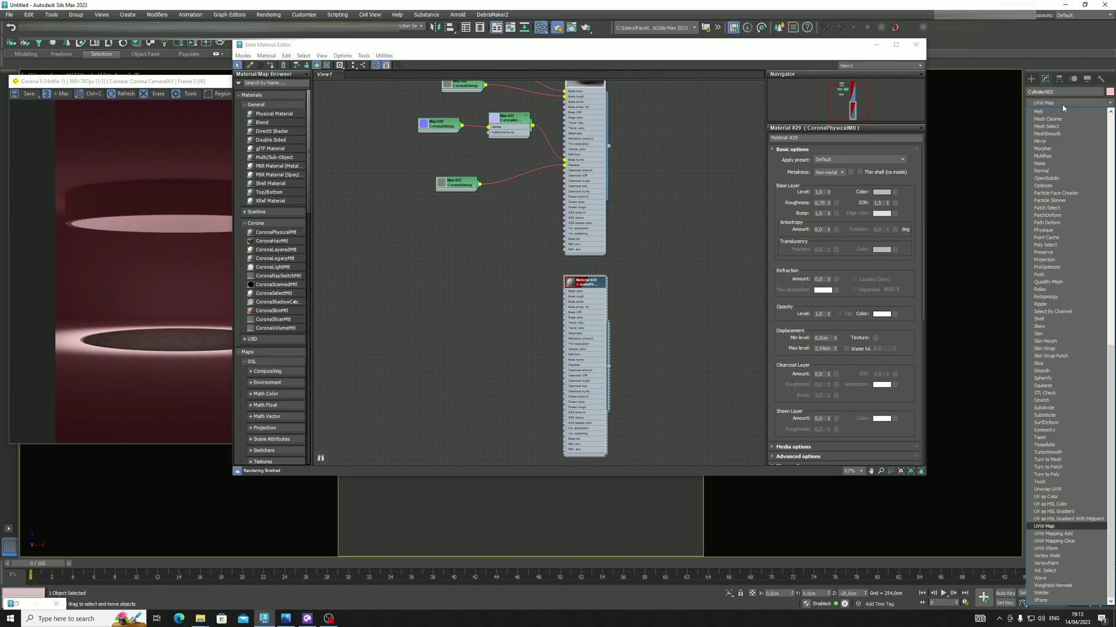
key(Return)
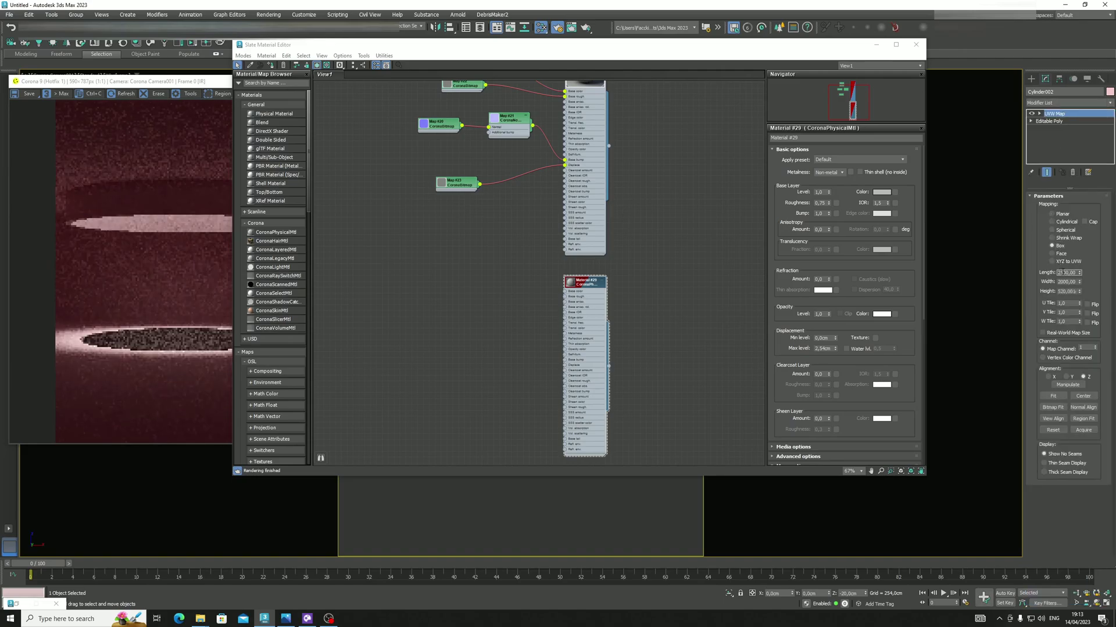
- Set the UVW Map box length, width and height to 1000 cm
double_click(1063, 272)
text(100)
key(Tab)
text(100)
key(Return)
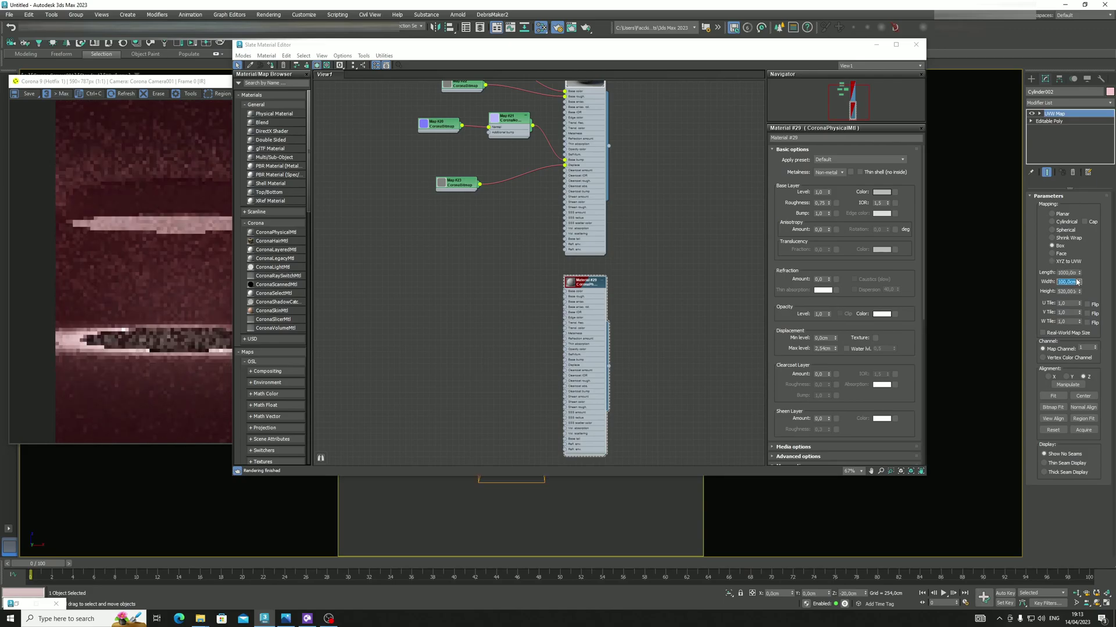
text(1000)
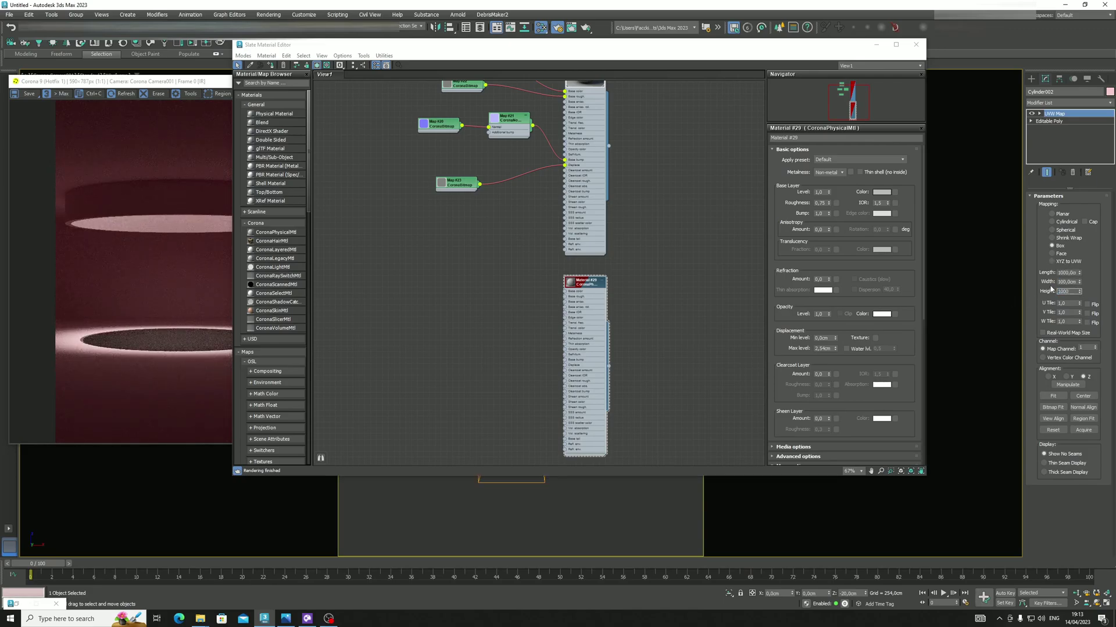
double_click(1066, 282)
text(1000,0cm)
key(Return)
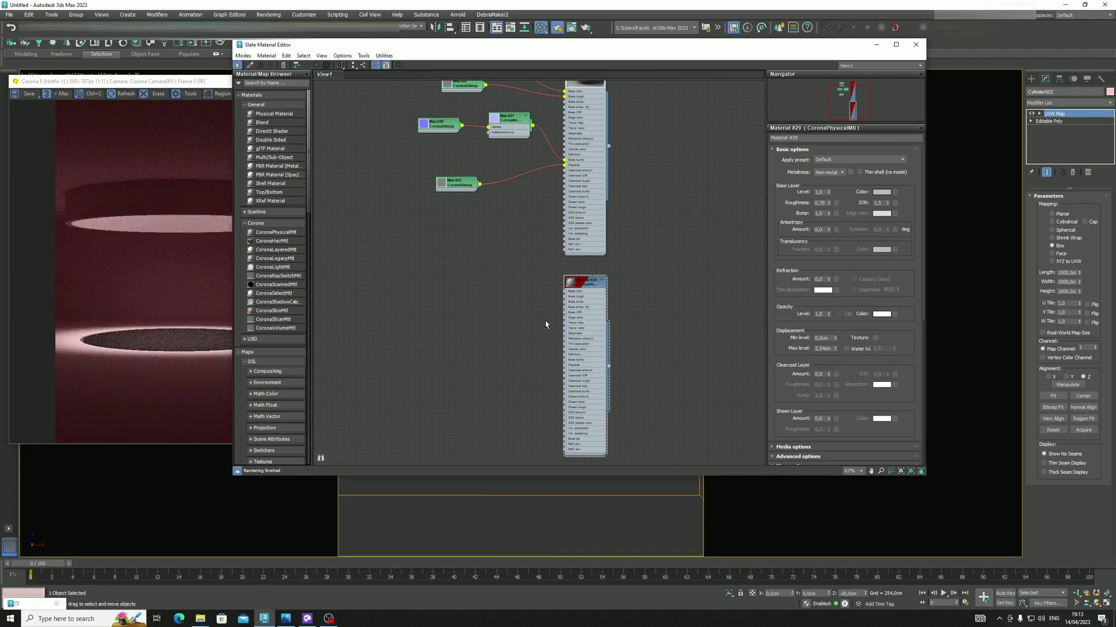
middle_drag(545, 322, 589, 271)
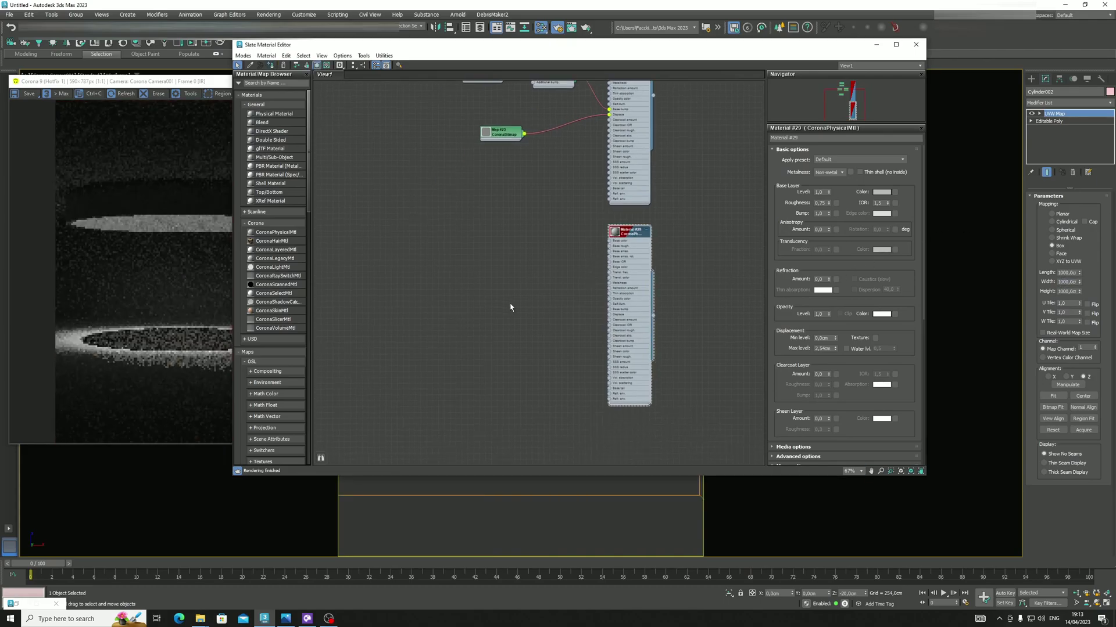
drag(495, 47, 715, 59)
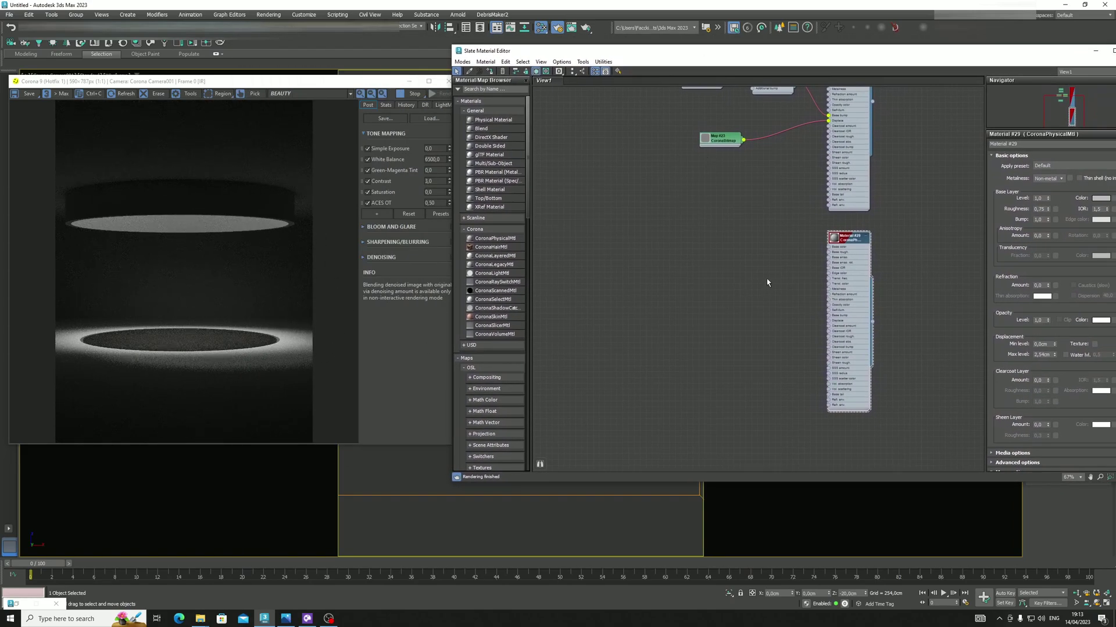
scroll(768, 279, up, 2)
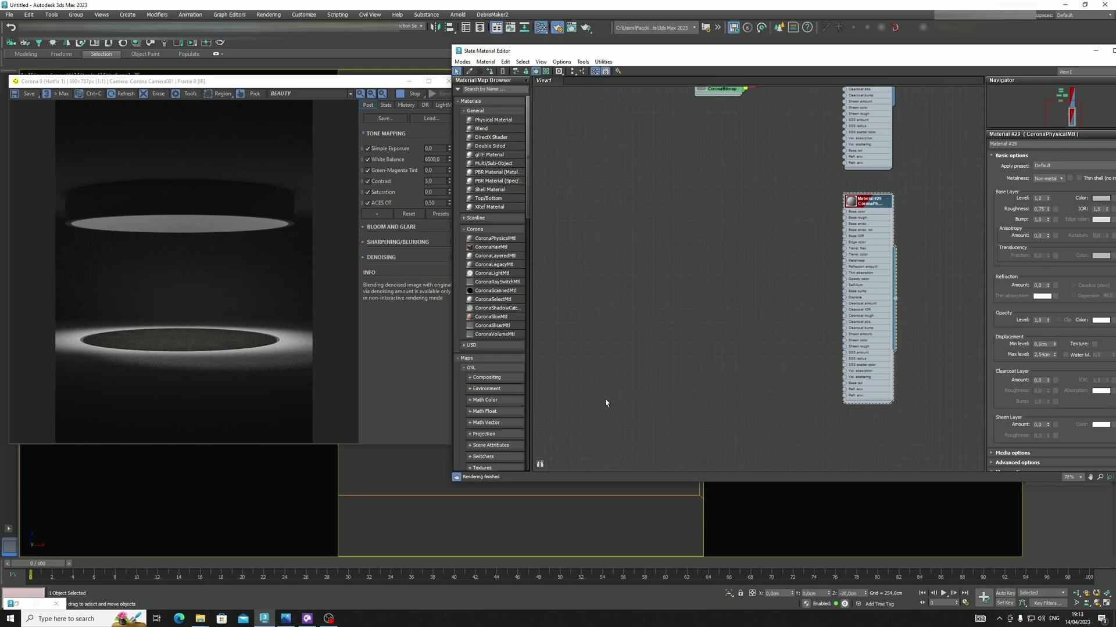
- Wire a CoronaBitmap of PlasterVenetianFinish001_DISP_8K into Material #29's Base color
right_click(710, 229)
mouse_move(732, 243)
mouse_move(816, 262)
click(878, 271)
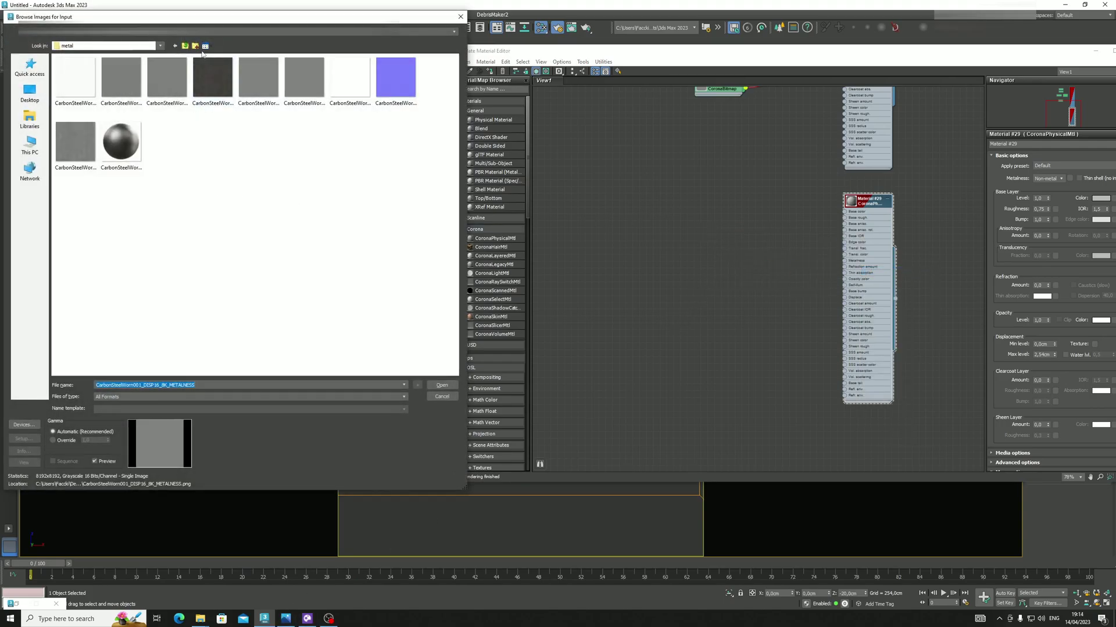
click(185, 46)
double_click(94, 85)
click(167, 78)
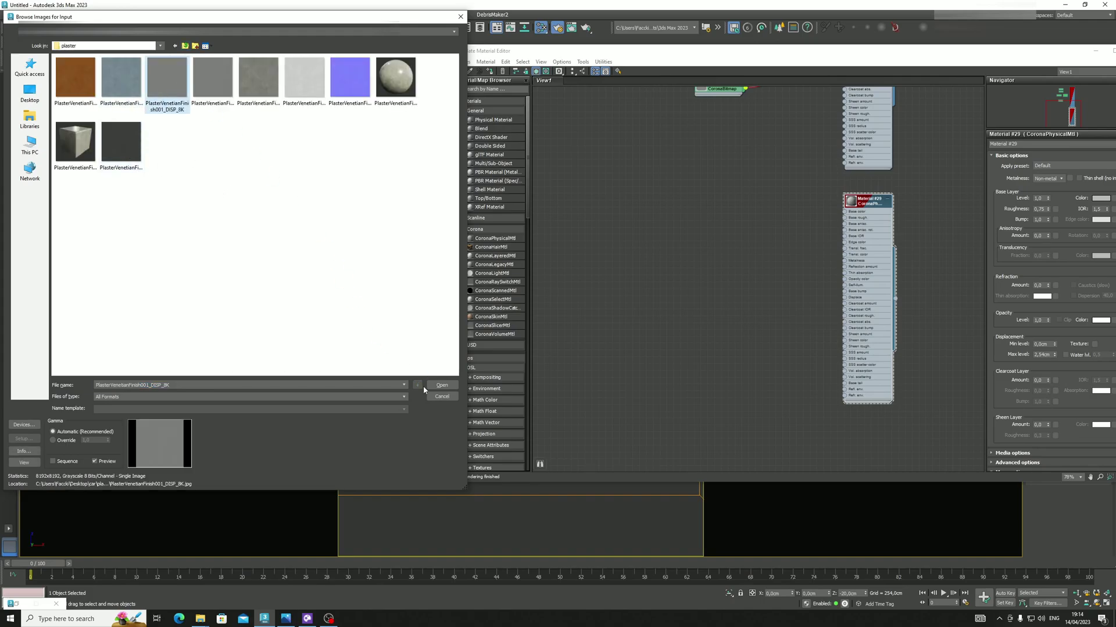
click(443, 386)
drag(738, 231, 845, 211)
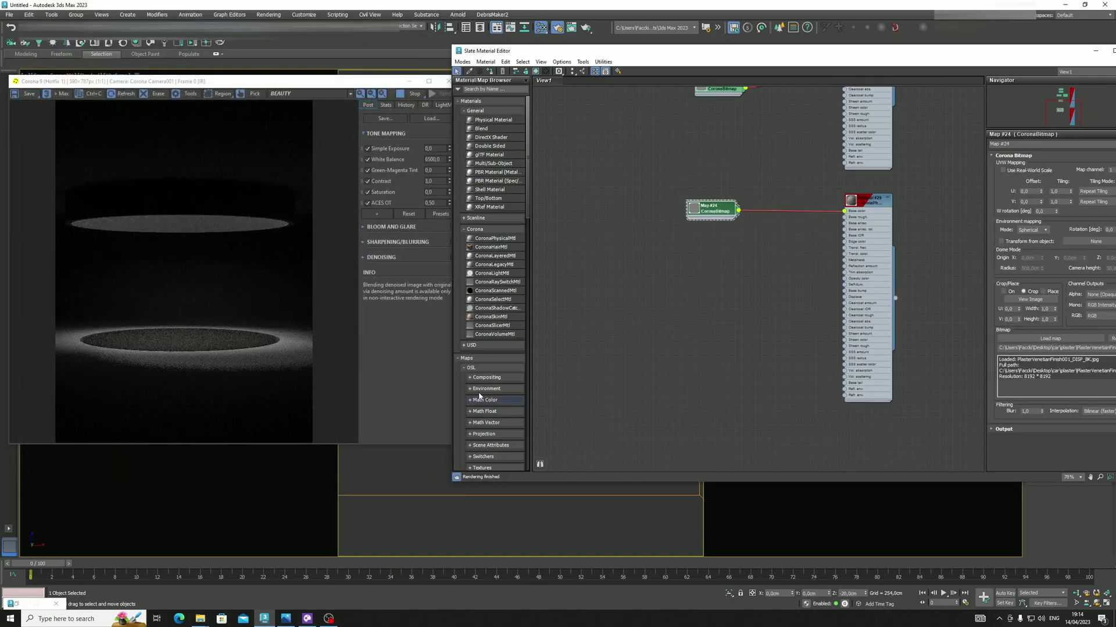
- Set the render window's simple exposure to 0,5
click(439, 203)
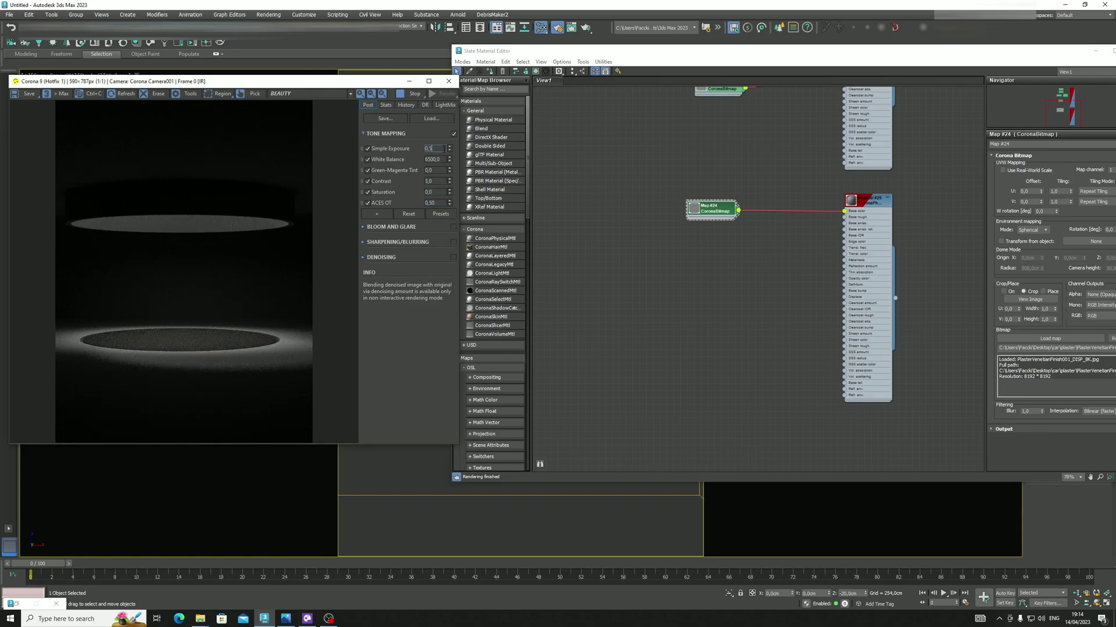
text(0,5)
key(Return)
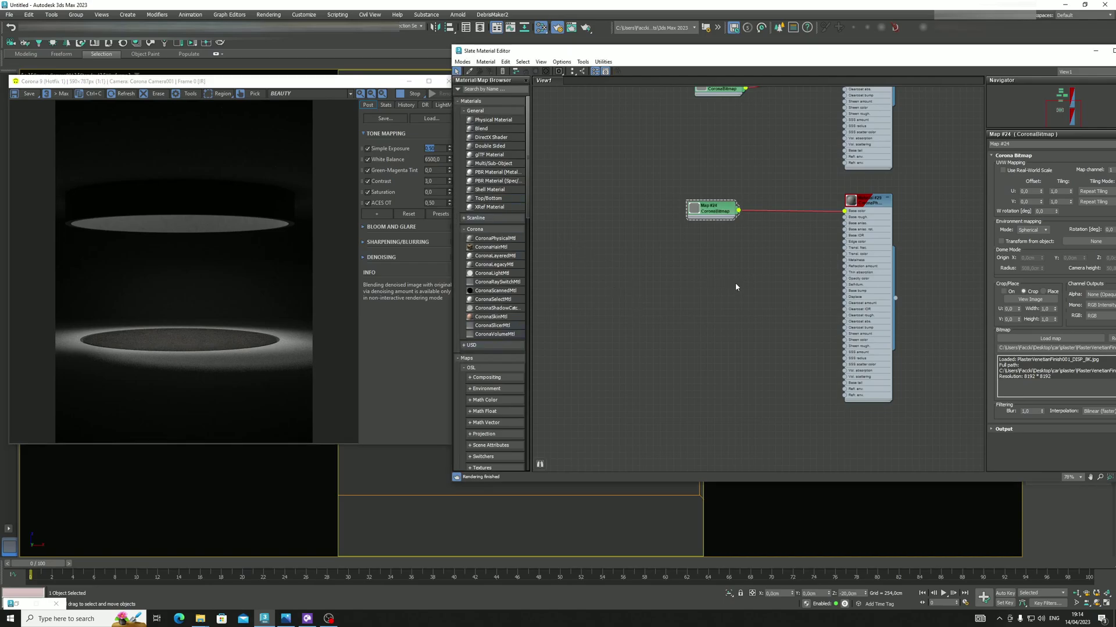
- Wire a second PlasterVenetianFinish001_DISP_8K CoronaBitmap, Map #25, into Material #29's Displace
right_click(682, 290)
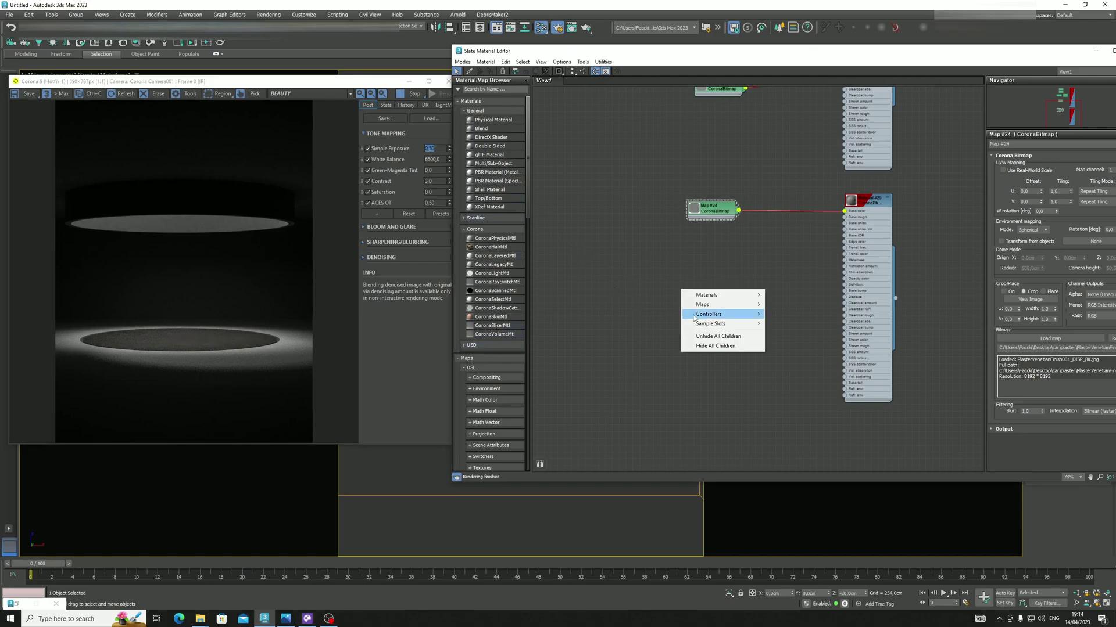
click(641, 331)
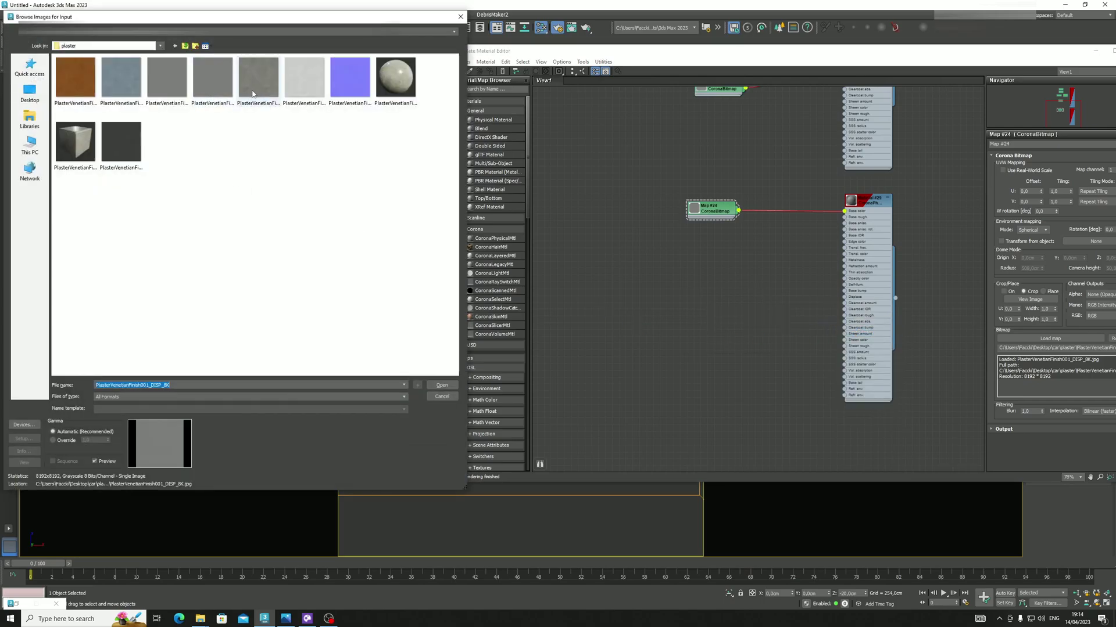
click(252, 93)
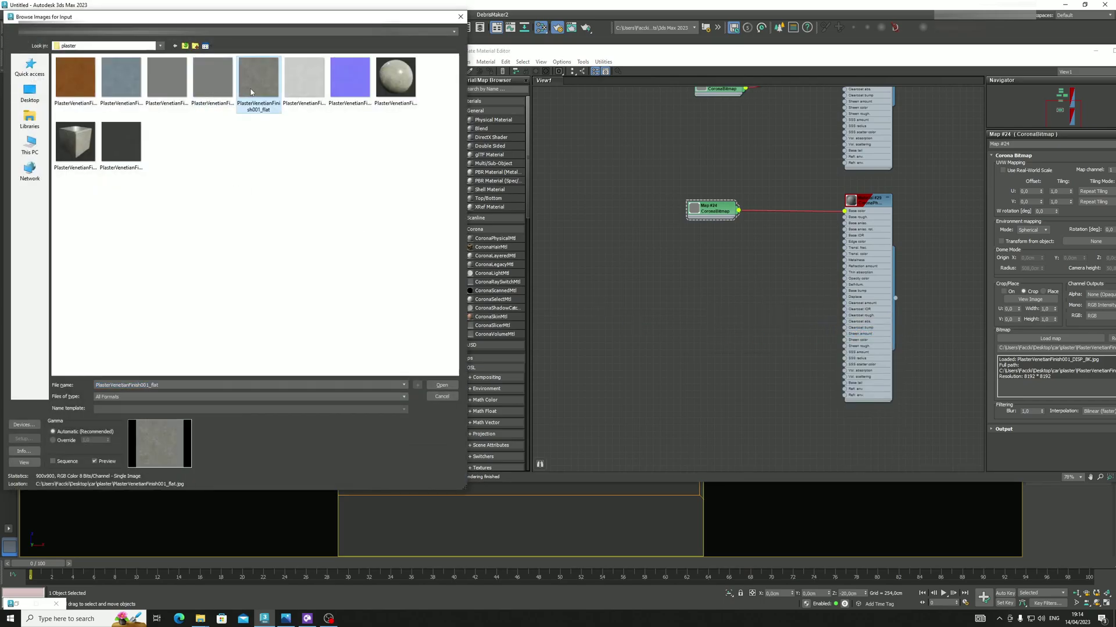
click(179, 95)
click(441, 385)
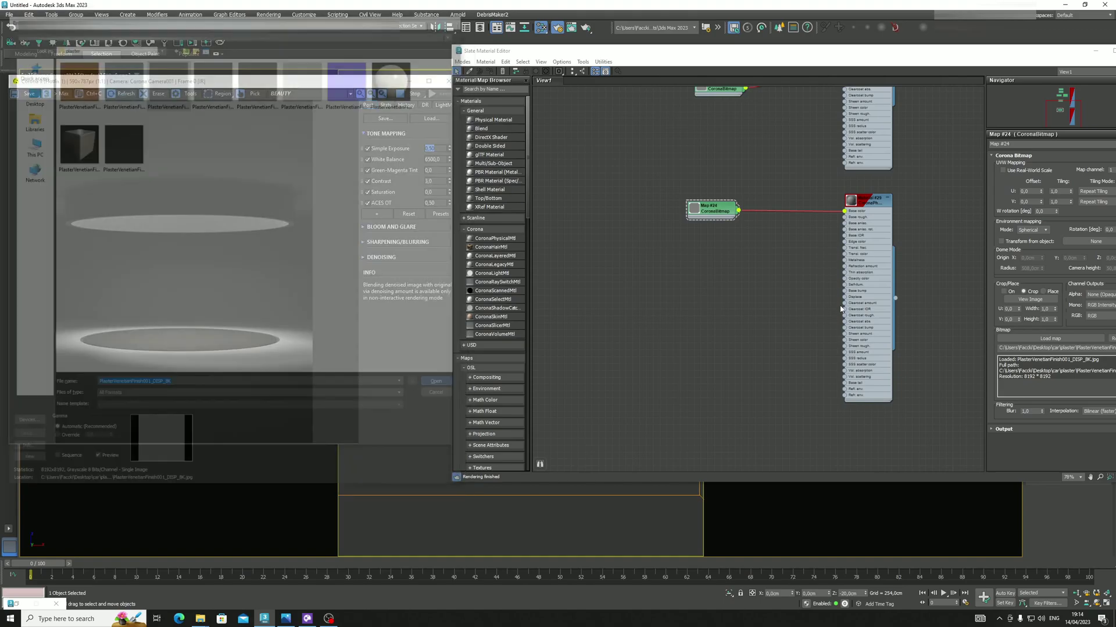
scroll(790, 300, up, 2)
drag(674, 290, 852, 297)
drag(639, 285, 683, 338)
- Add a CoronaNormal map wired to Material #29's Base bump, with gamma correction on its input
right_click(656, 254)
mouse_move(677, 265)
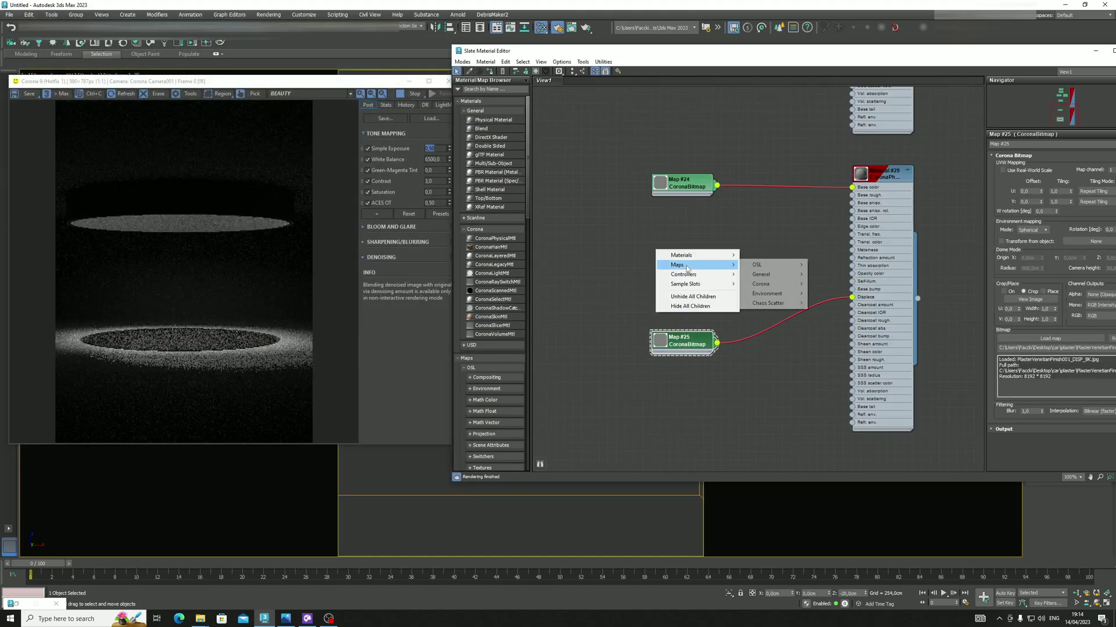
mouse_move(761, 284)
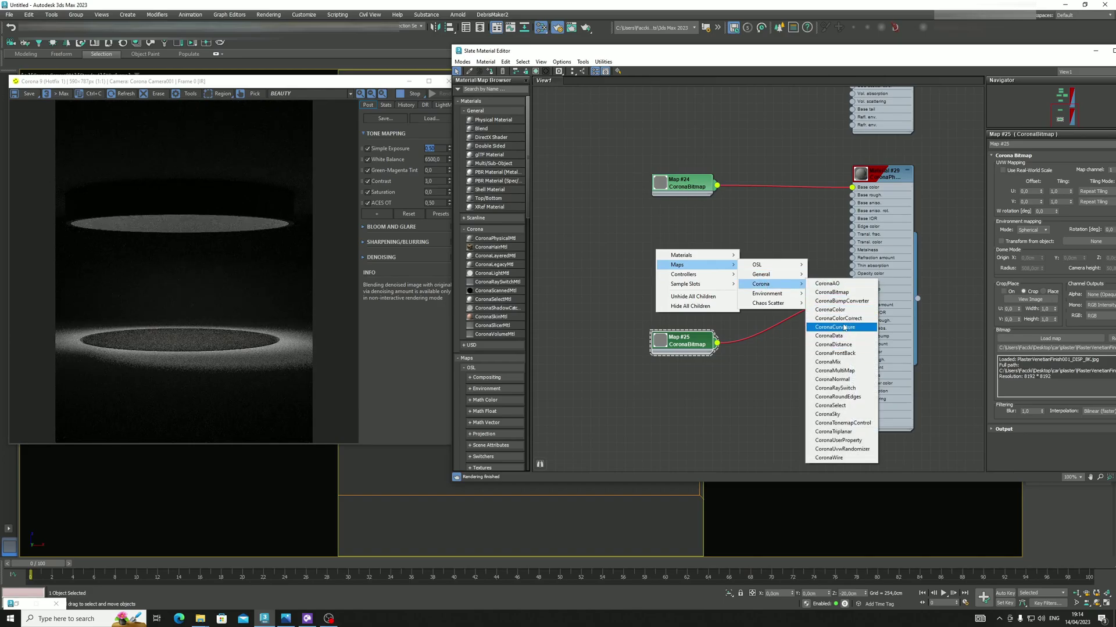
click(832, 379)
drag(676, 270, 730, 288)
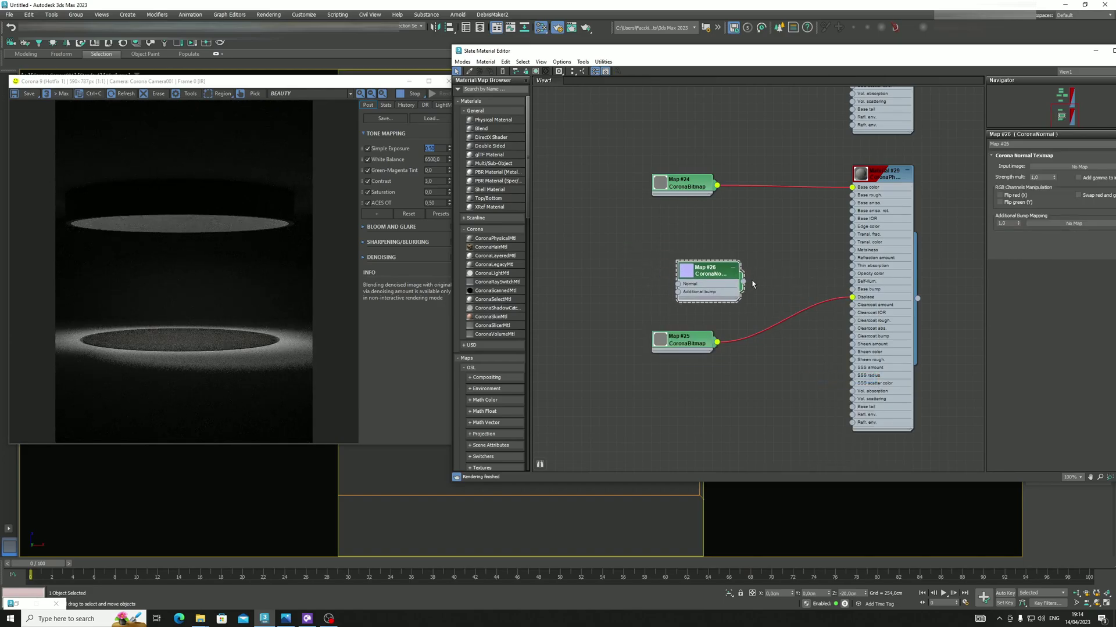
drag(835, 269, 852, 289)
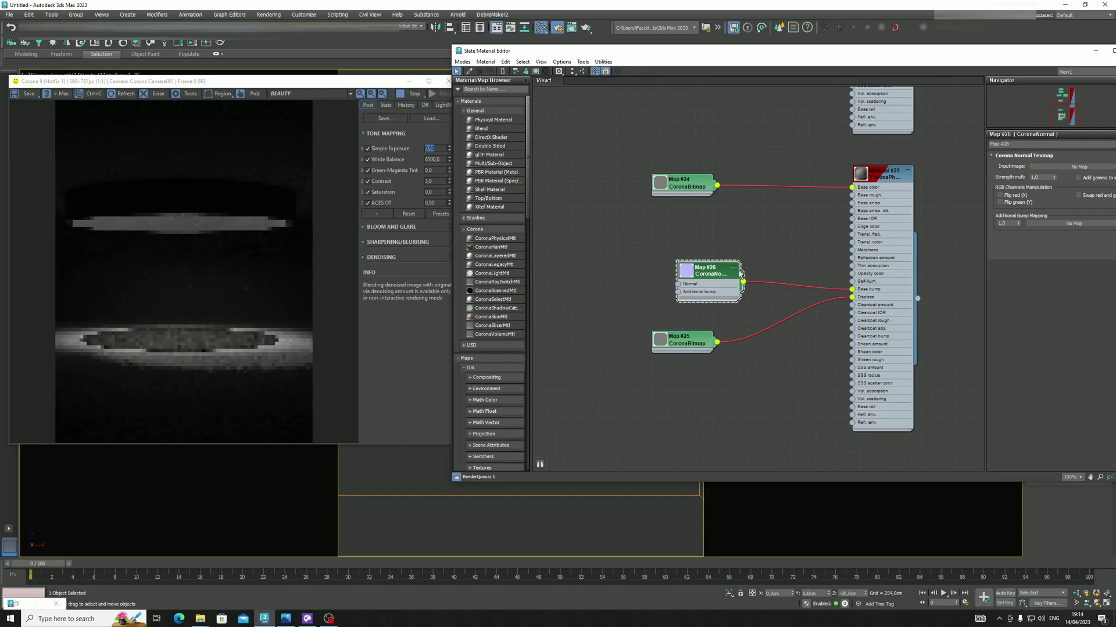
click(1079, 177)
- Feed a CoronaBitmap loaded with PlasterVenetianFinish001_NRM_8K into the CoronaNormal's Normal input
right_click(570, 285)
mouse_move(590, 297)
mouse_move(674, 317)
click(745, 324)
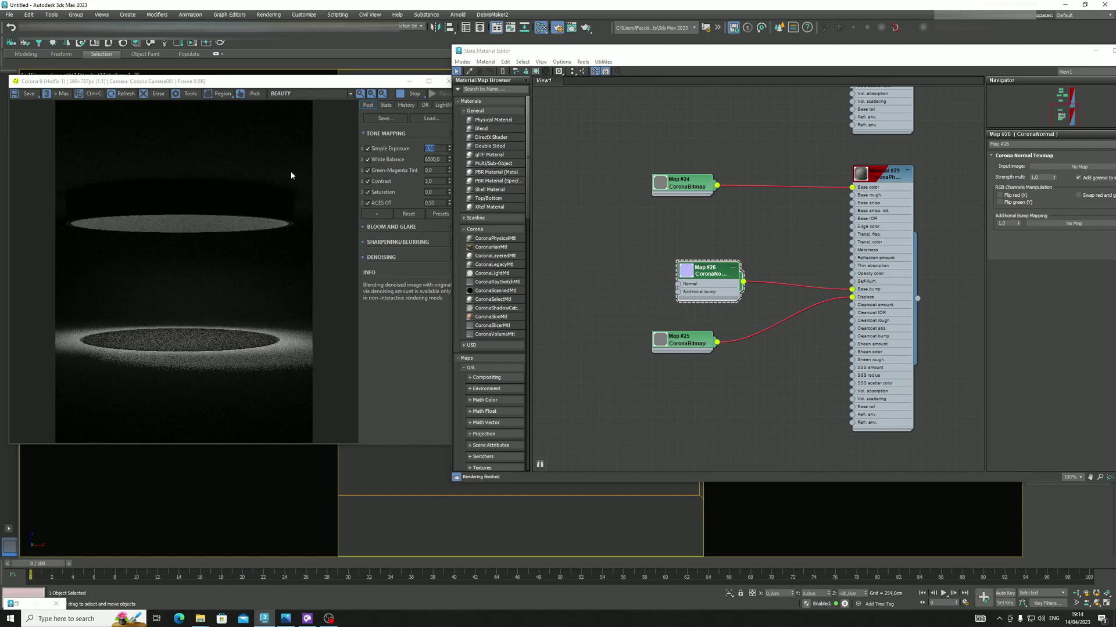
click(350, 78)
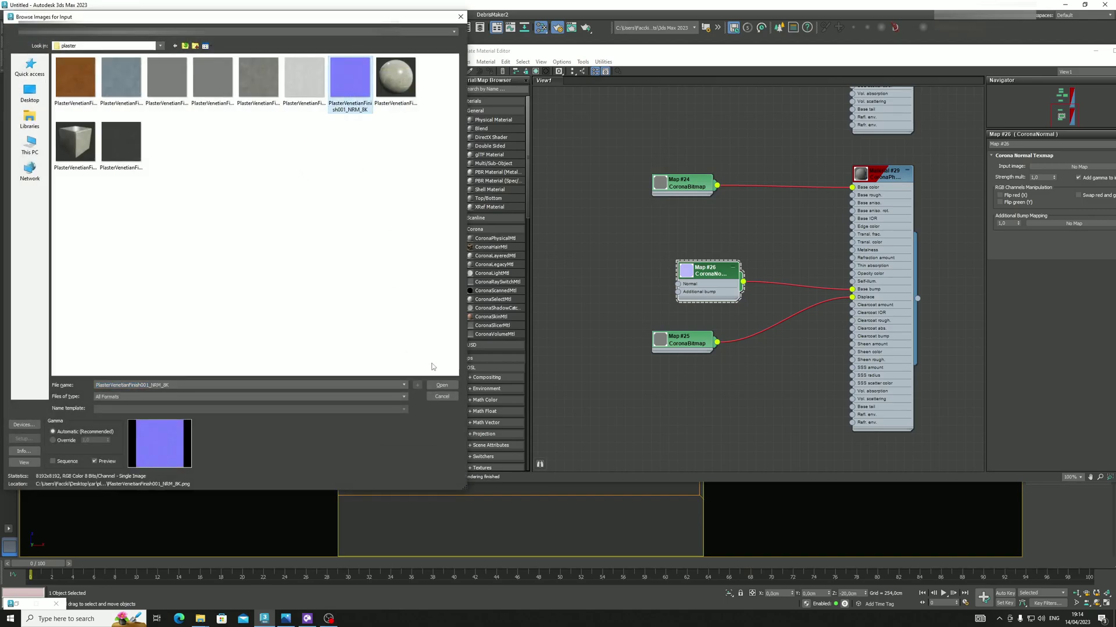
click(441, 385)
mouse_move(604, 281)
mouse_down()
mouse_move(678, 284)
mouse_move(612, 290)
mouse_up()
drag(700, 274, 699, 284)
right_click(652, 233)
click(827, 276)
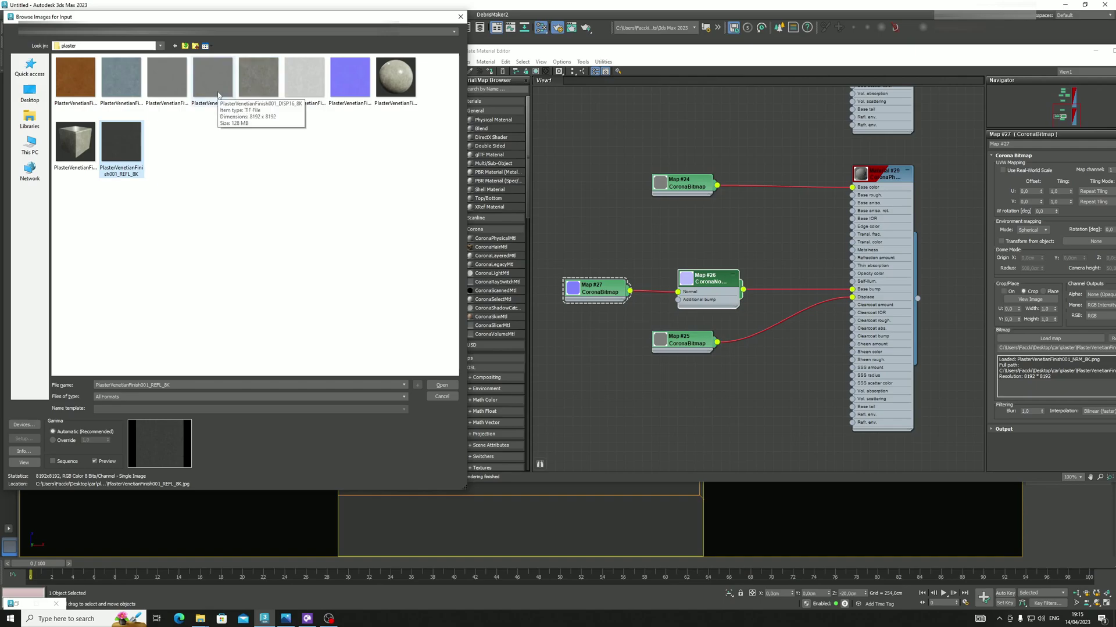
- Load PlasterVenetianFinish001_GLOSS_8K into the new bitmap and wire it to Base rough
click(306, 80)
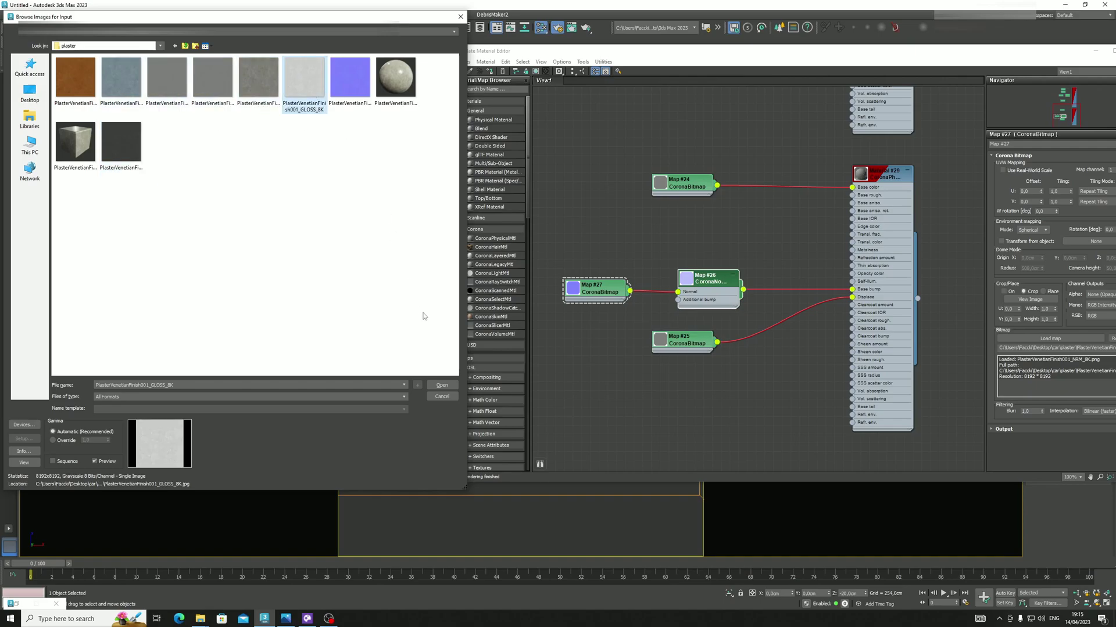
click(439, 385)
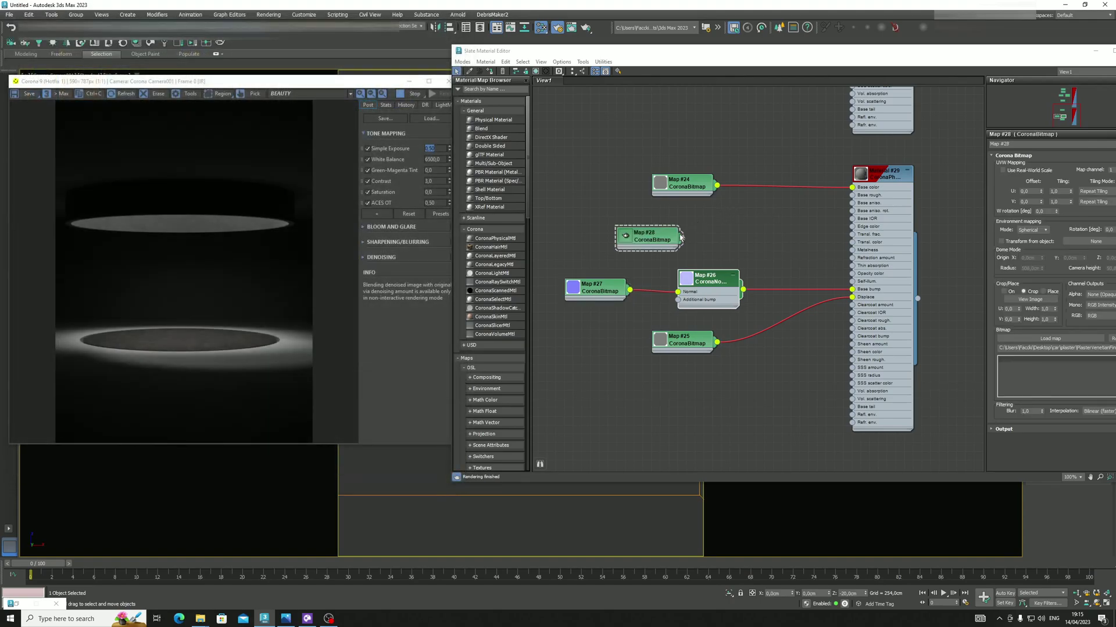
drag(682, 238, 852, 195)
drag(627, 252, 670, 236)
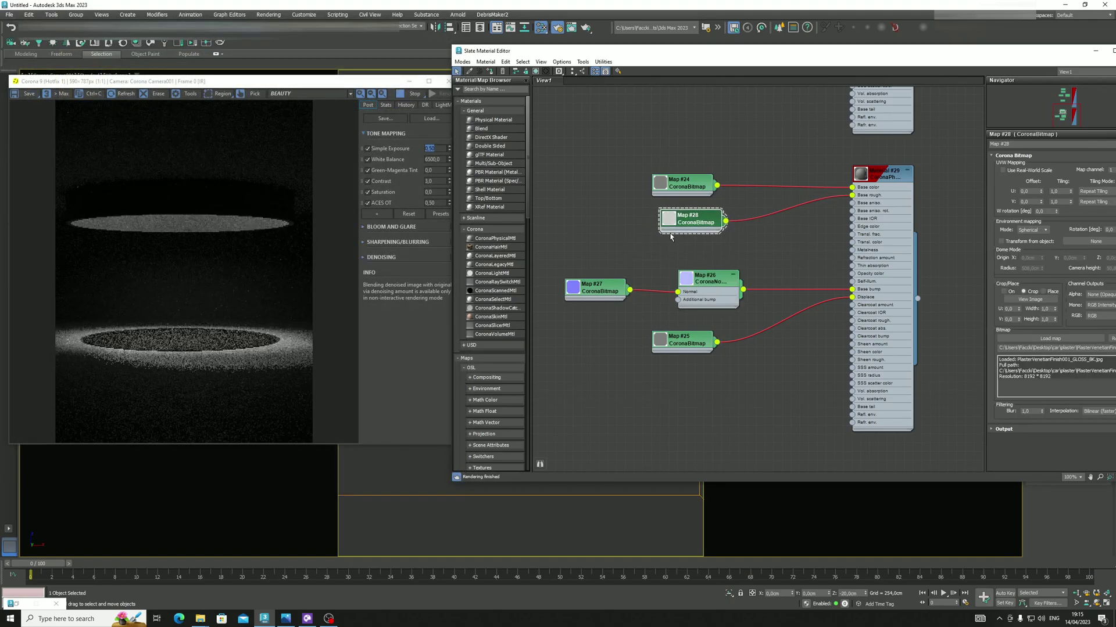
- Enlarge the frame buffer and draw a render region below the floor ring
click(216, 75)
drag(216, 76, 220, 0)
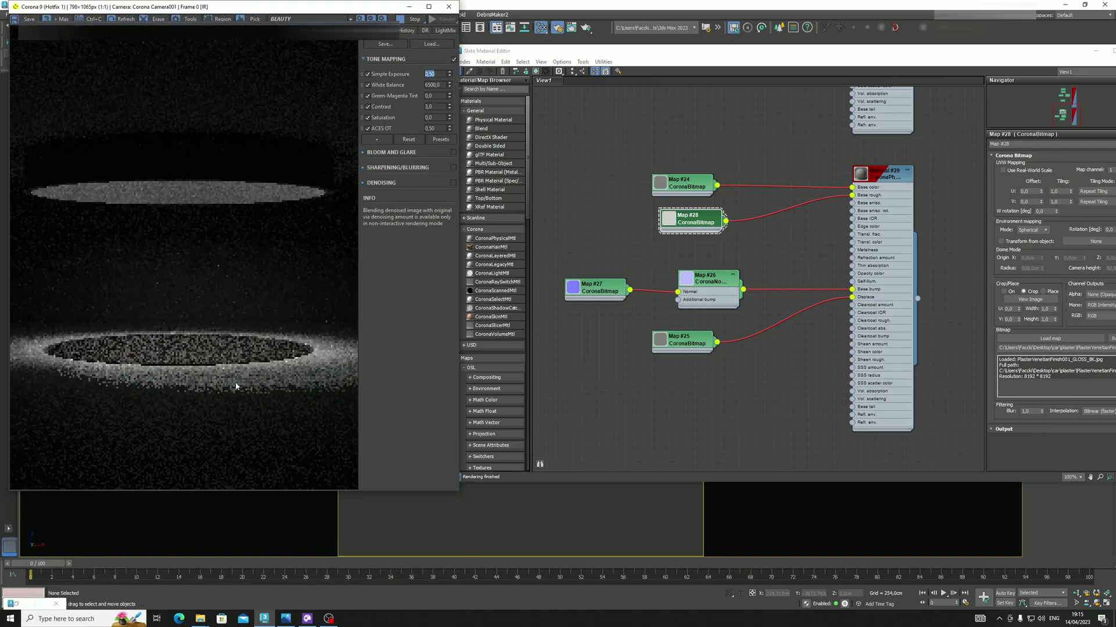
click(218, 19)
drag(236, 367, 109, 457)
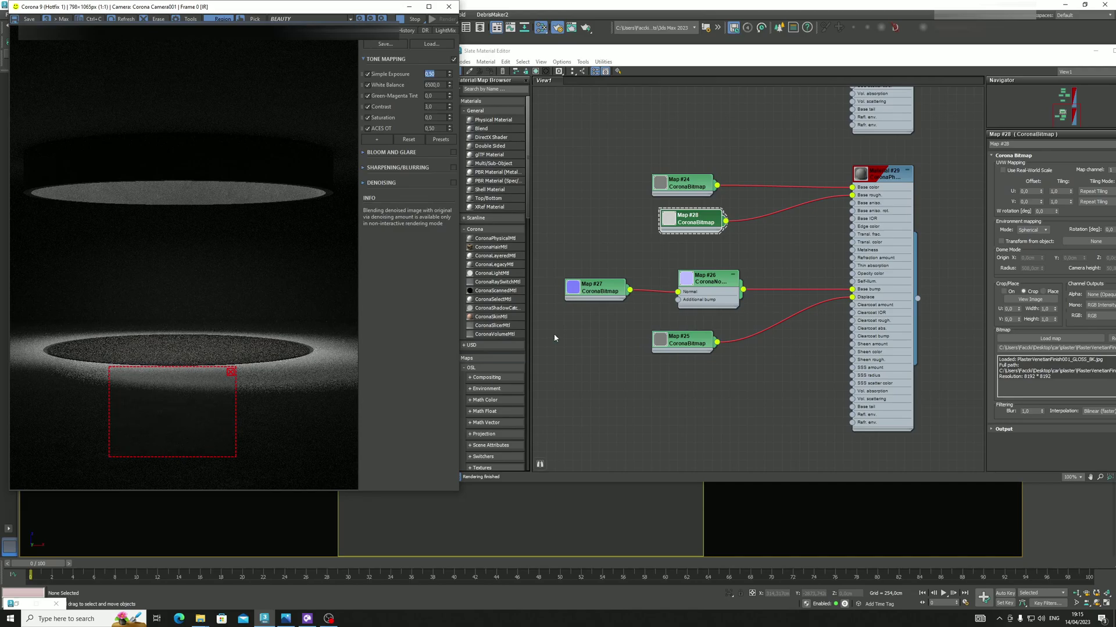
click(876, 180)
- Preview Material #29 on a large sphere and set its roughness to 0,5
scroll(869, 182, up, 3)
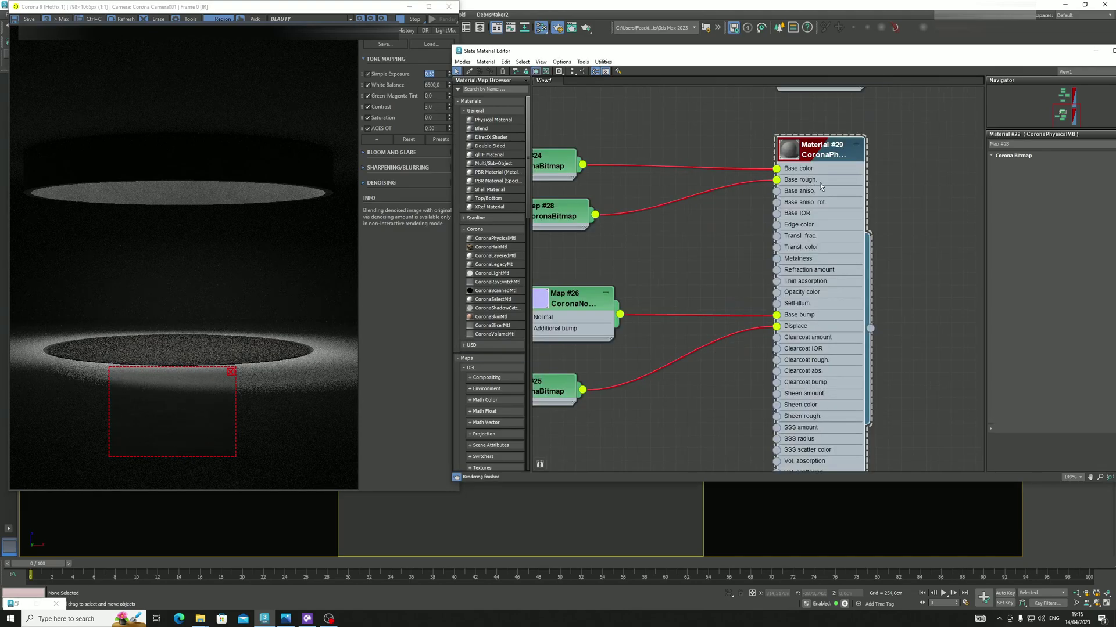
middle_drag(865, 182, 878, 179)
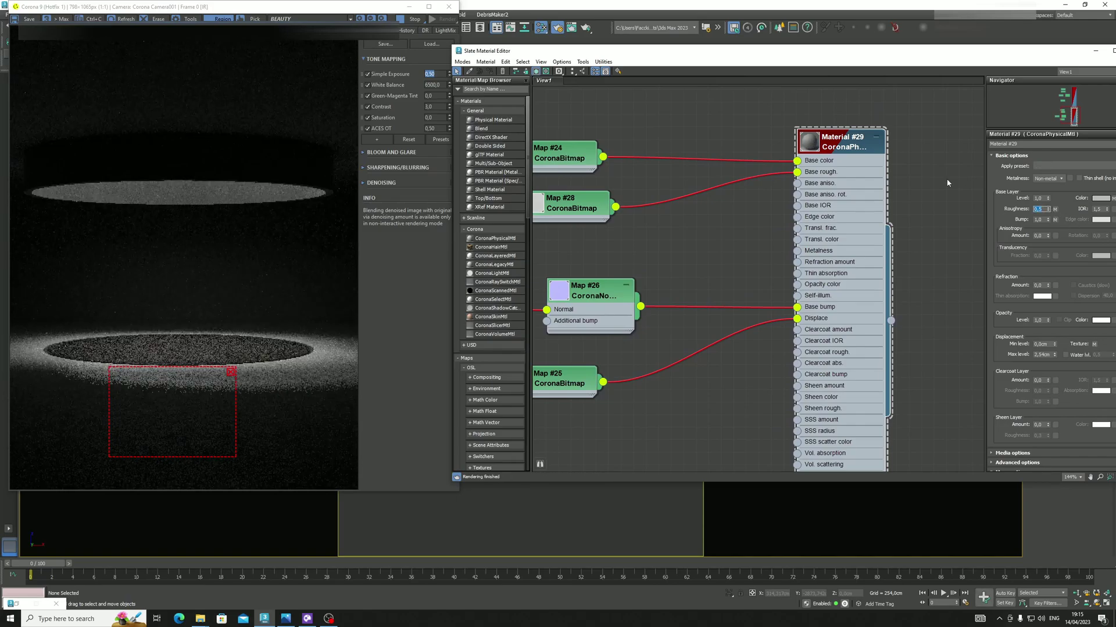
double_click(808, 144)
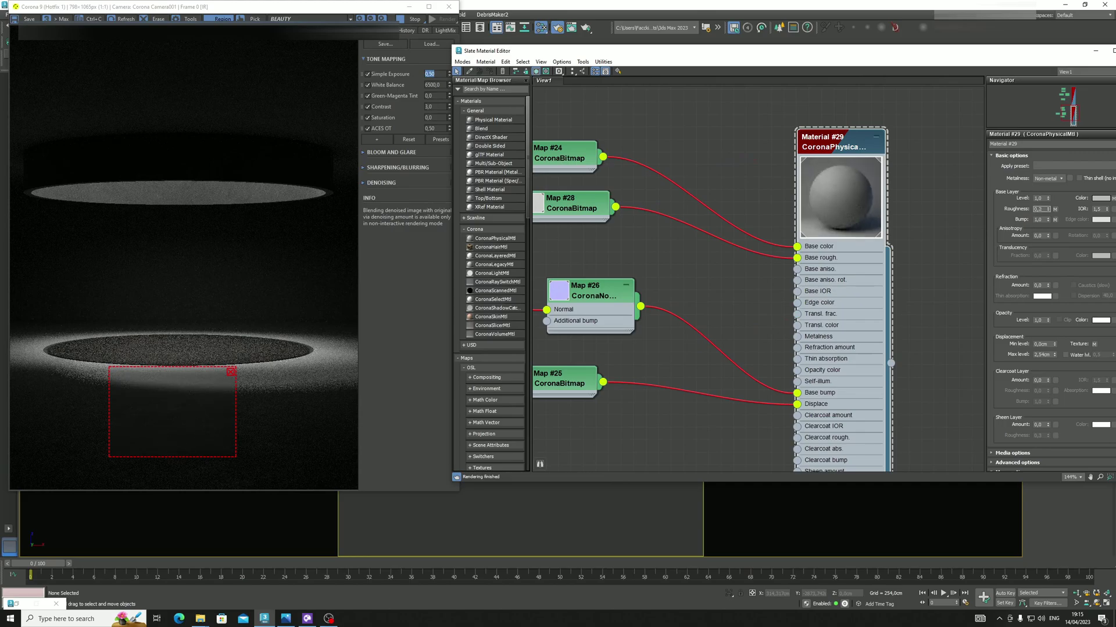
key(Return)
text(1)
key(Return)
text(0,5)
key(Return)
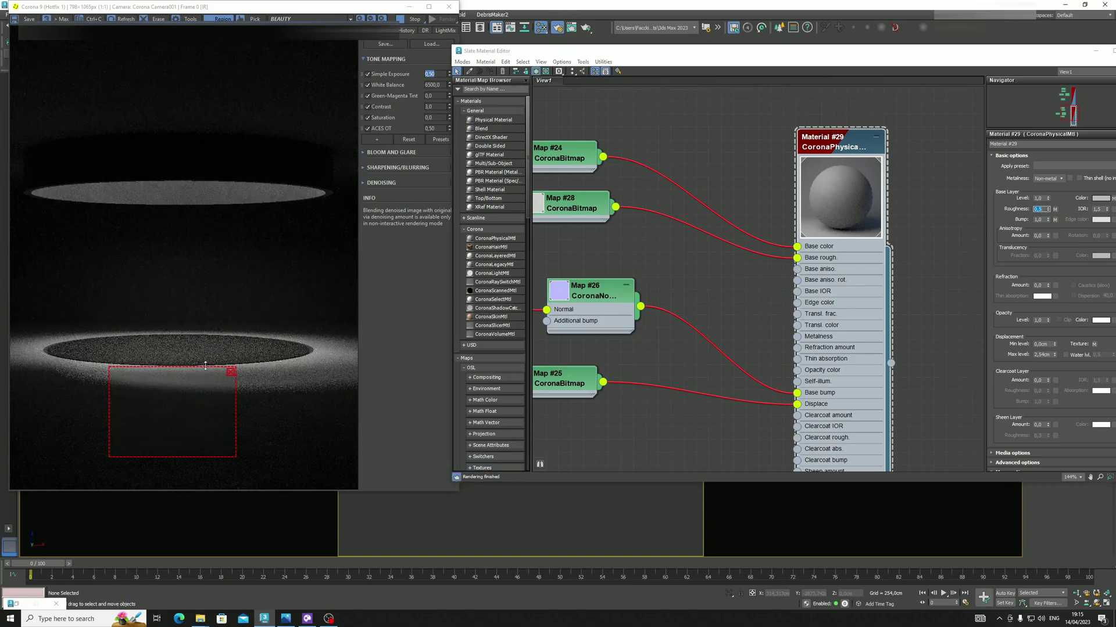
- Remove the render region and minimize the Slate Material Editor
drag(204, 368, 205, 331)
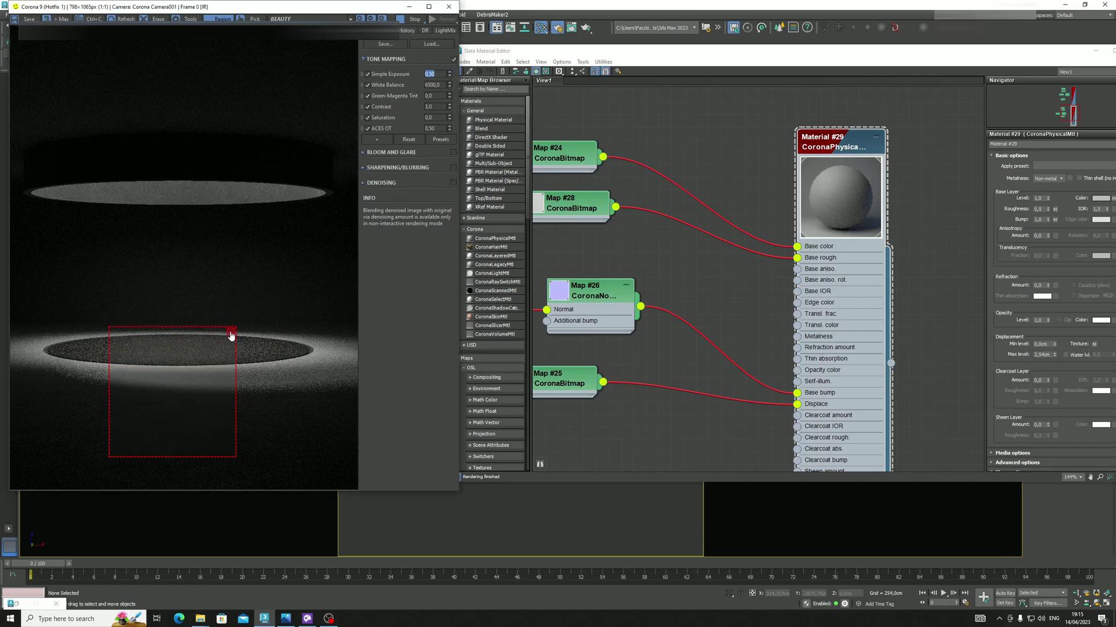
click(231, 335)
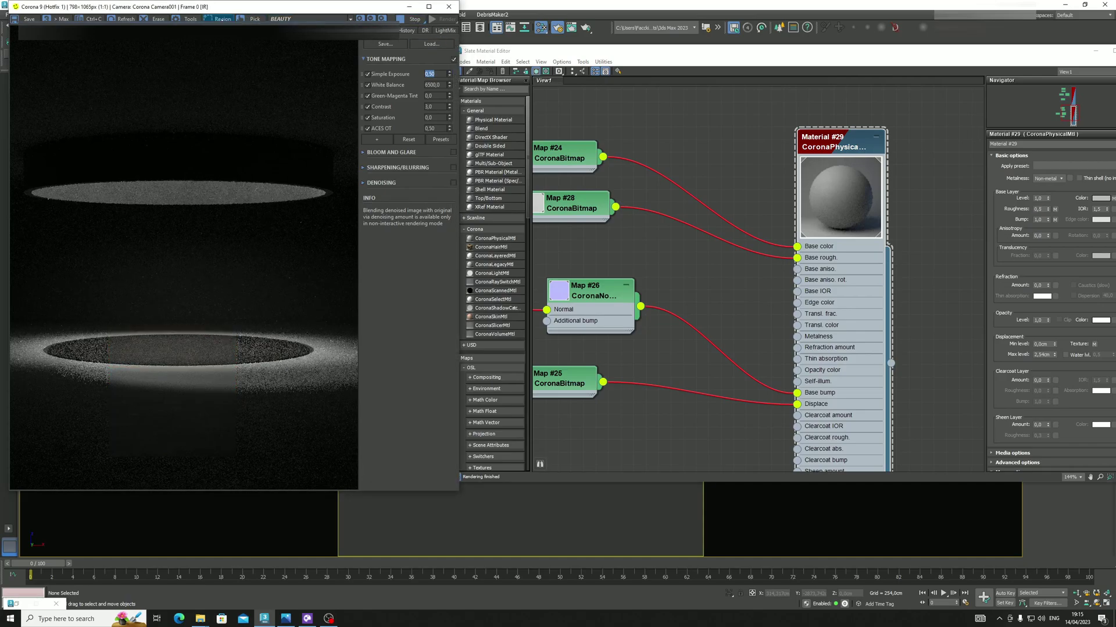
drag(1081, 51, 882, 51)
click(896, 51)
- Switch to the four-viewport layout with the bottom-right viewport set to Top
click(653, 256)
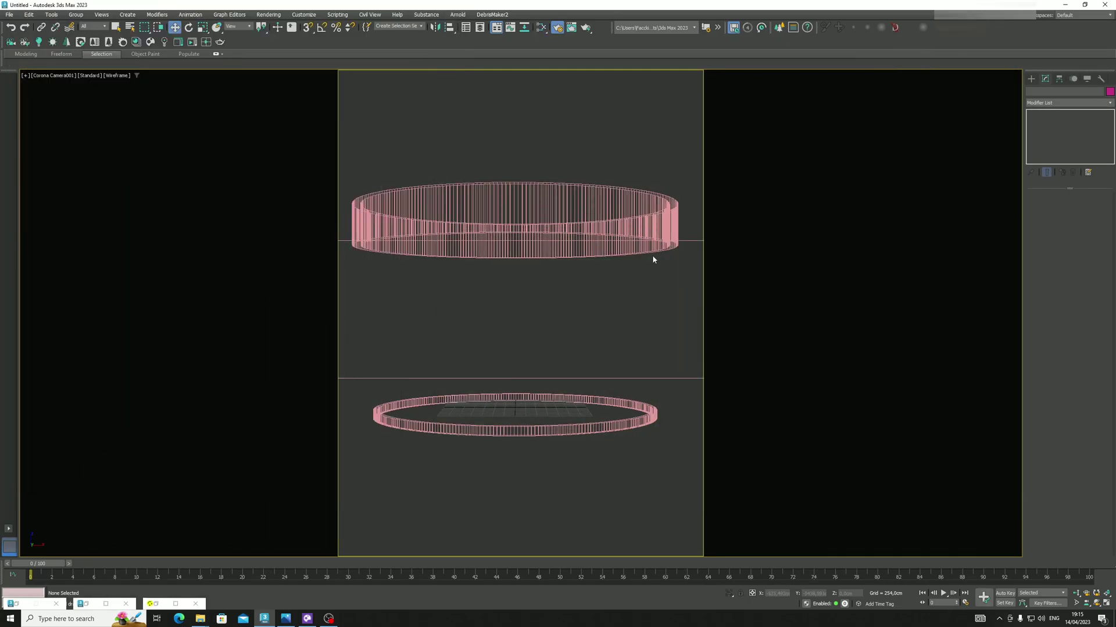
key(alt+w)
click(625, 454)
key(t)
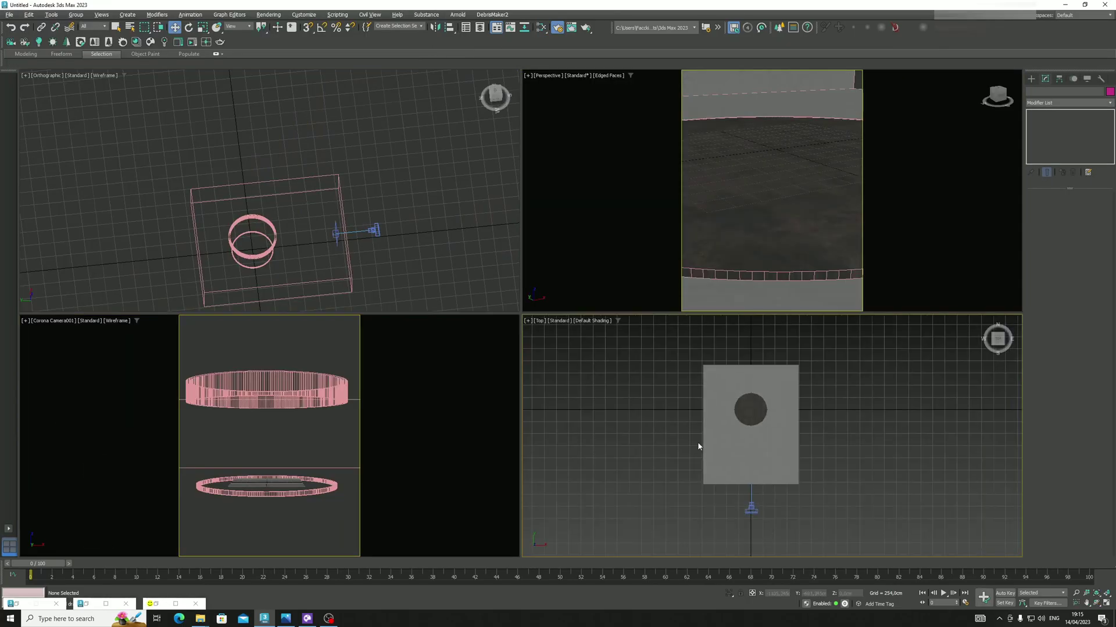
- Browse Chaos Cosmos online assets to the Vehicles category
click(307, 619)
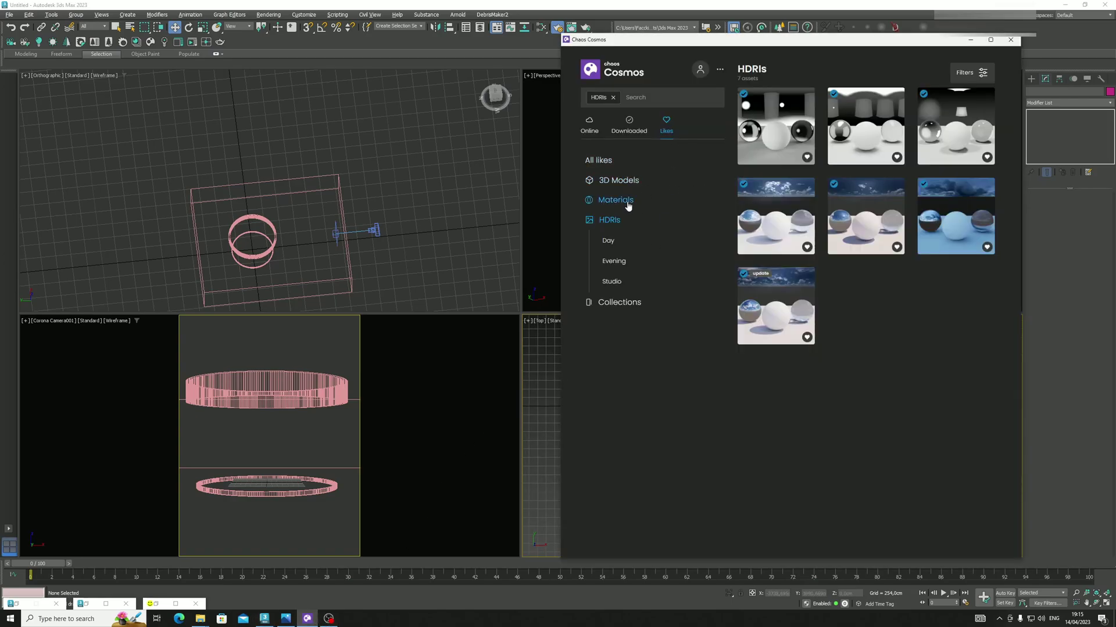
click(618, 181)
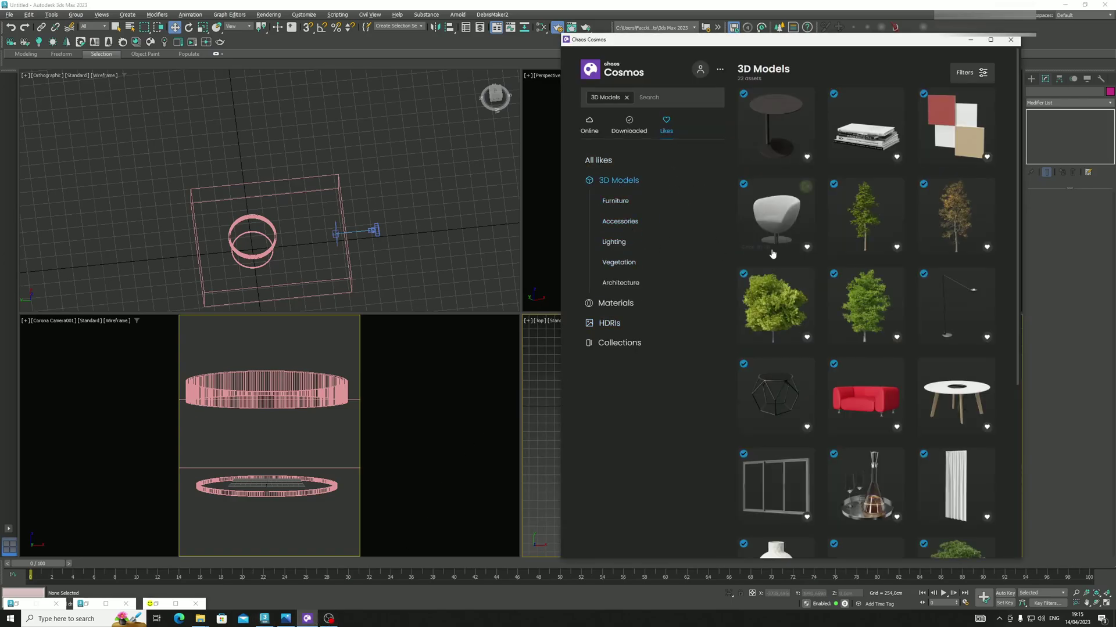
click(590, 124)
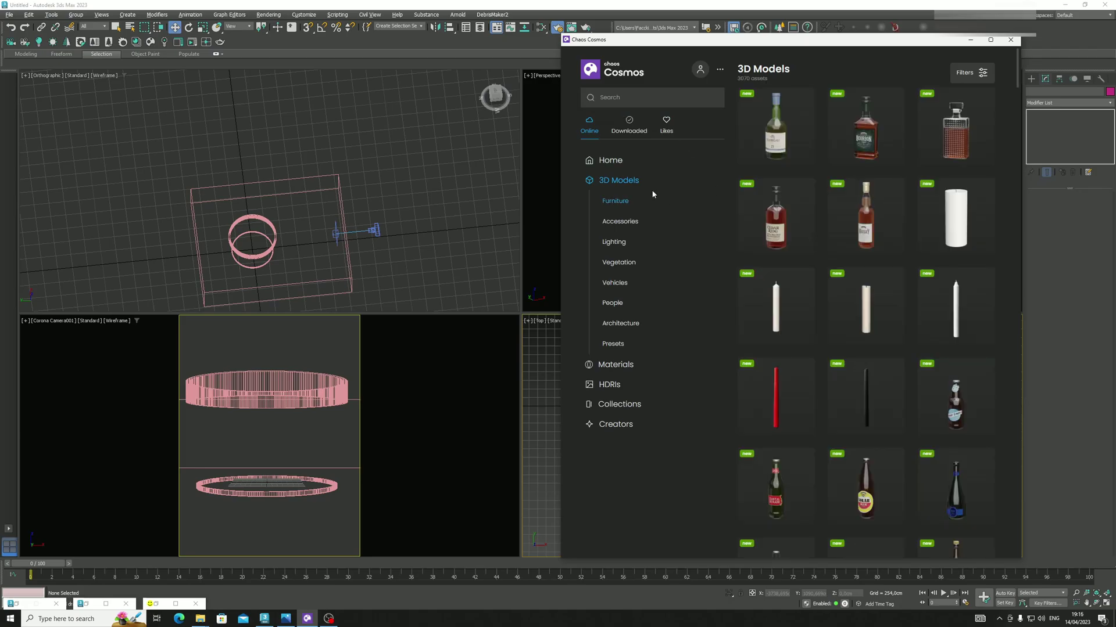
click(611, 100)
click(610, 160)
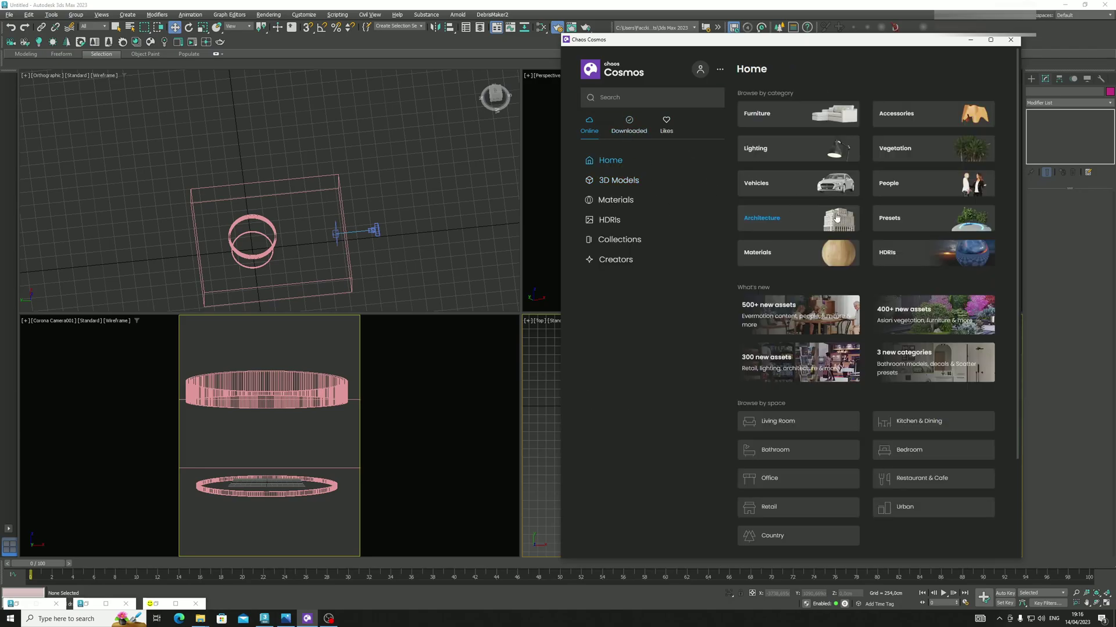
click(761, 184)
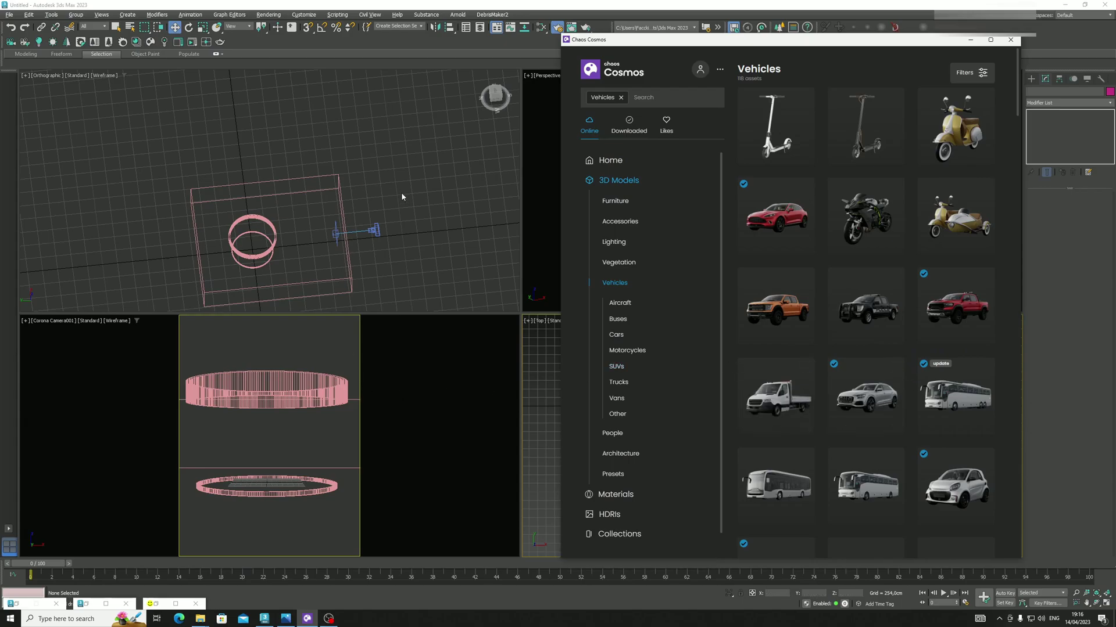
- Set the top-left viewport to Top and drop Car 032 into it from Cosmos
click(439, 221)
key(t)
click(329, 619)
click(329, 619)
click(307, 620)
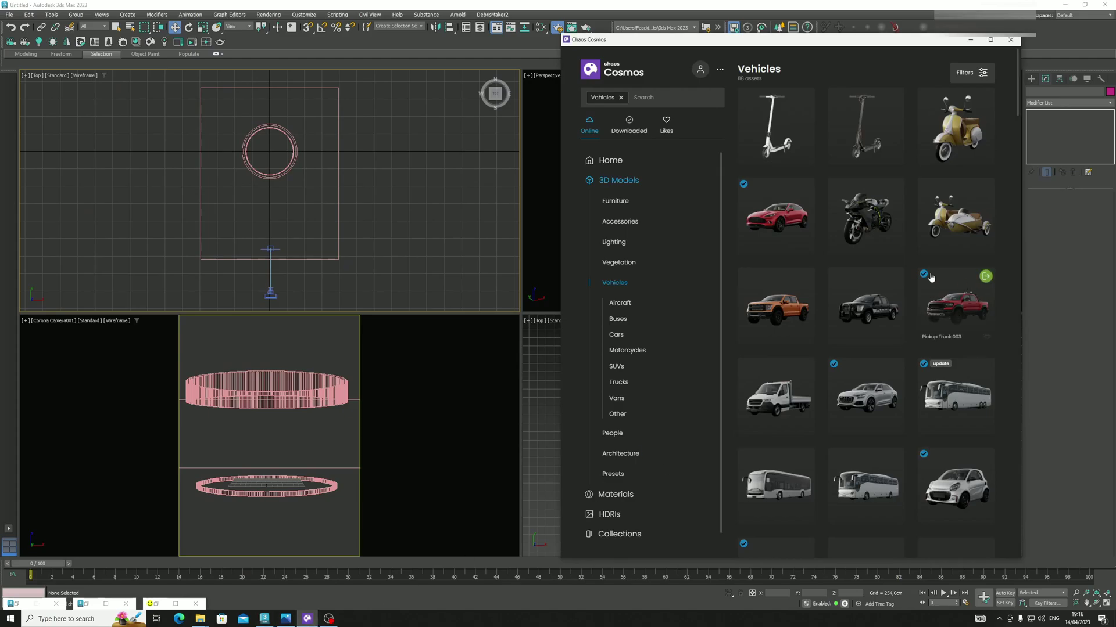
scroll(938, 407, down, 5)
scroll(938, 400, up, 2)
scroll(936, 398, down, 5)
drag(792, 388, 401, 166)
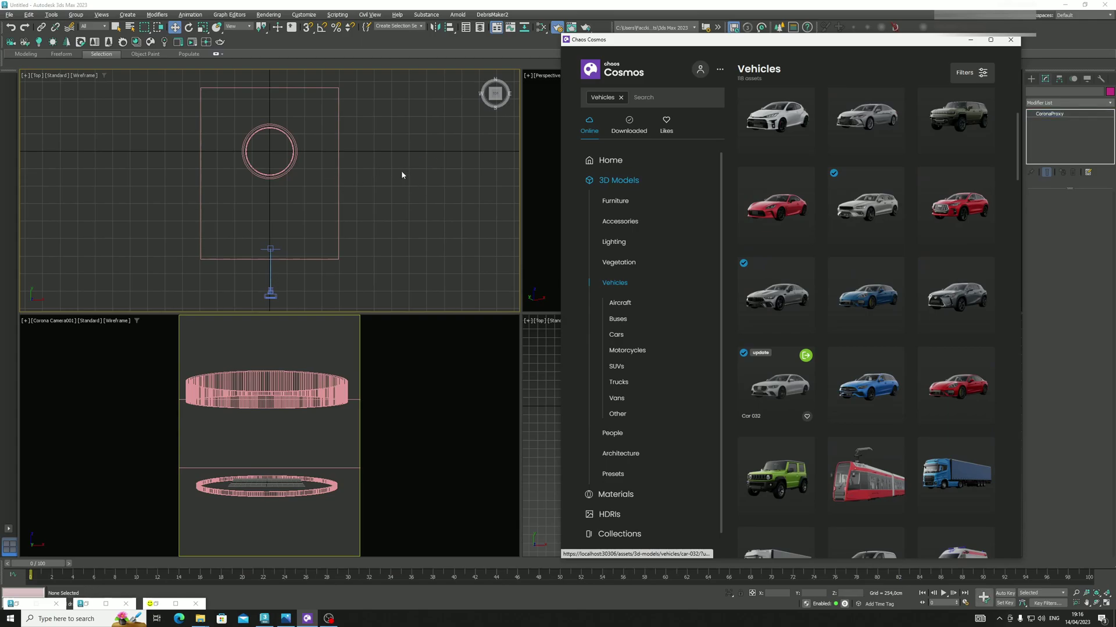
- Rotate Car 032 about -40° and move it to the left of the platform
scroll(405, 150, up, 2)
key(e)
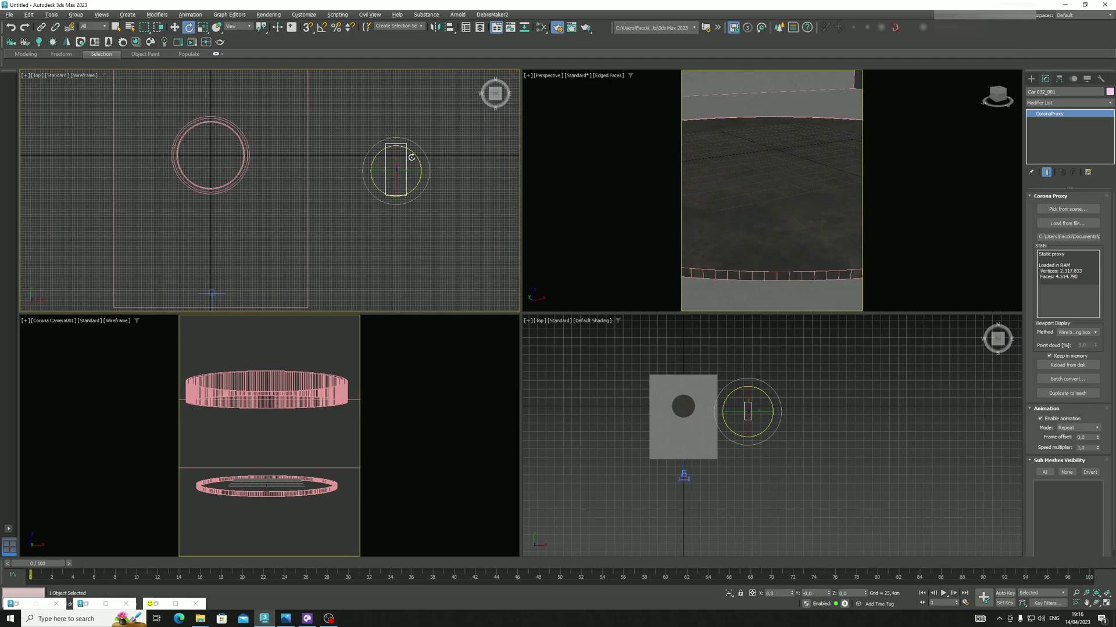
drag(414, 153, 196, 107)
key(ctrl+z)
key(w)
middle_drag(196, 106, 282, 177)
mouse_move(283, 177)
mouse_down()
mouse_move(253, 175)
mouse_move(341, 181)
mouse_up()
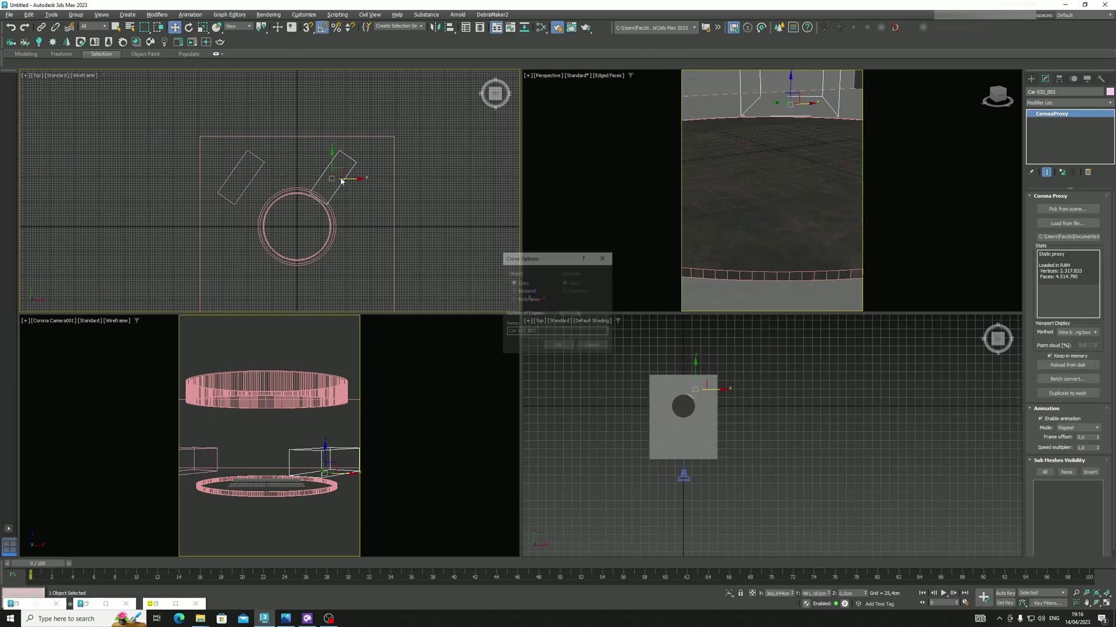
- Clone the car as an instance, mirror it on X, and slide it to the platform's right
click(558, 344)
click(431, 28)
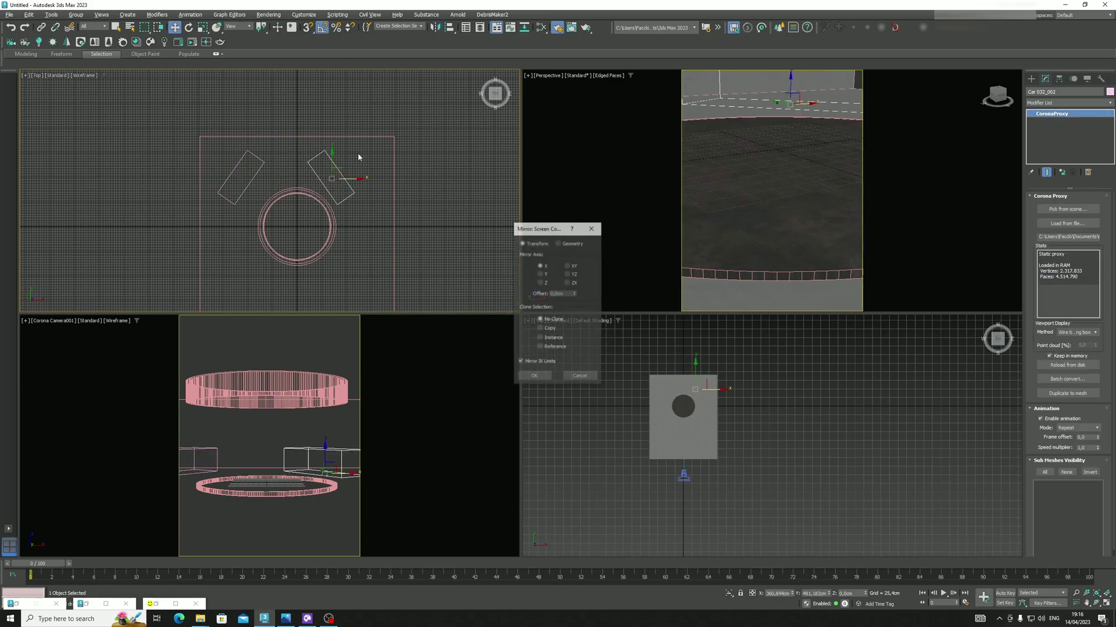
click(533, 378)
drag(360, 179, 384, 193)
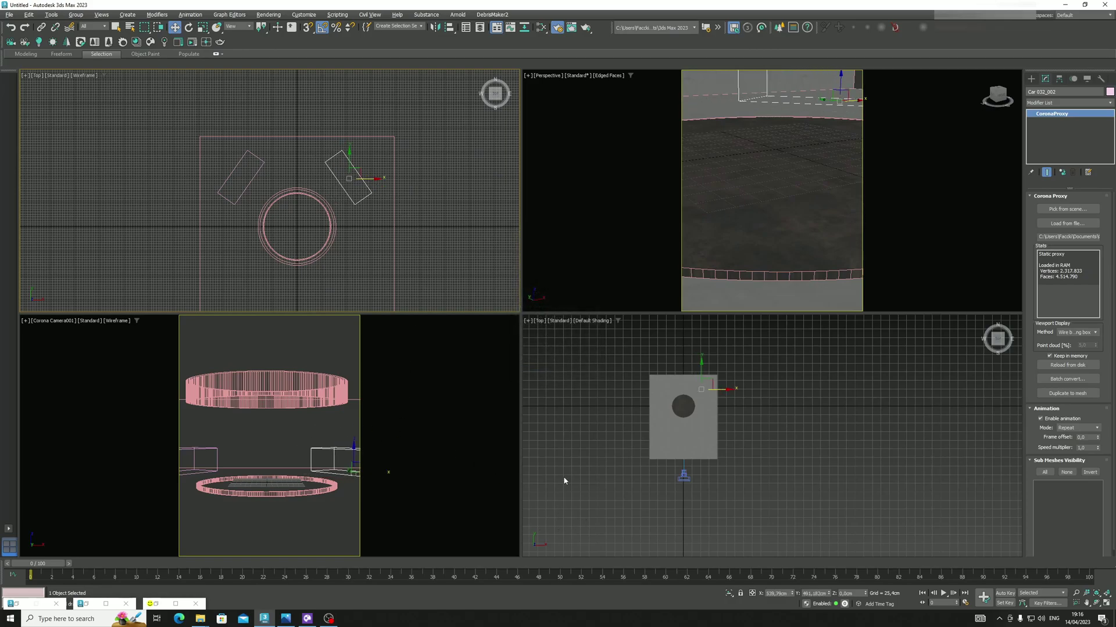
click(307, 619)
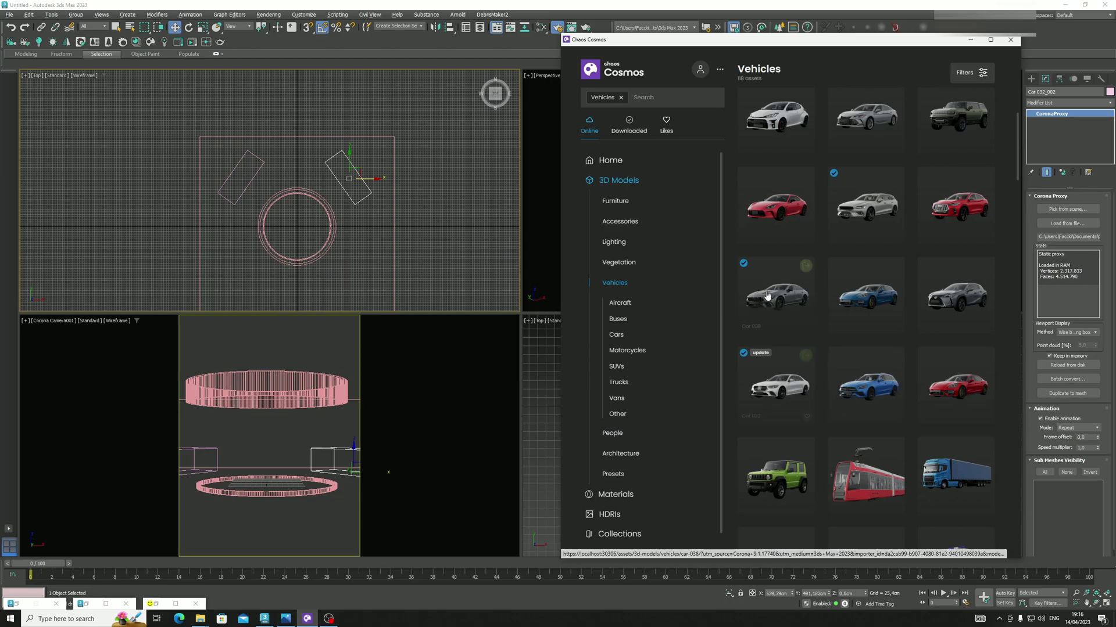
- Place Car 038 from Cosmos and zero its X/Y position on the platform
click(443, 239)
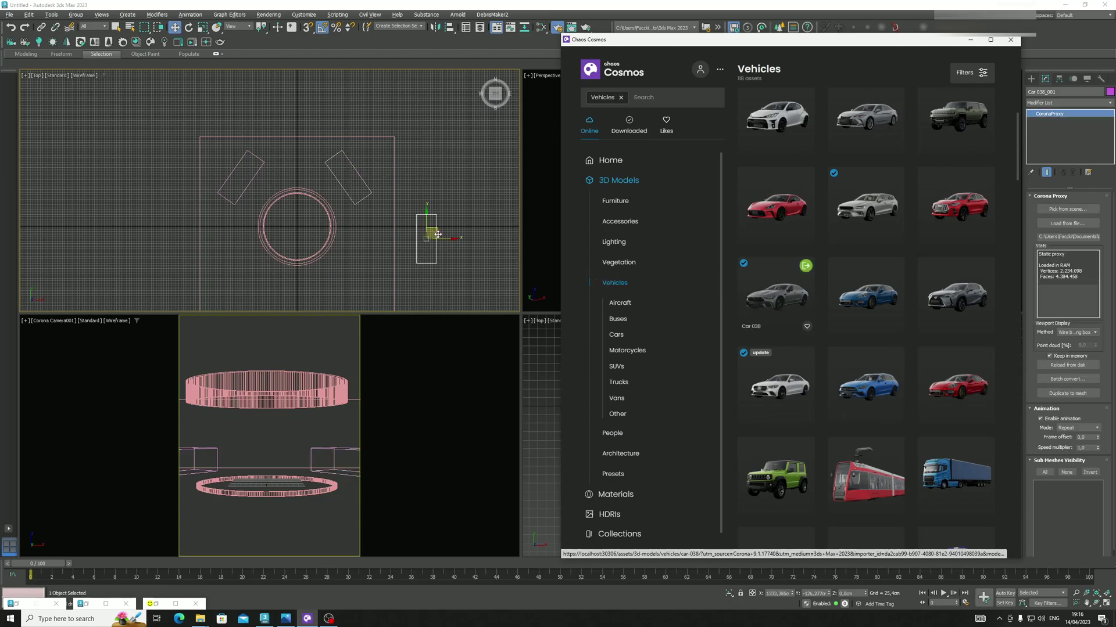
drag(433, 232, 302, 219)
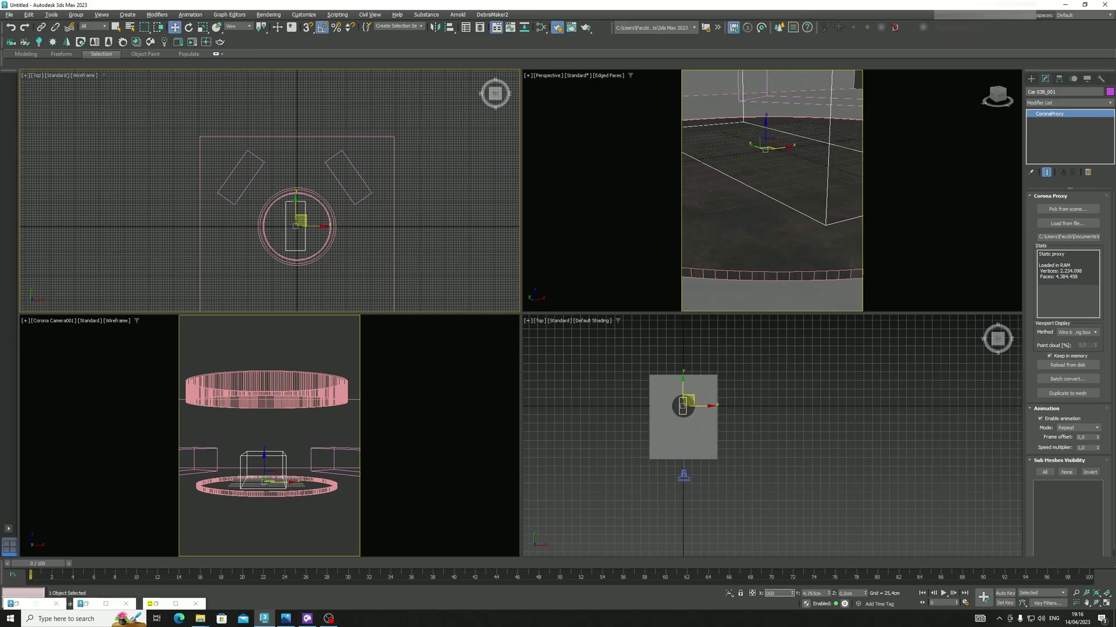
key(Tab)
text(000)
key(Tab)
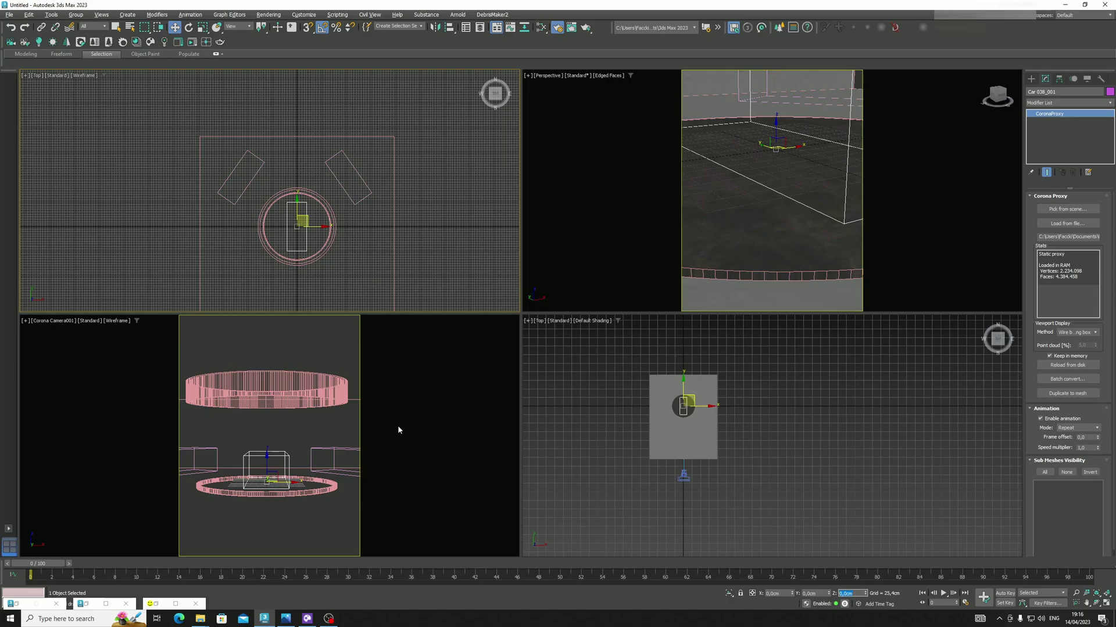
- Turn Car 038 30° about Z and show Camera001 maximized
scroll(307, 223, up, 4)
key(e)
drag(297, 217, 301, 206)
key(c)
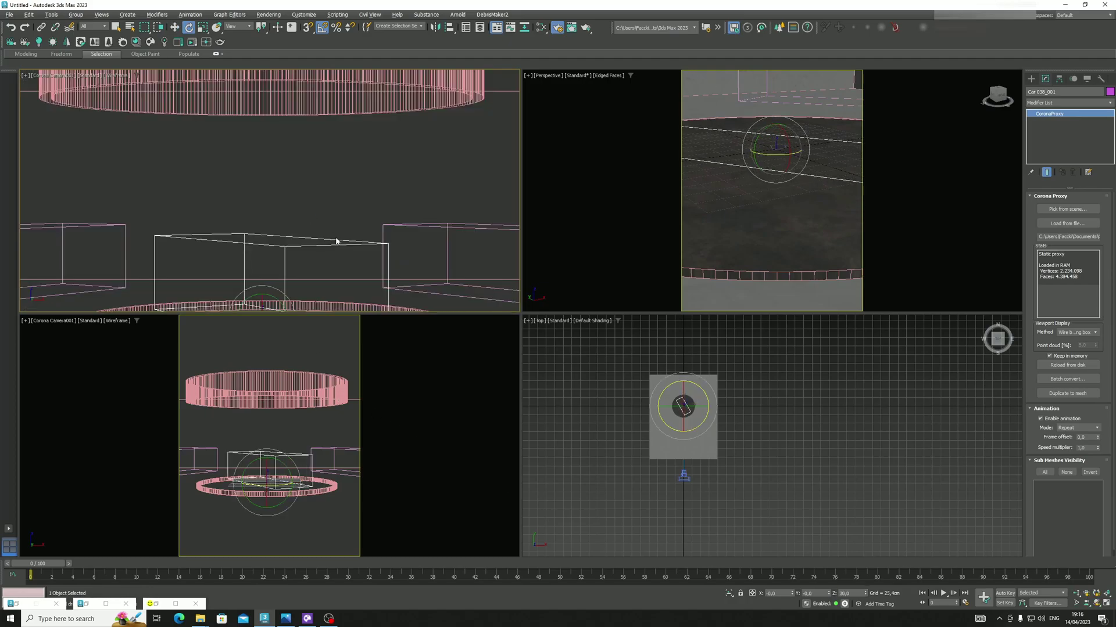
key(alt+w)
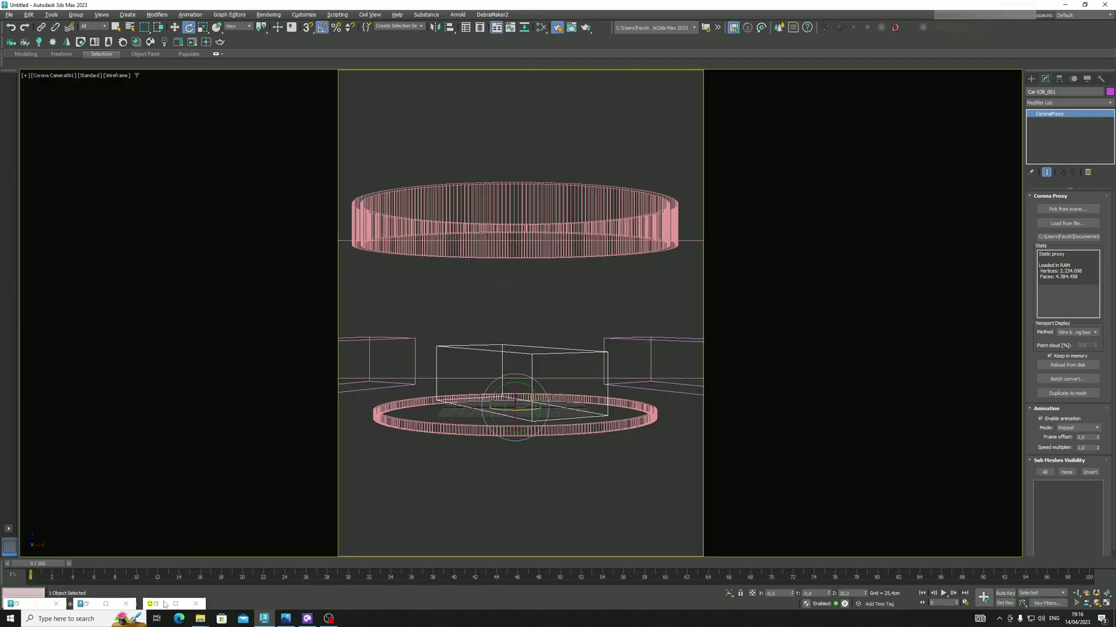
- Start a Corona interactive render (Start IR) in the restored frame buffer
click(155, 604)
click(438, 20)
click(438, 30)
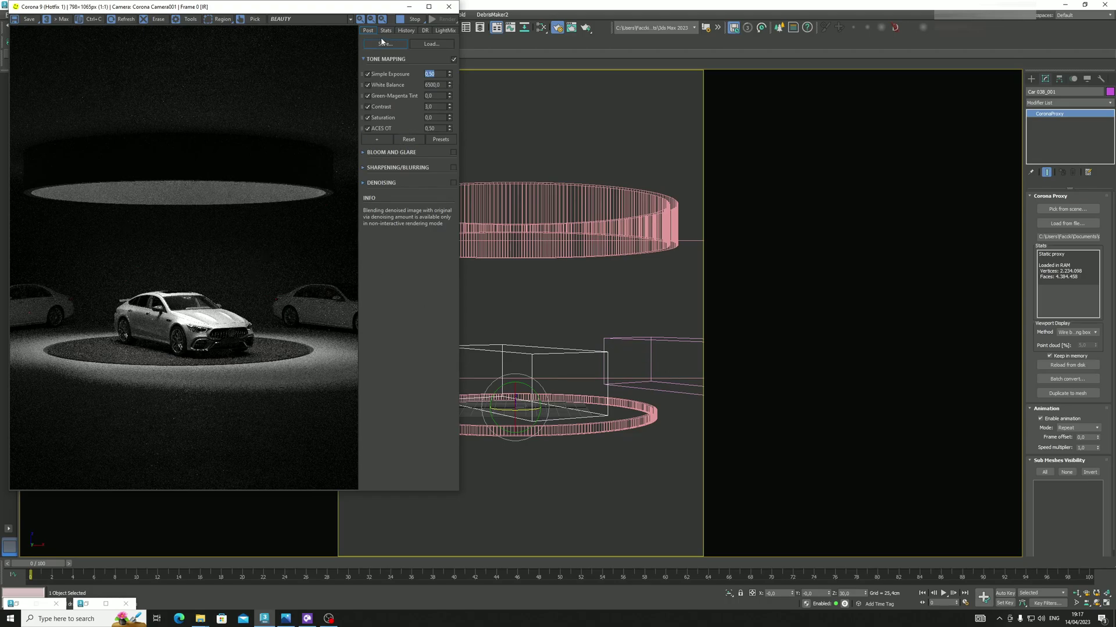
click(409, 7)
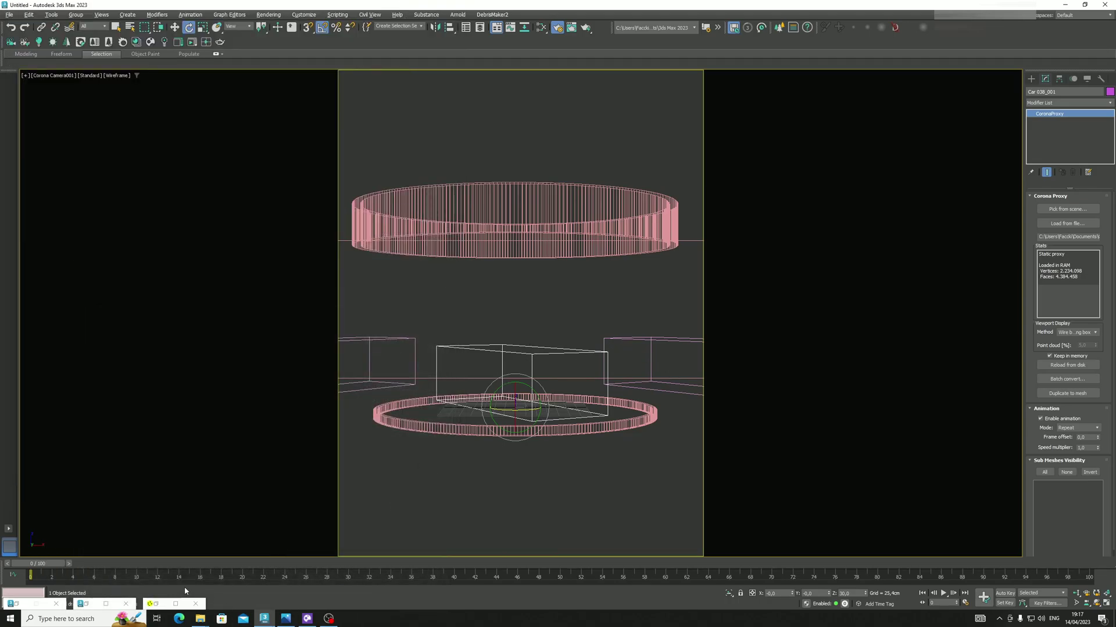
click(175, 604)
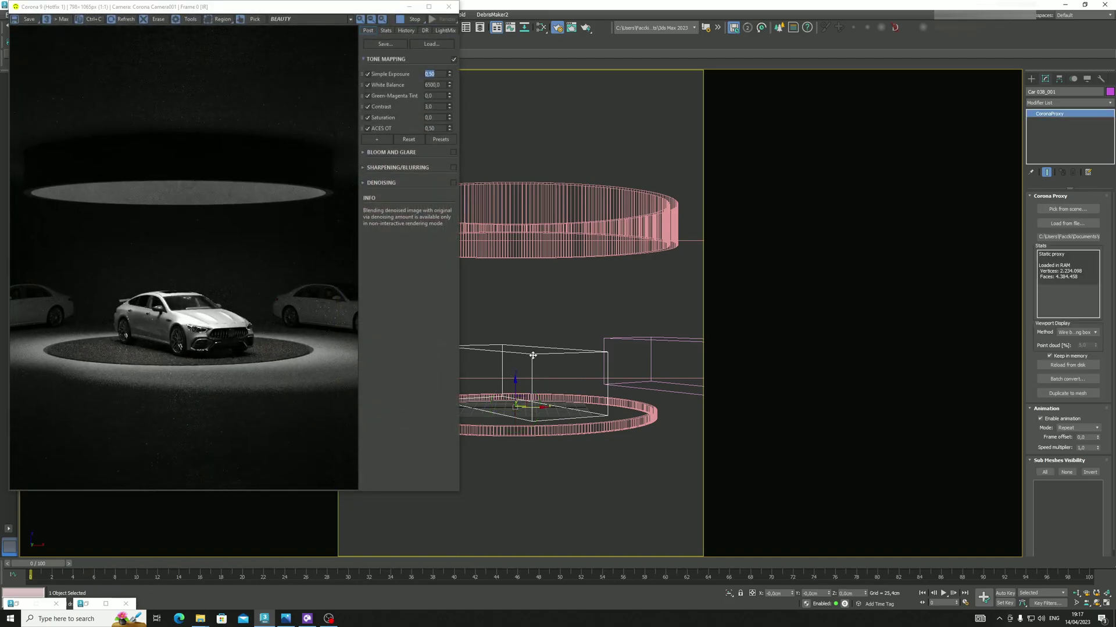
- Orbit a perspective view down to floor level to inspect the car
key(p)
scroll(532, 351, down, 5)
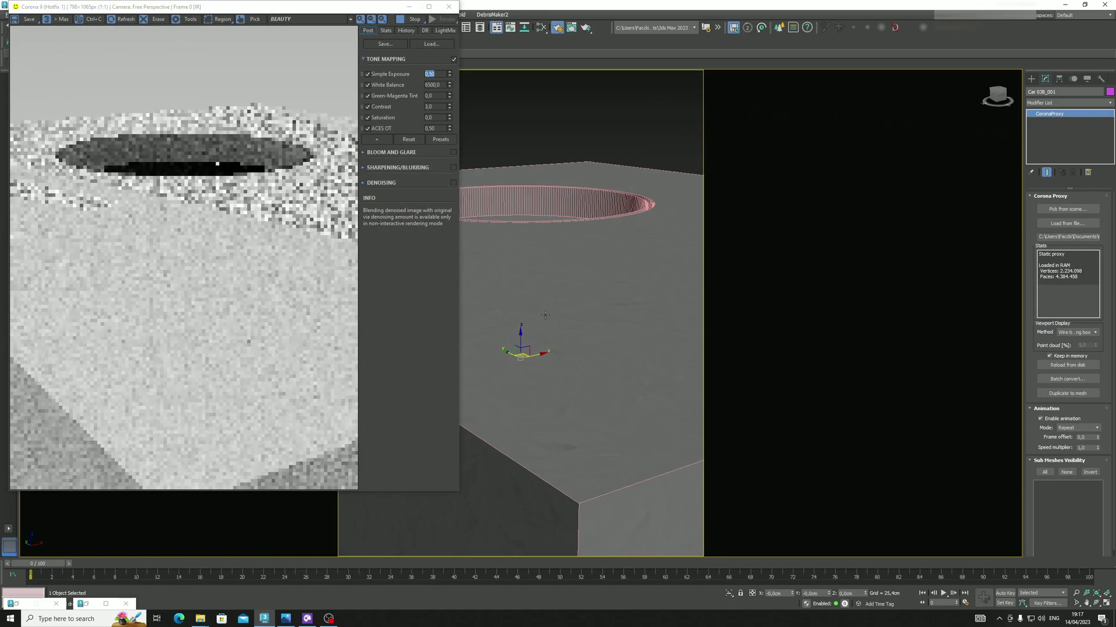
alt+middle_drag(546, 314, 545, 290)
scroll(543, 313, up, 5)
alt+middle_drag(543, 344, 497, 351)
scroll(263, 194, up, 3)
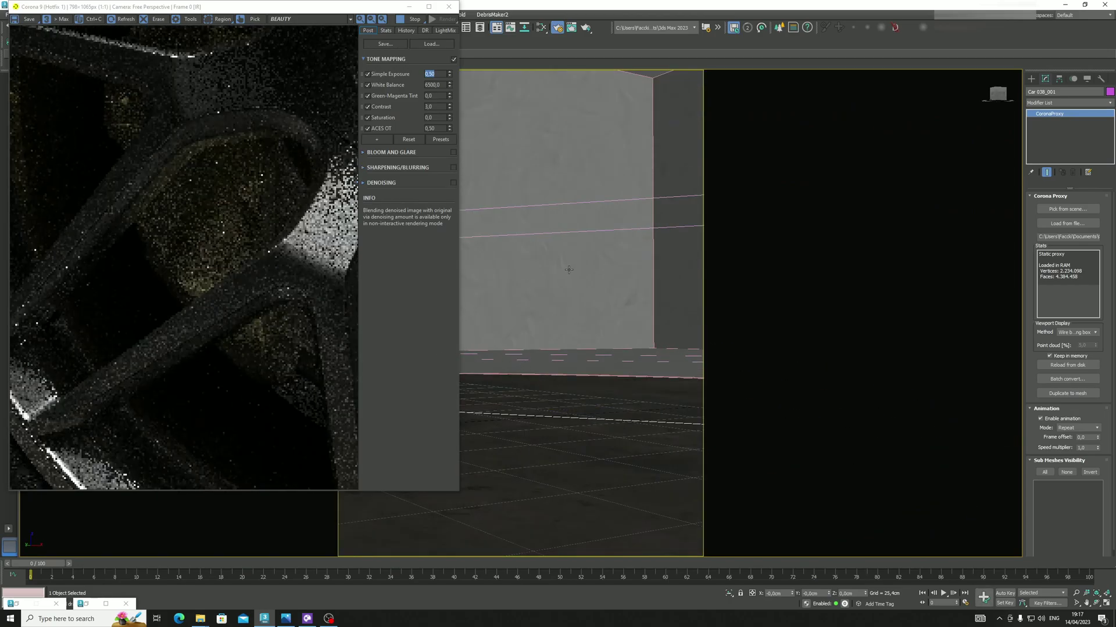
scroll(569, 270, down, 3)
alt+middle_drag(567, 267, 551, 285)
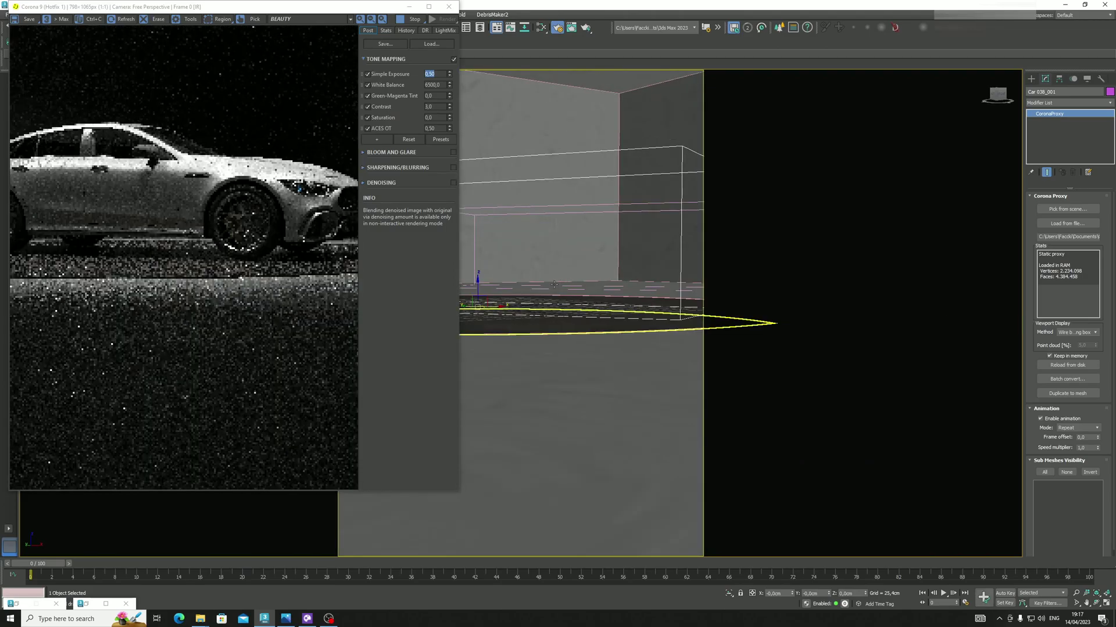
scroll(552, 285, up, 4)
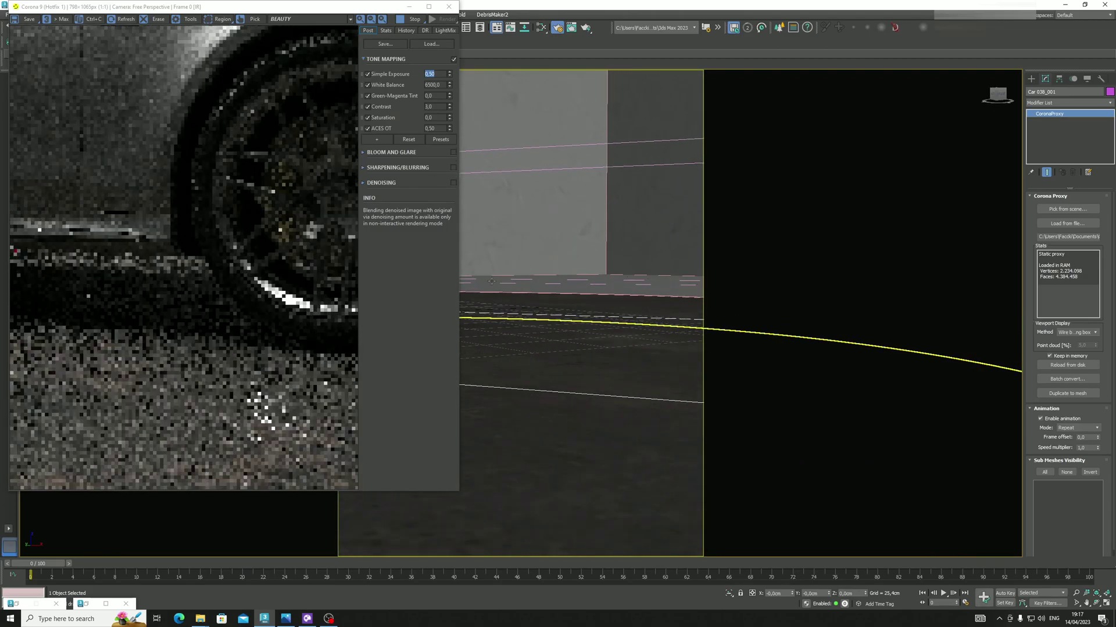
- Move the frame buffer to the right, frame the car's rear wheel, and return to four views
drag(347, 11, 1027, 92)
alt+middle_drag(423, 321, 561, 313)
scroll(561, 313, down, 3)
middle_drag(375, 300, 511, 327)
scroll(534, 351, down, 3)
scroll(465, 334, up, 3)
mouse_move(442, 334)
middle_down()
mouse_move(456, 336)
mouse_move(440, 333)
middle_up()
scroll(477, 340, up, 2)
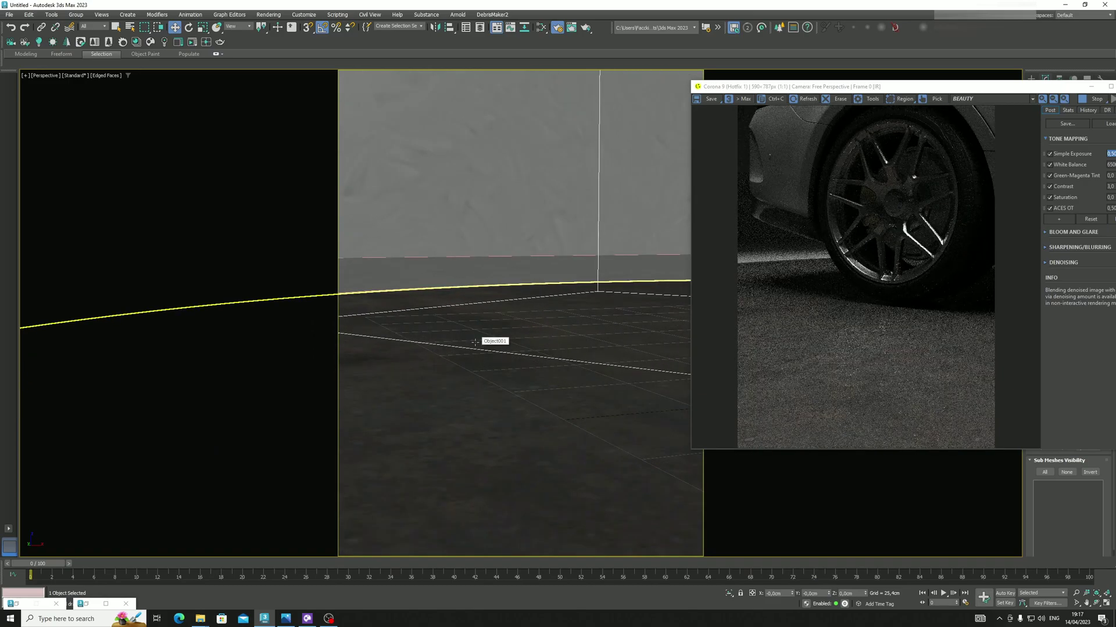
scroll(475, 342, down, 5)
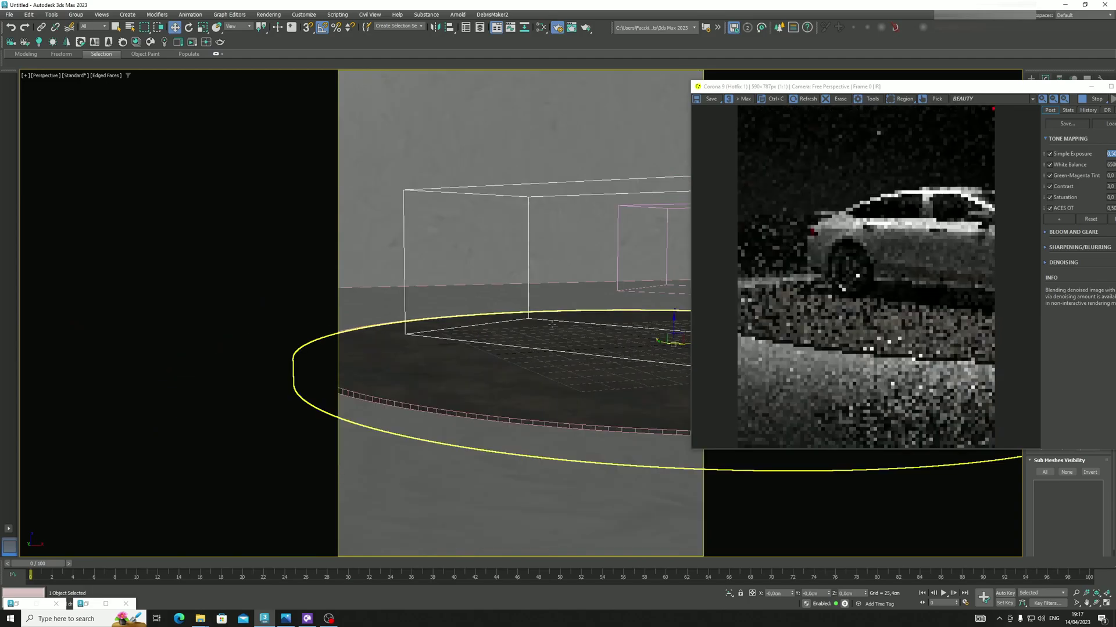
key(alt+w)
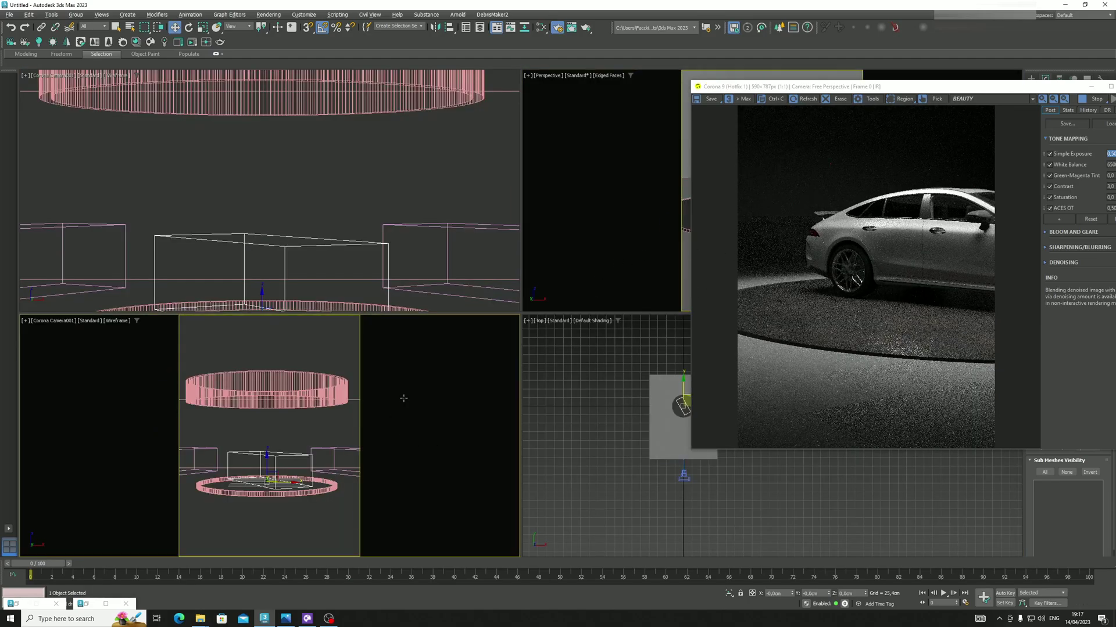
- Open and close Render Setup, then move the left side car inward in Top view
click(557, 27)
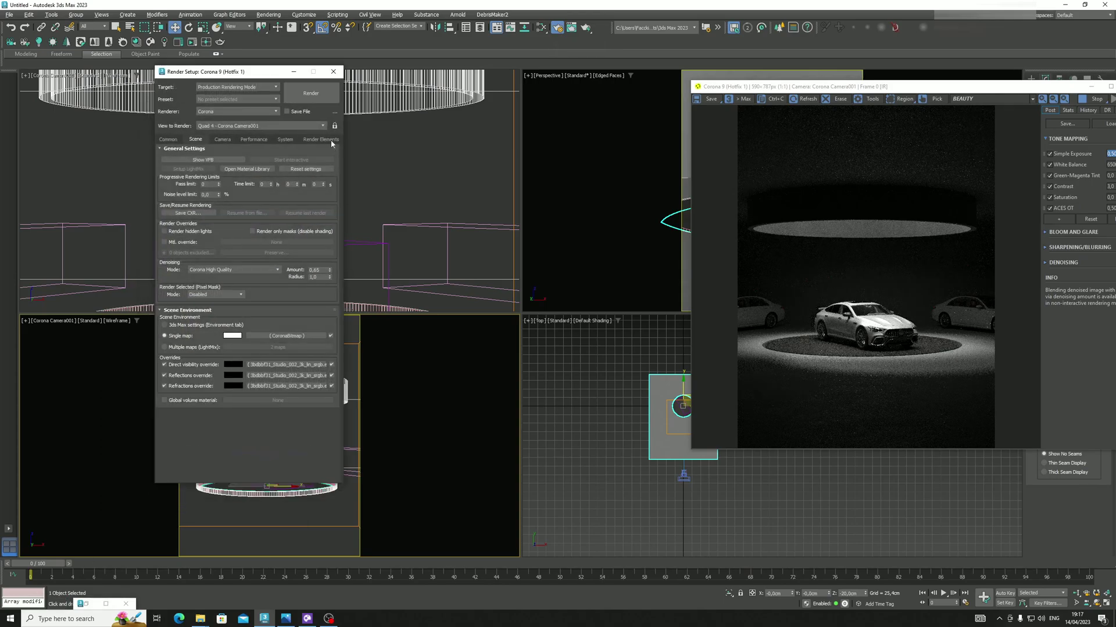
click(293, 72)
click(396, 169)
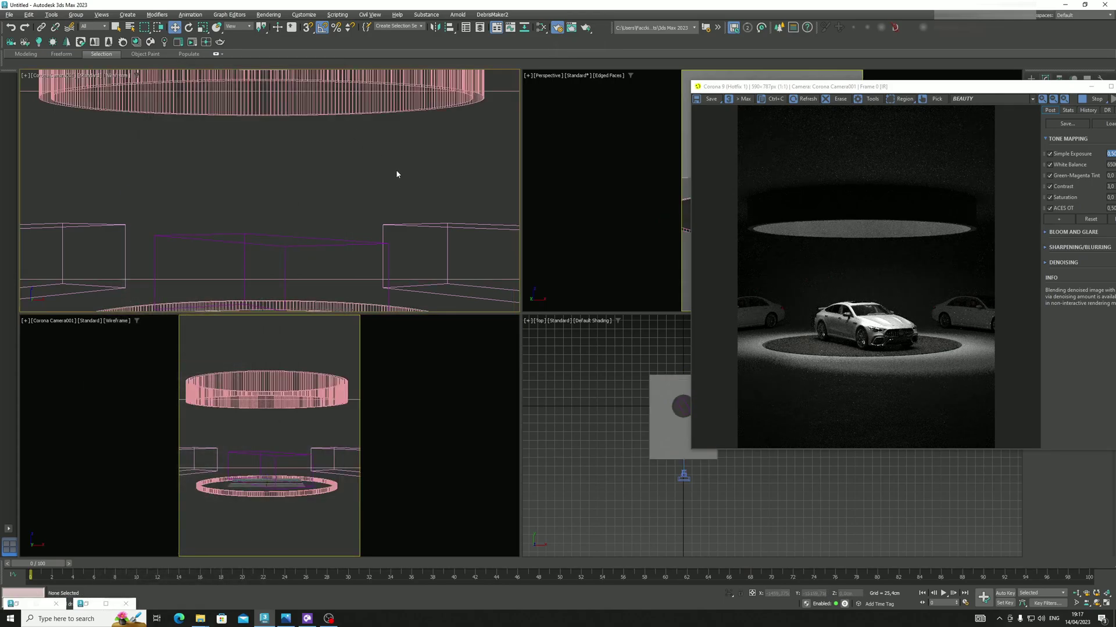
key(t)
scroll(411, 203, down, 4)
scroll(359, 185, up, 3)
click(314, 152)
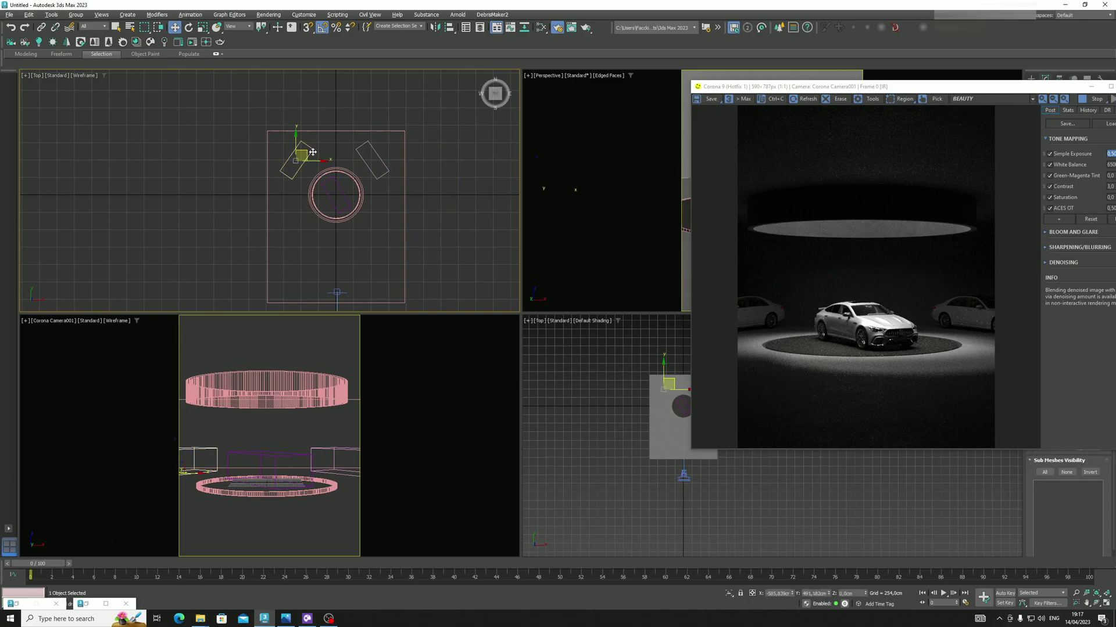
drag(318, 162, 384, 160)
- Move the right side car inward and bring the Chaos Cosmos browser back
click(357, 153)
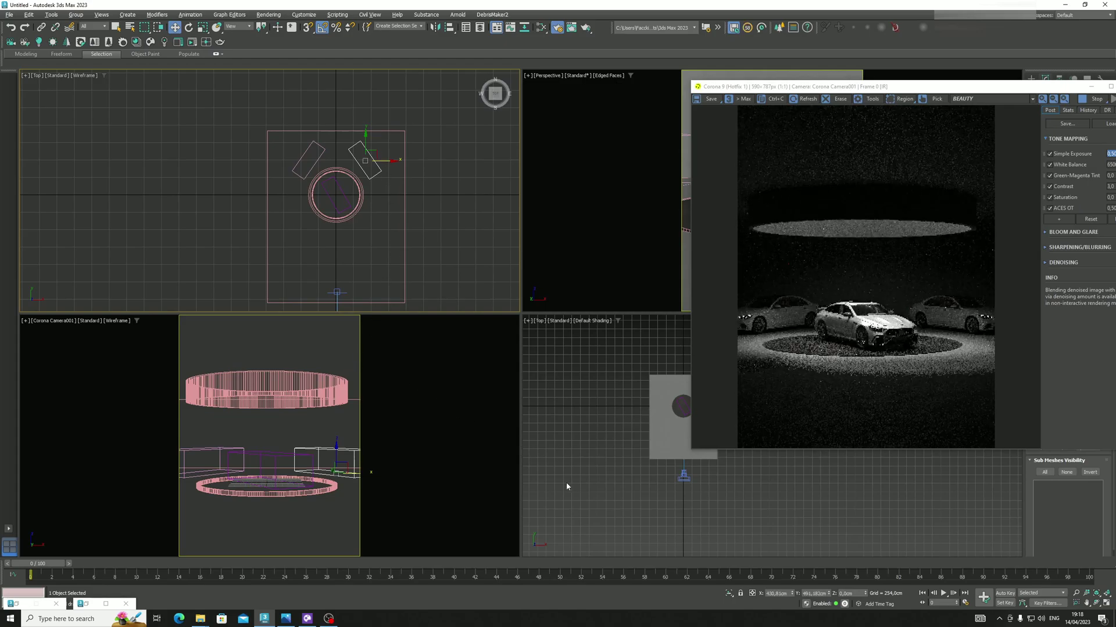
click(484, 233)
click(318, 620)
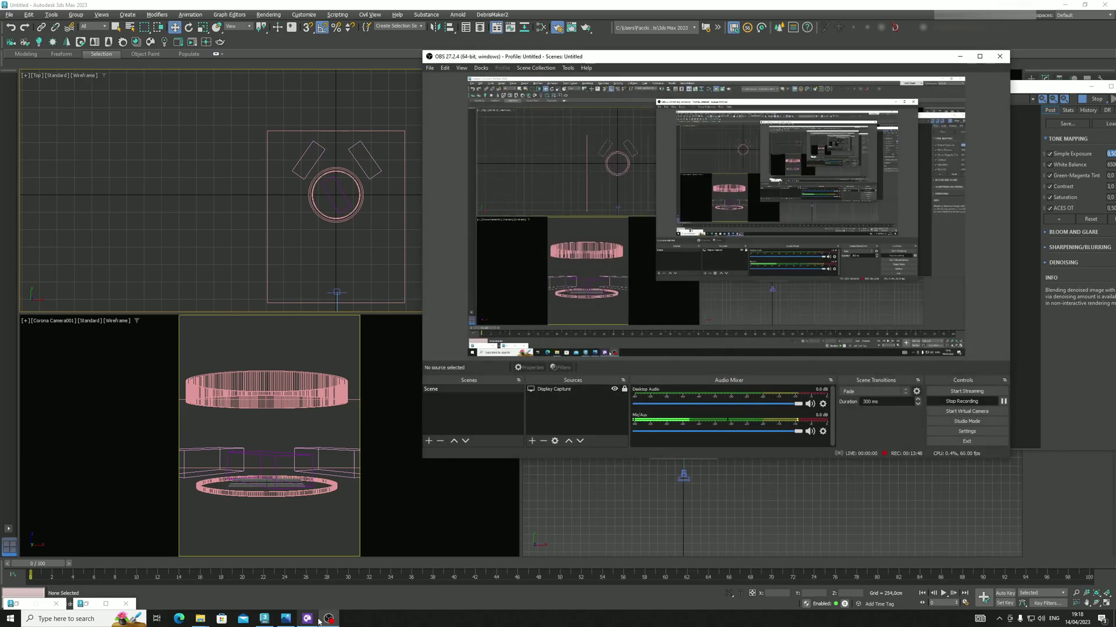
click(313, 619)
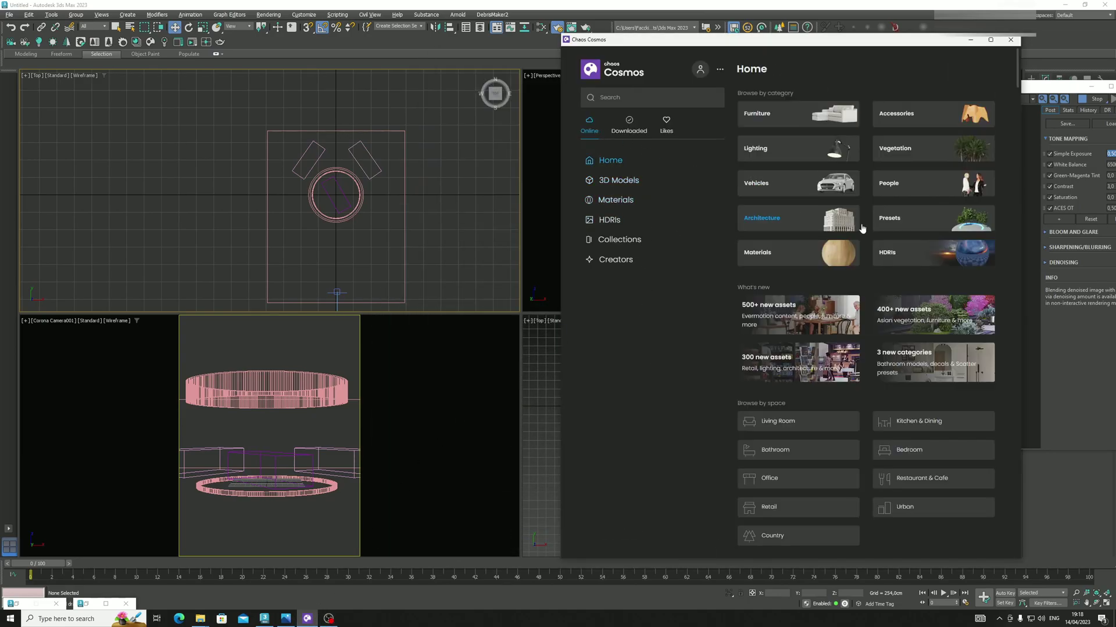
- Scroll through the 303 online People models, then switch to the 49 Downloaded ones
click(948, 197)
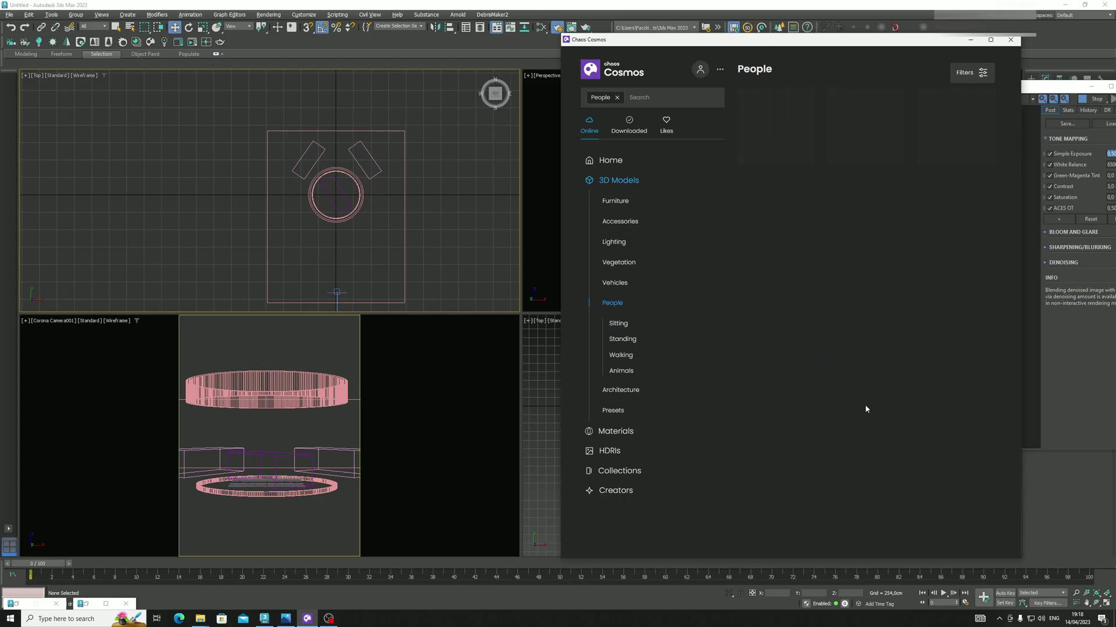
scroll(926, 406, down, 5)
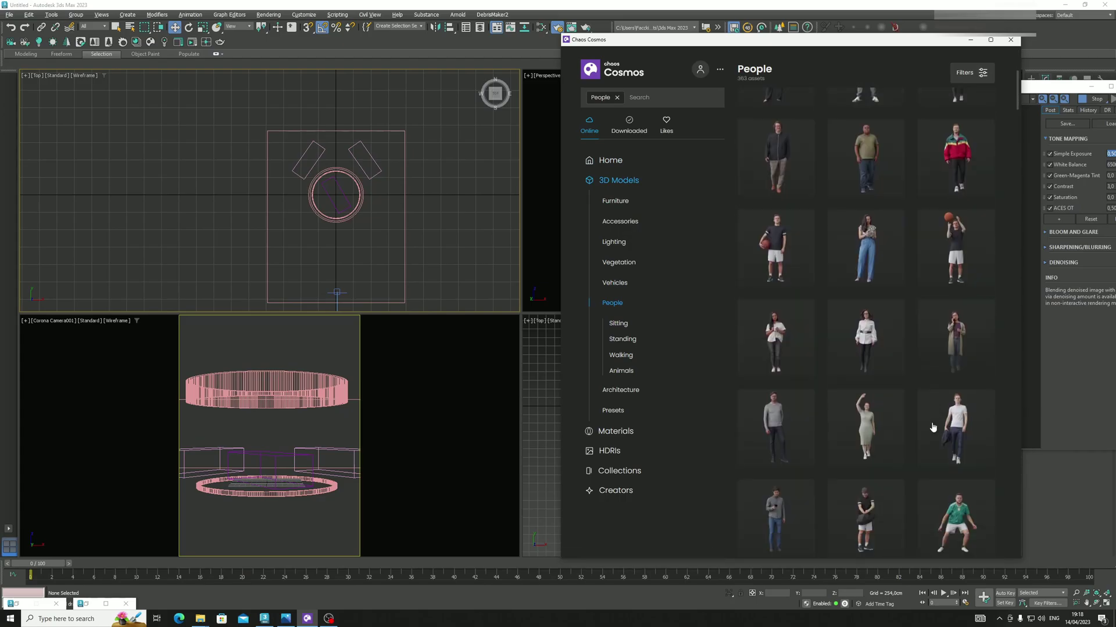
scroll(934, 430, down, 5)
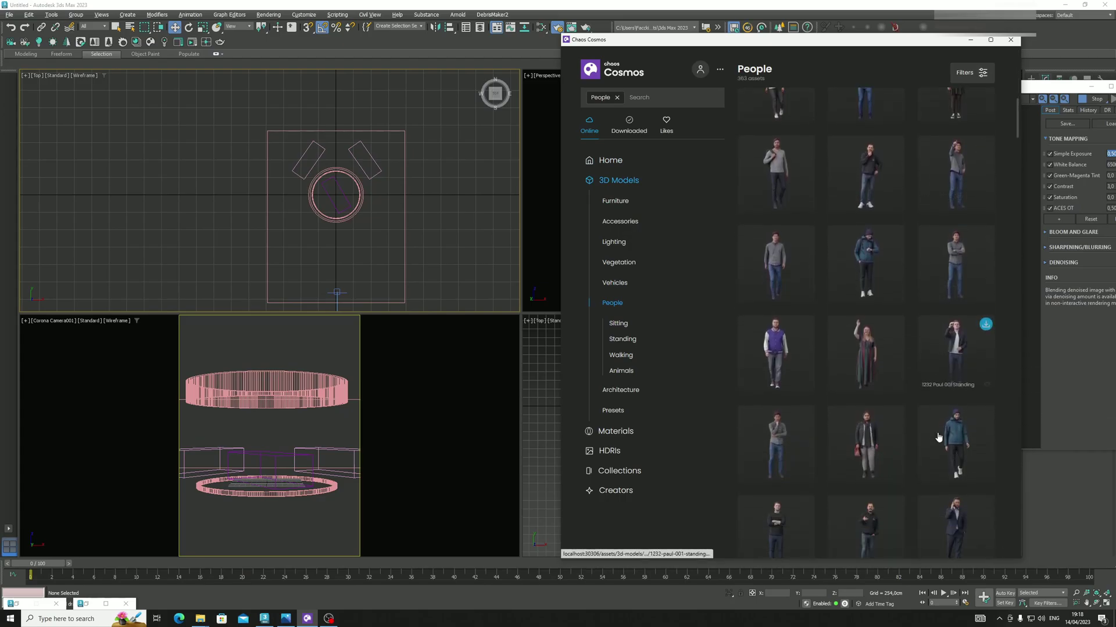
scroll(939, 437, down, 6)
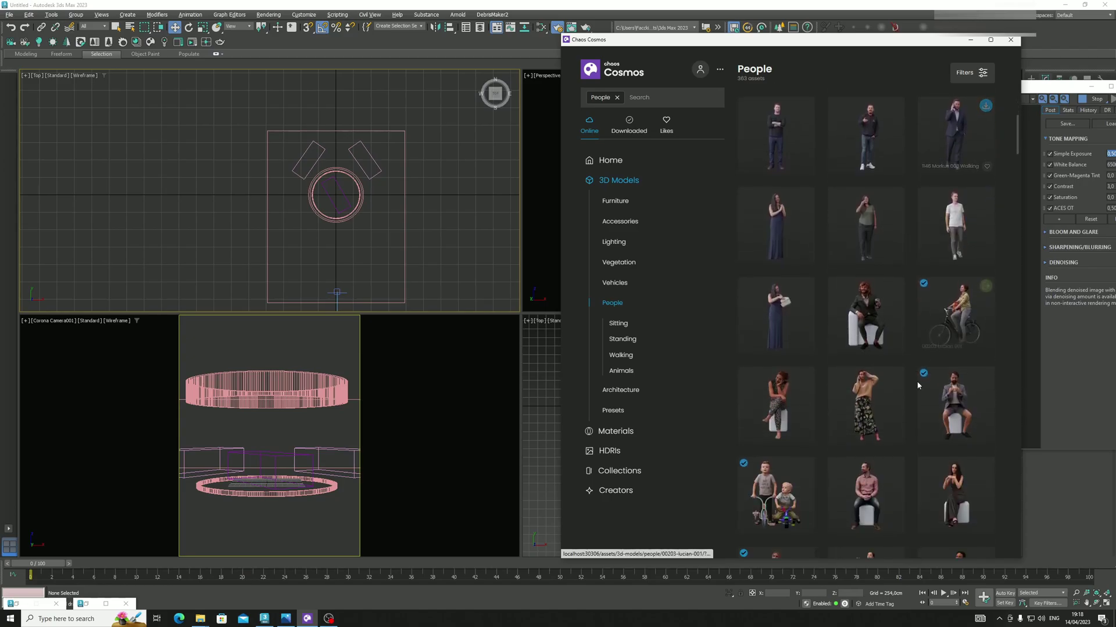
scroll(921, 401, down, 5)
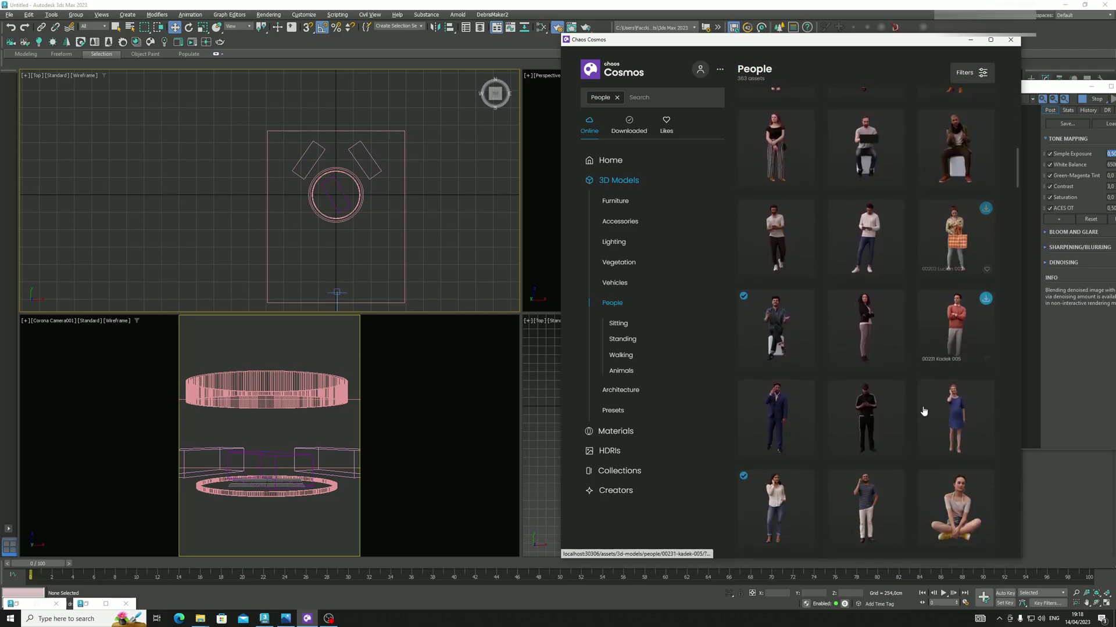
scroll(924, 412, down, 5)
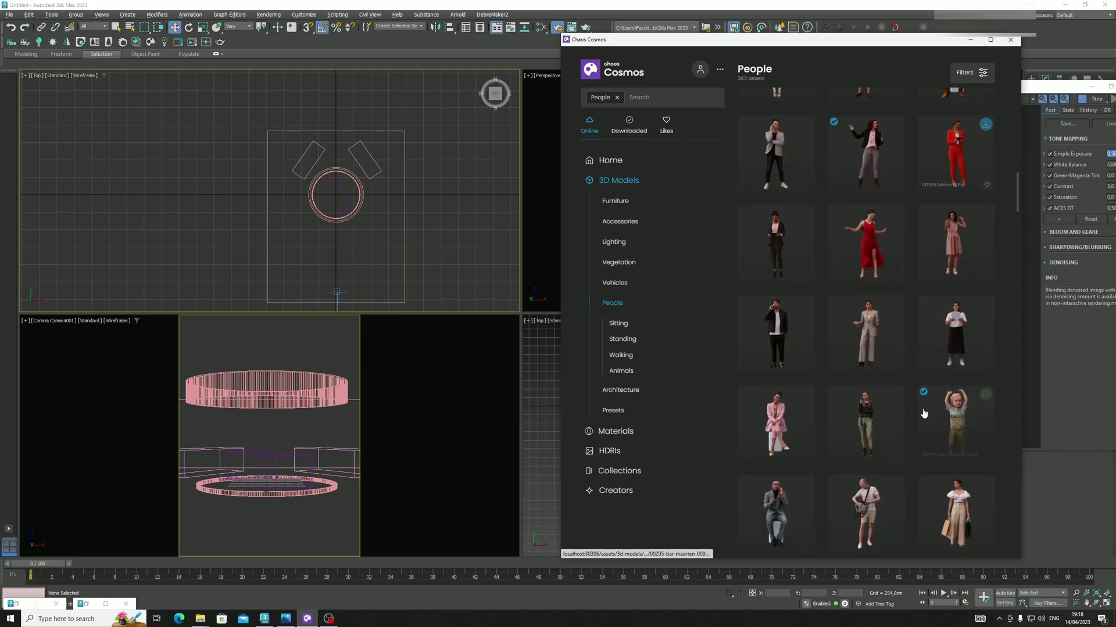
scroll(924, 414, down, 5)
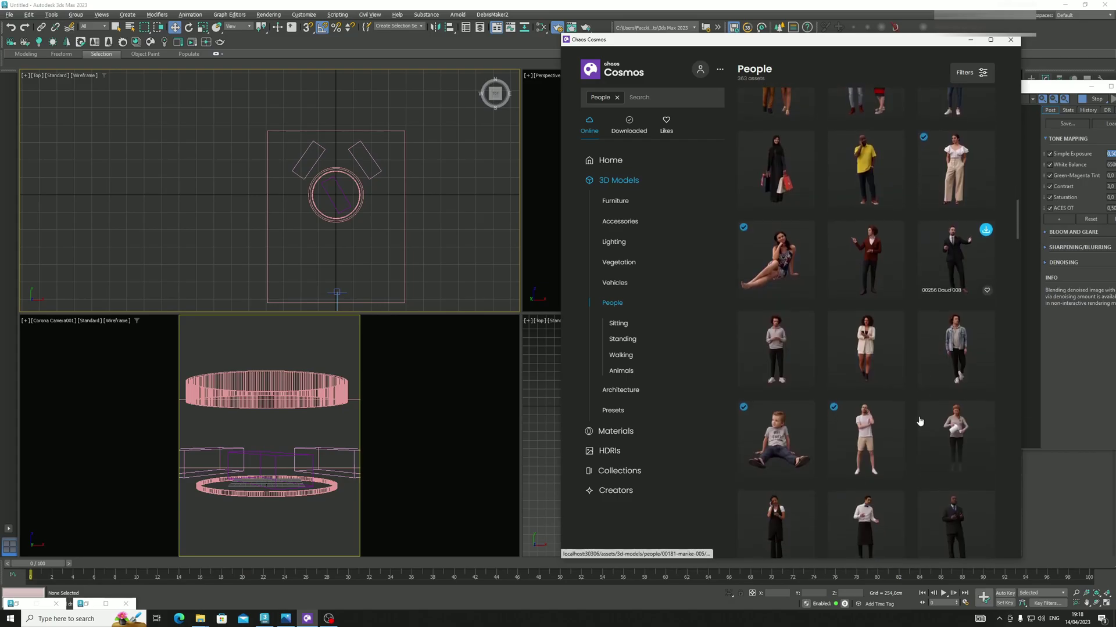
scroll(920, 421, down, 5)
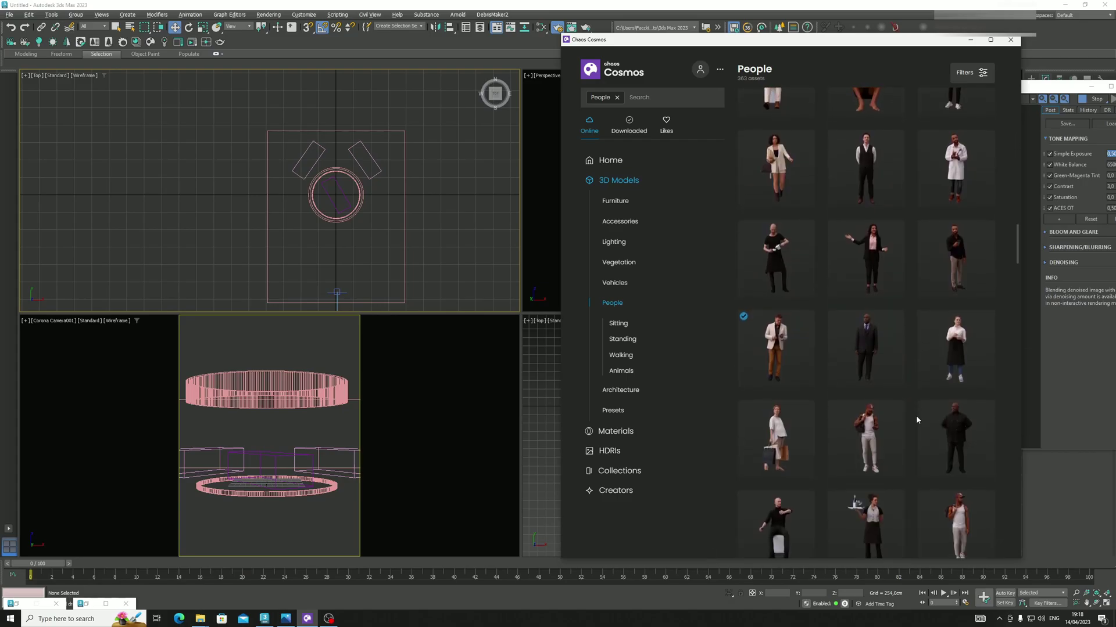
scroll(917, 419, down, 5)
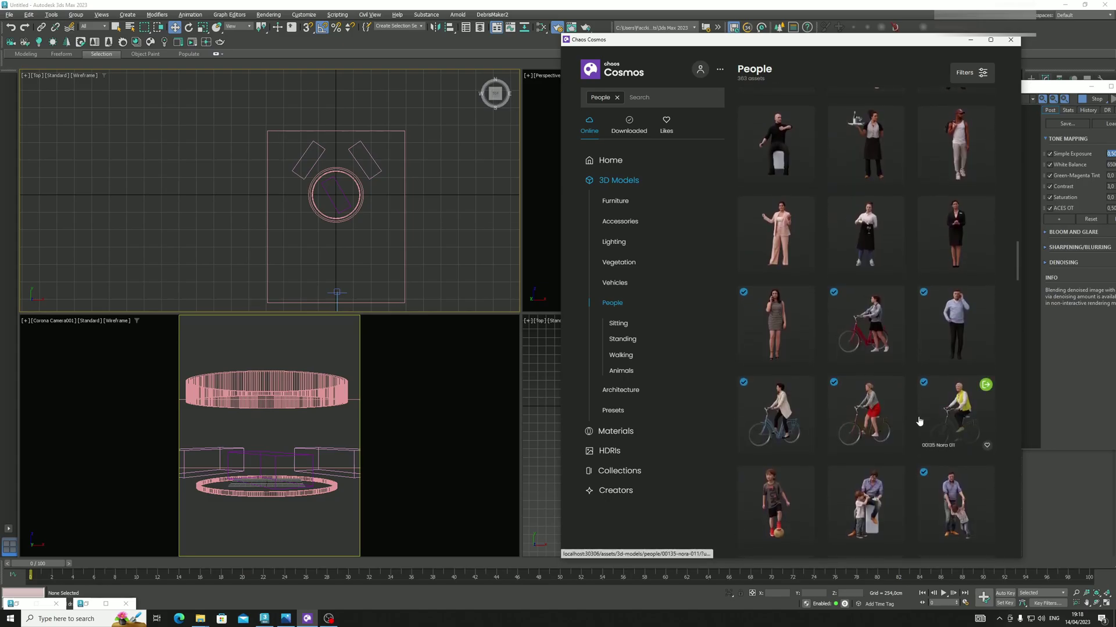
scroll(924, 423, up, 10)
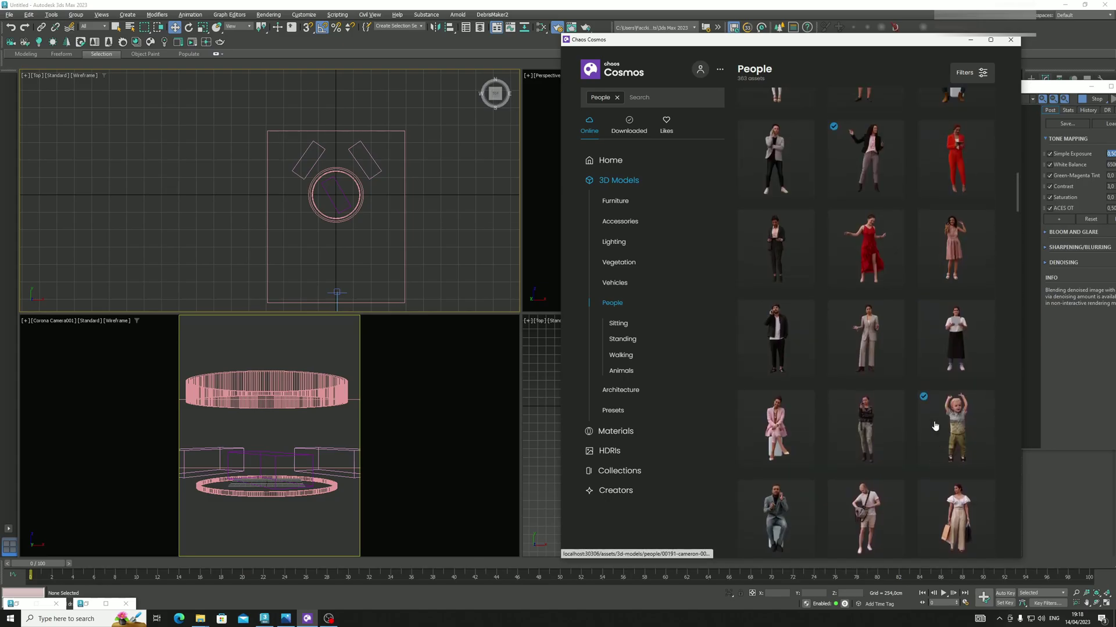
scroll(924, 419, up, 5)
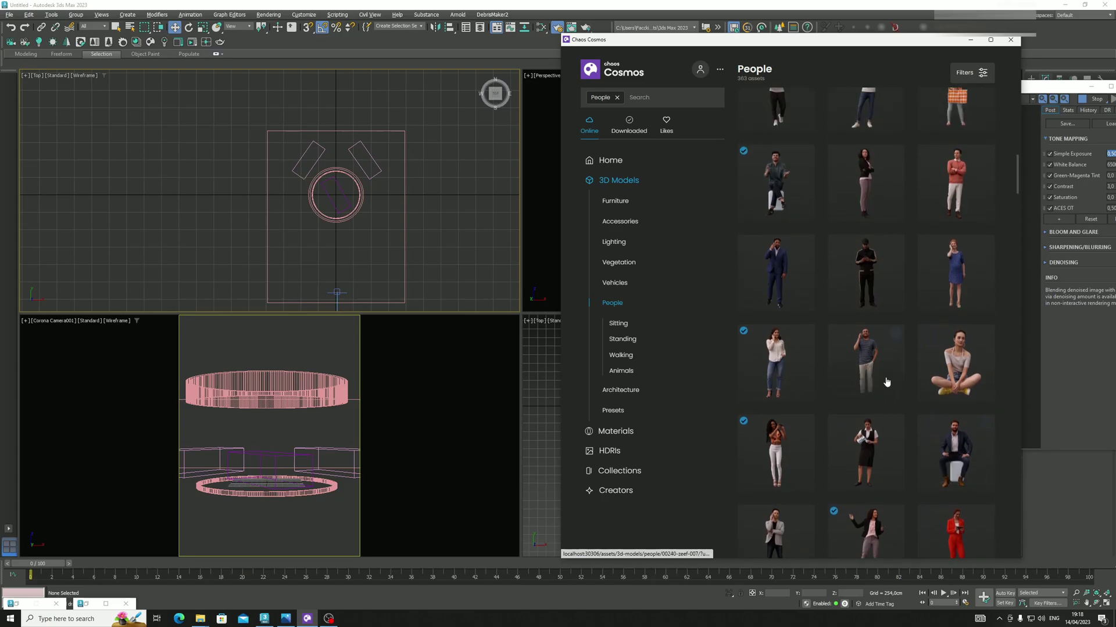
scroll(889, 378, up, 5)
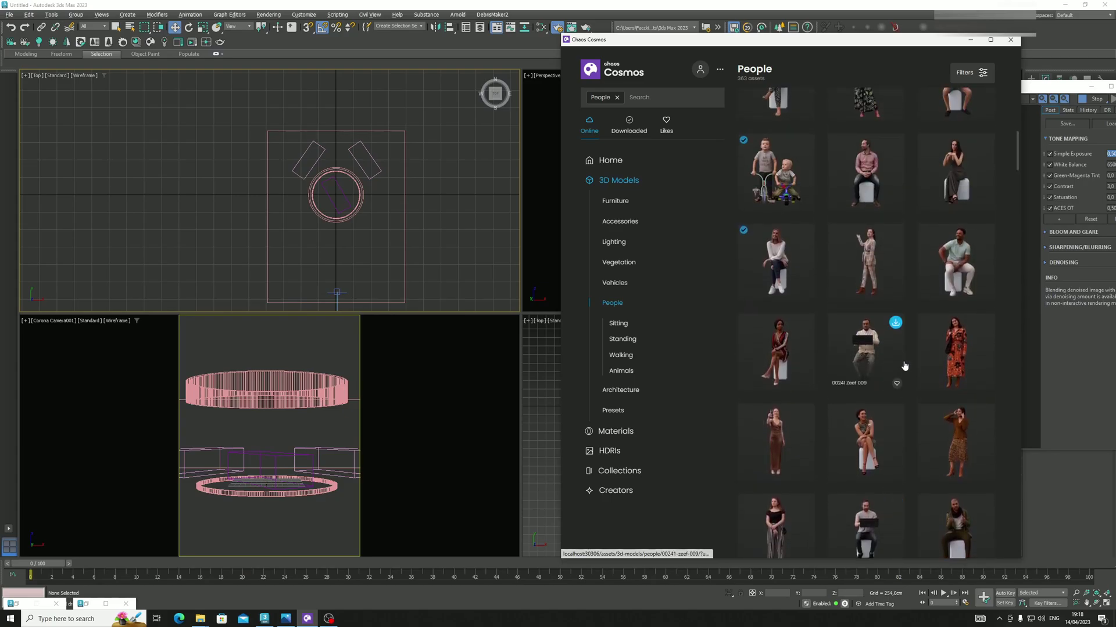
scroll(904, 364, up, 5)
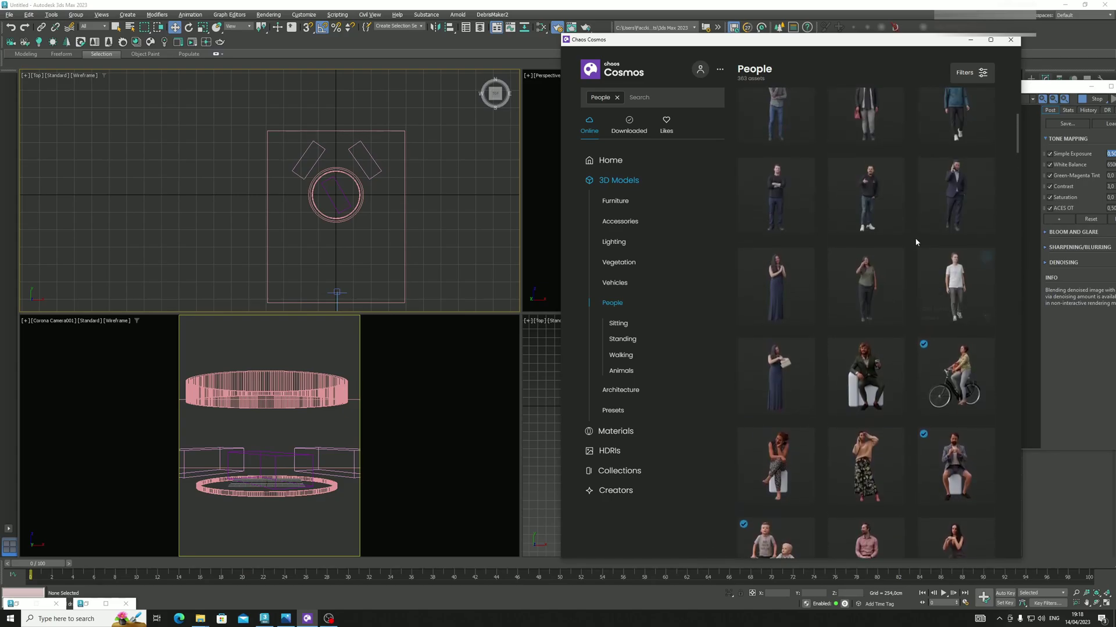
scroll(942, 302, up, 5)
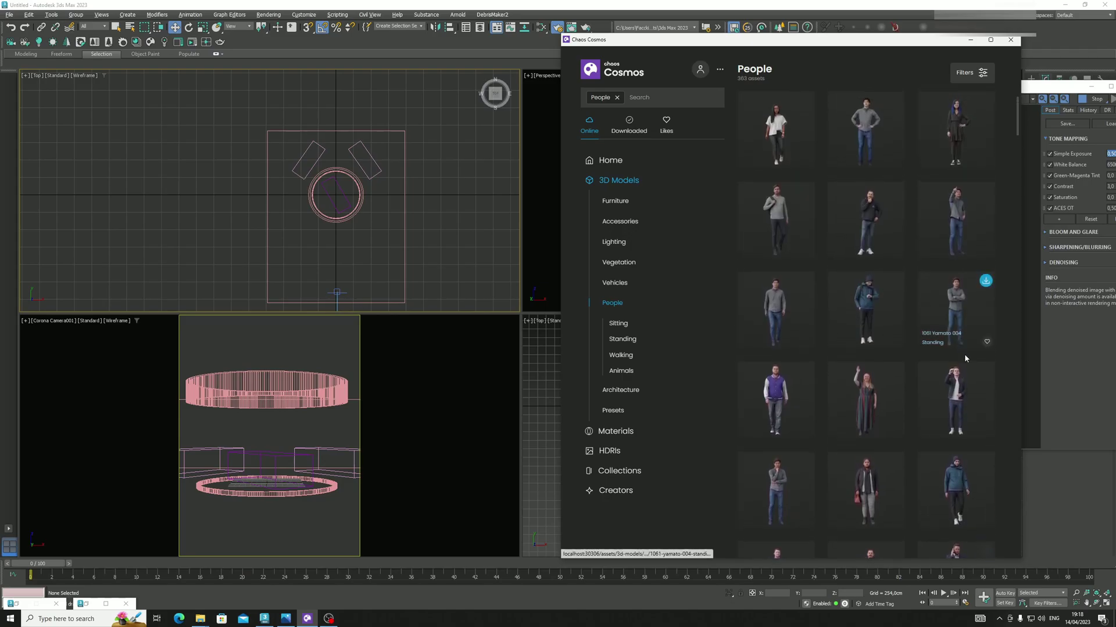
scroll(964, 360, up, 4)
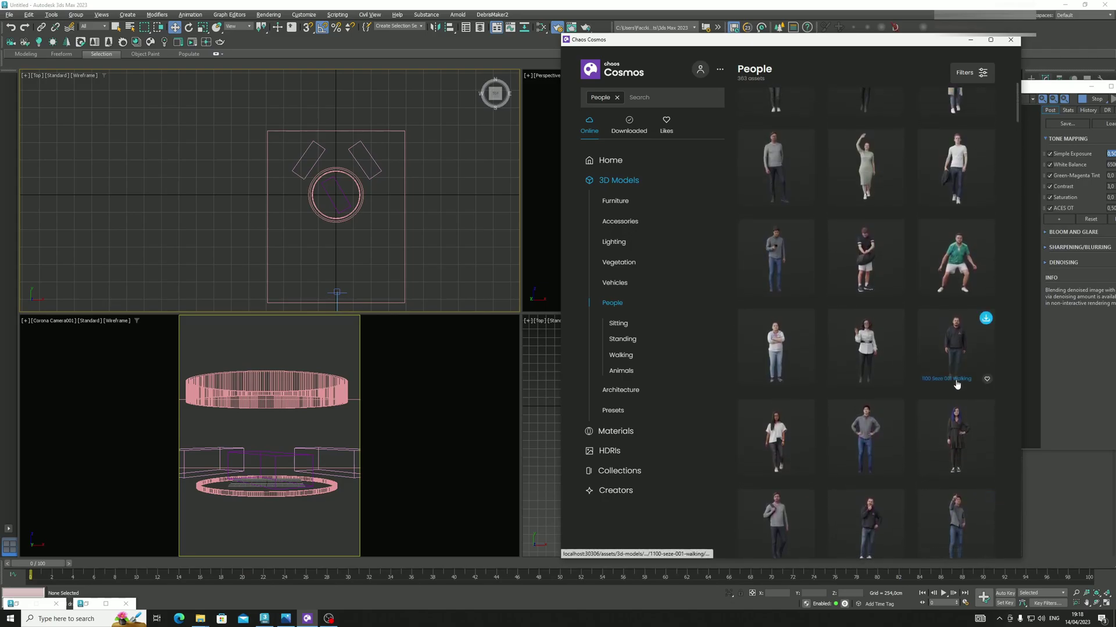
scroll(956, 384, up, 2)
scroll(950, 381, up, 3)
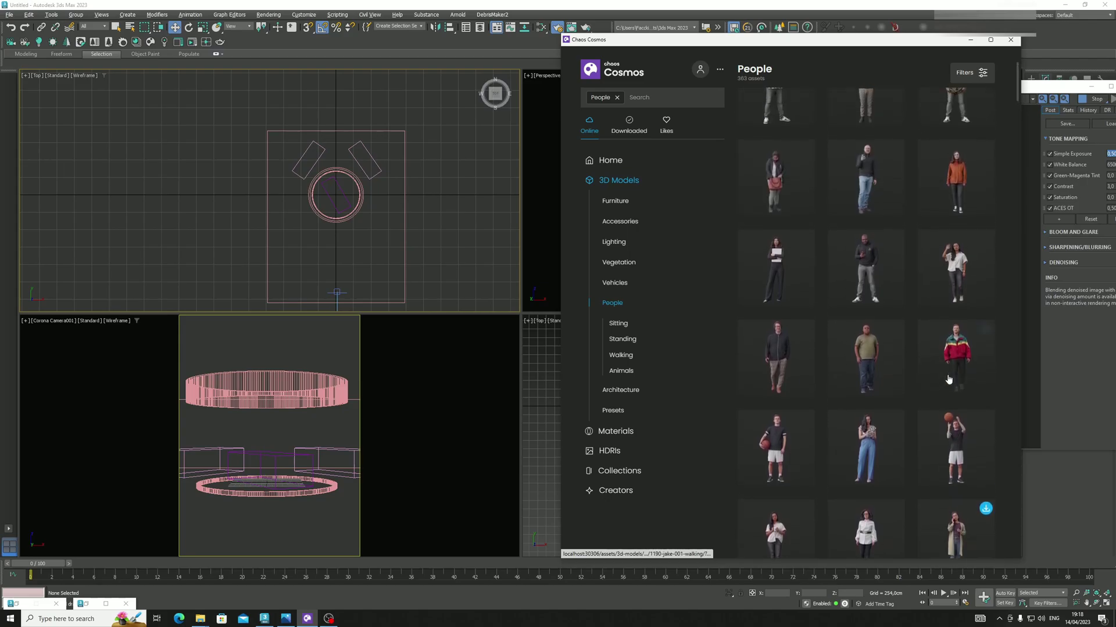
scroll(948, 380, down, 10)
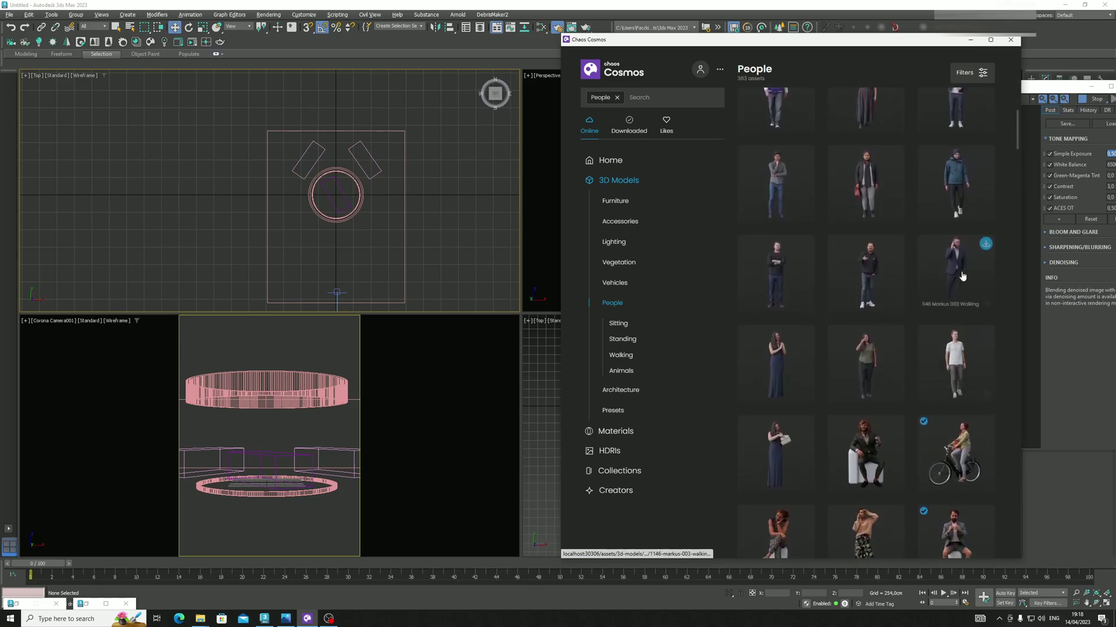
click(628, 125)
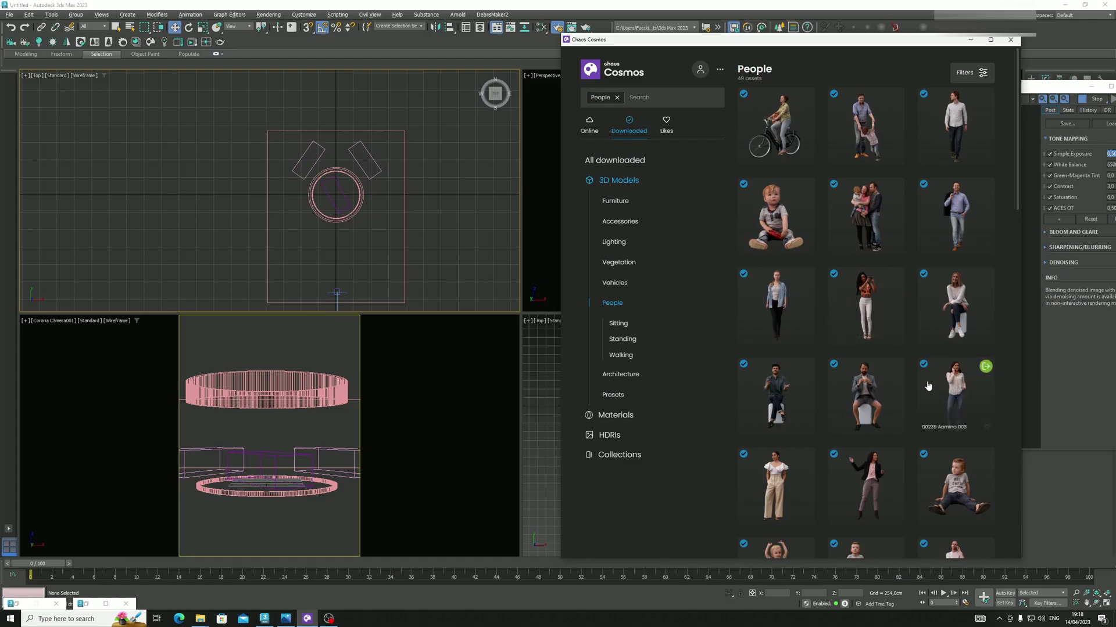
- Drag the 11837 Alex figure into the camera view and set it right of the platform
scroll(928, 386, down, 10)
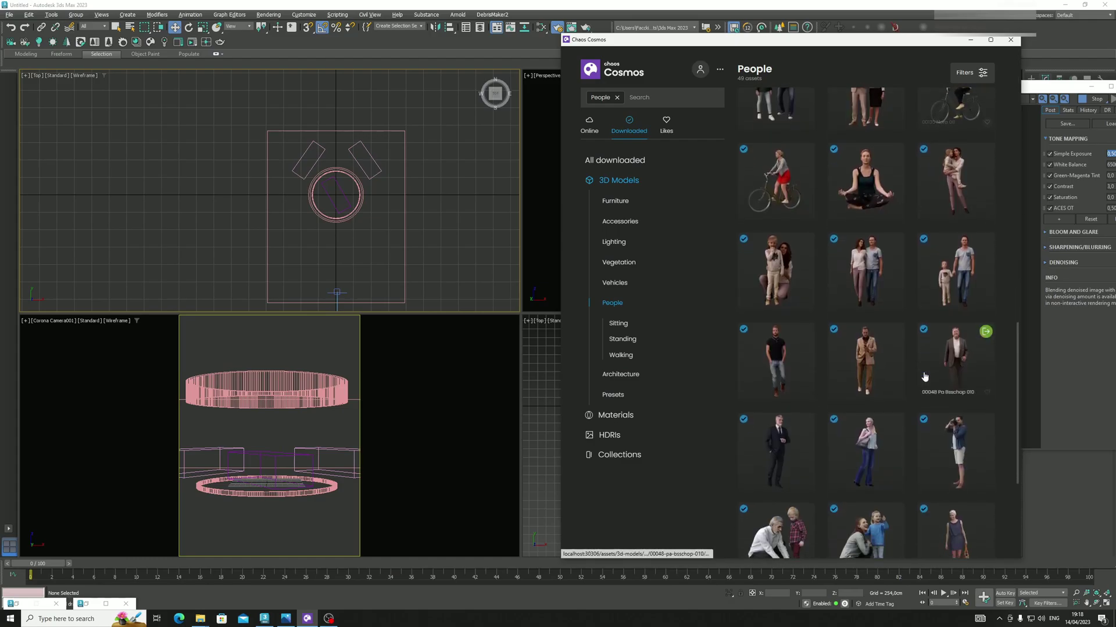
scroll(925, 377, down, 4)
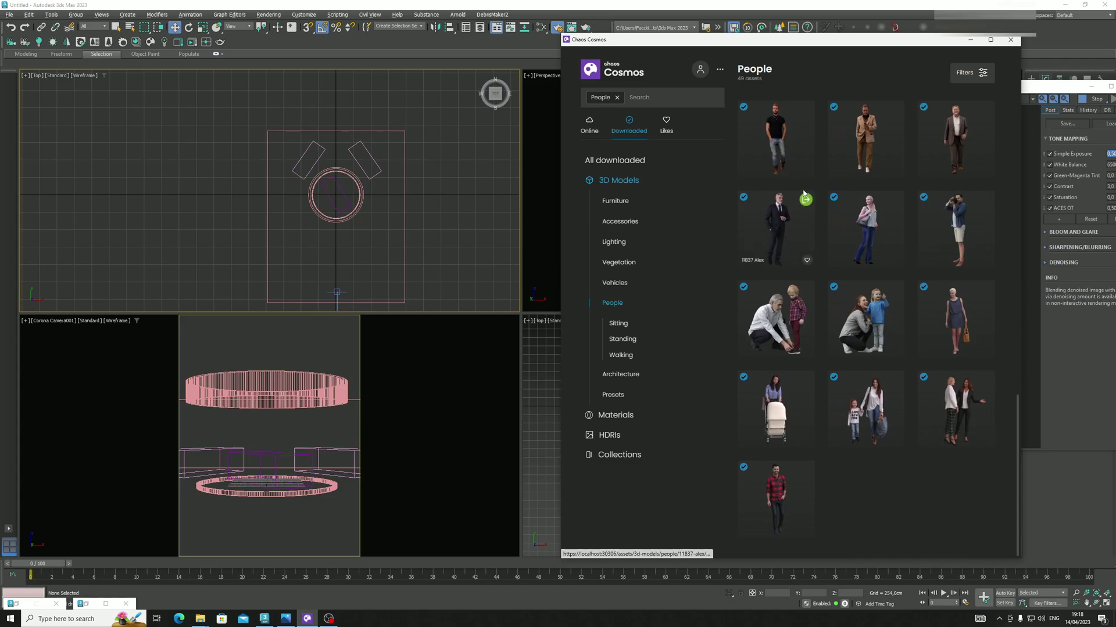
drag(804, 193, 392, 448)
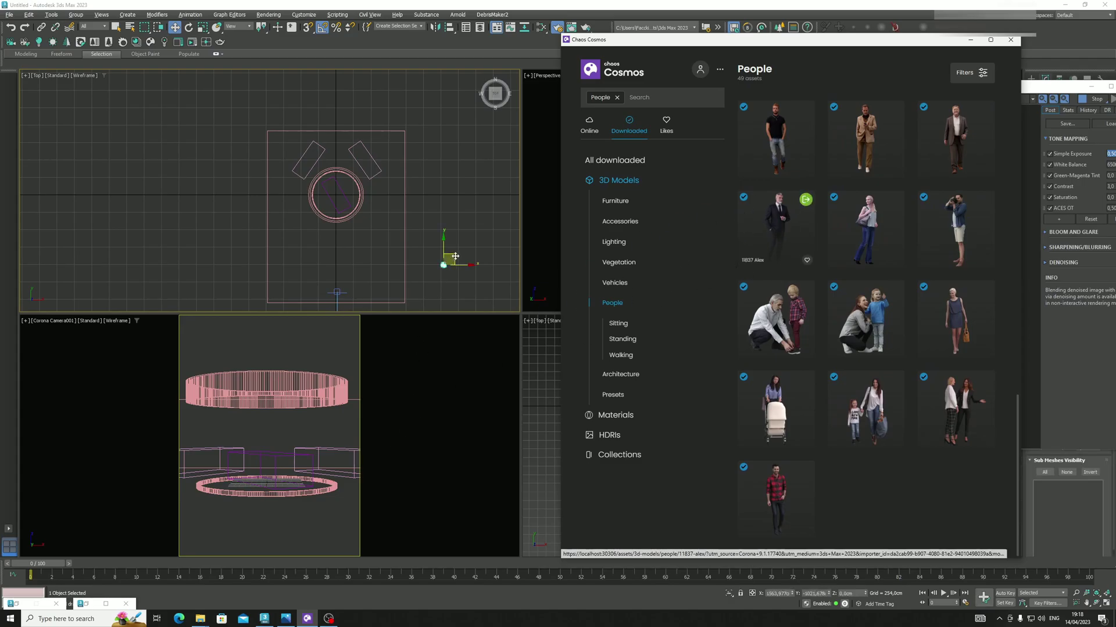
drag(455, 256, 362, 249)
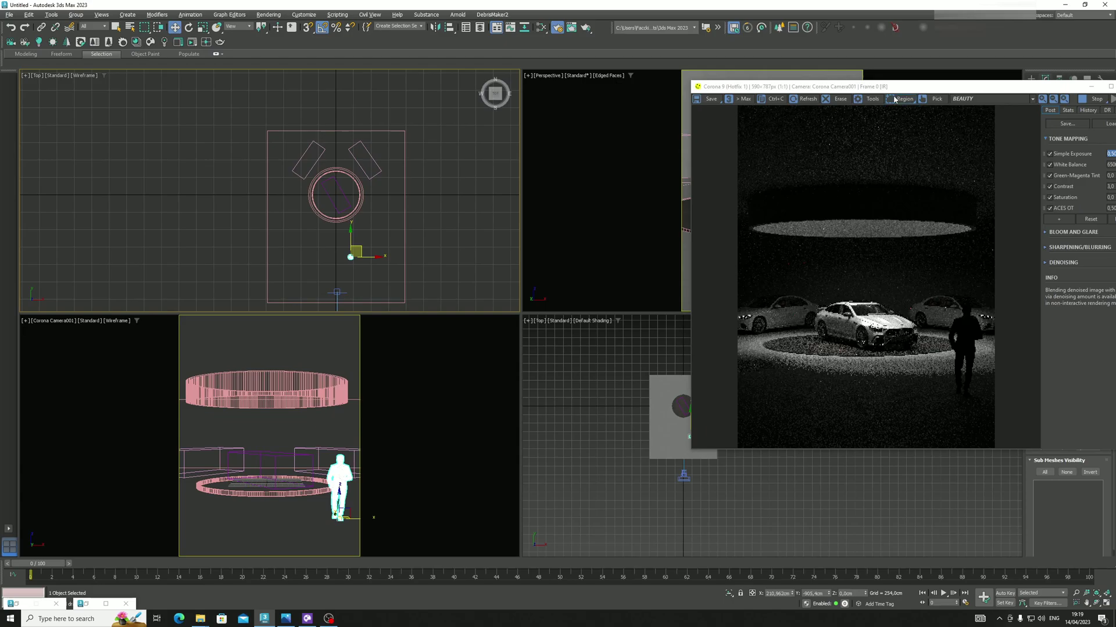
- Enlarge the Corona frame buffer upward and bring reference photo 1.jpg up beside it
drag(895, 80, 895, 1)
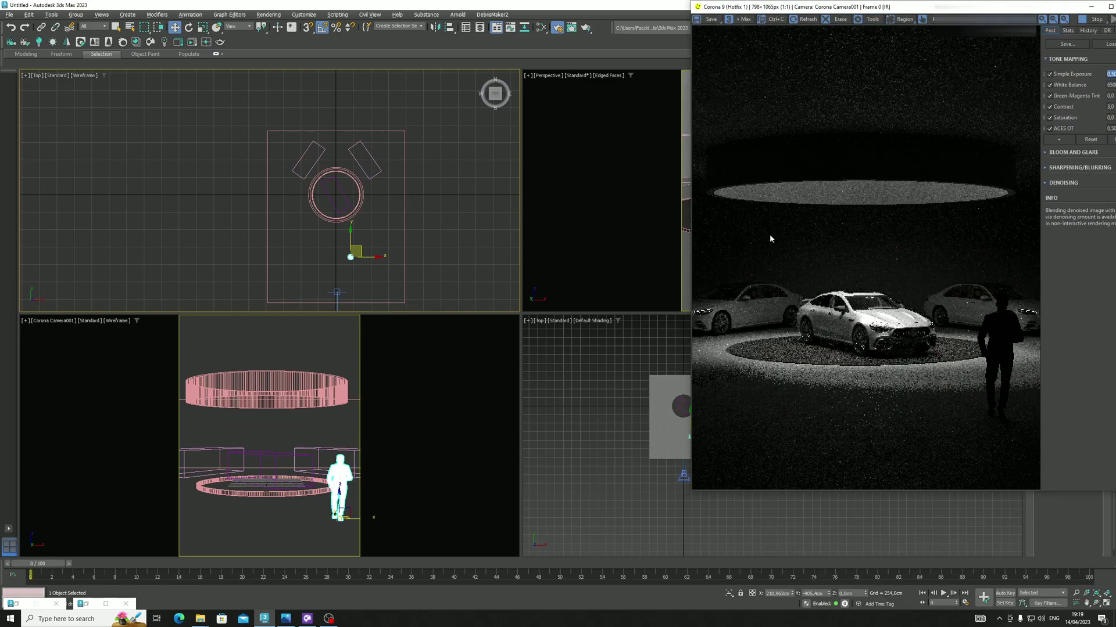
key(alt+Tab)
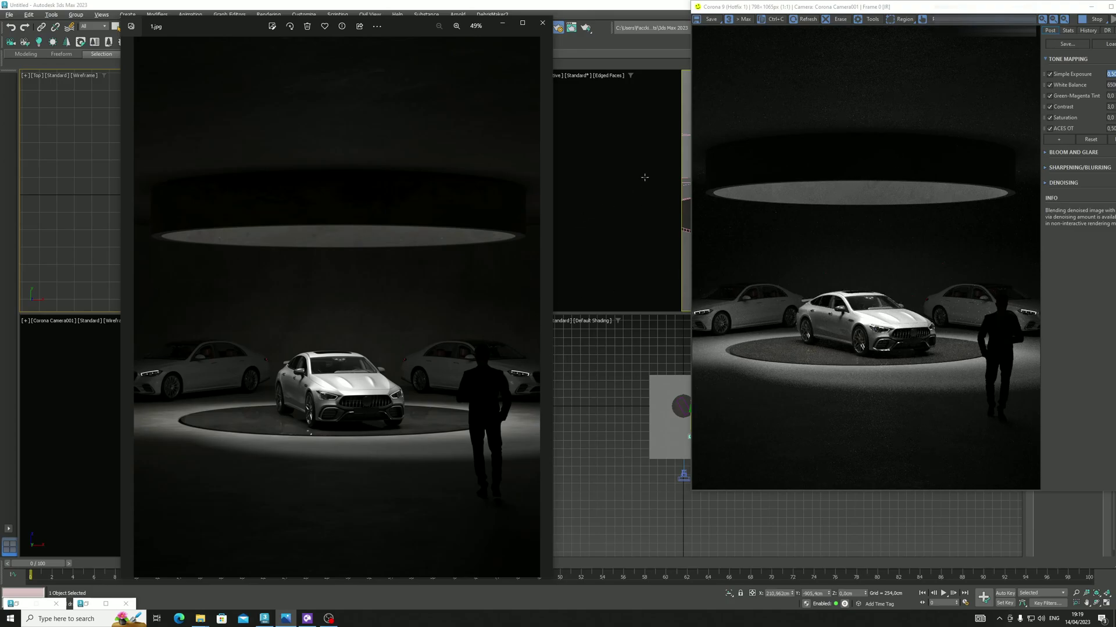
- Close the reference photo, centre the frame buffer and set Simple Exposure to 0
click(543, 23)
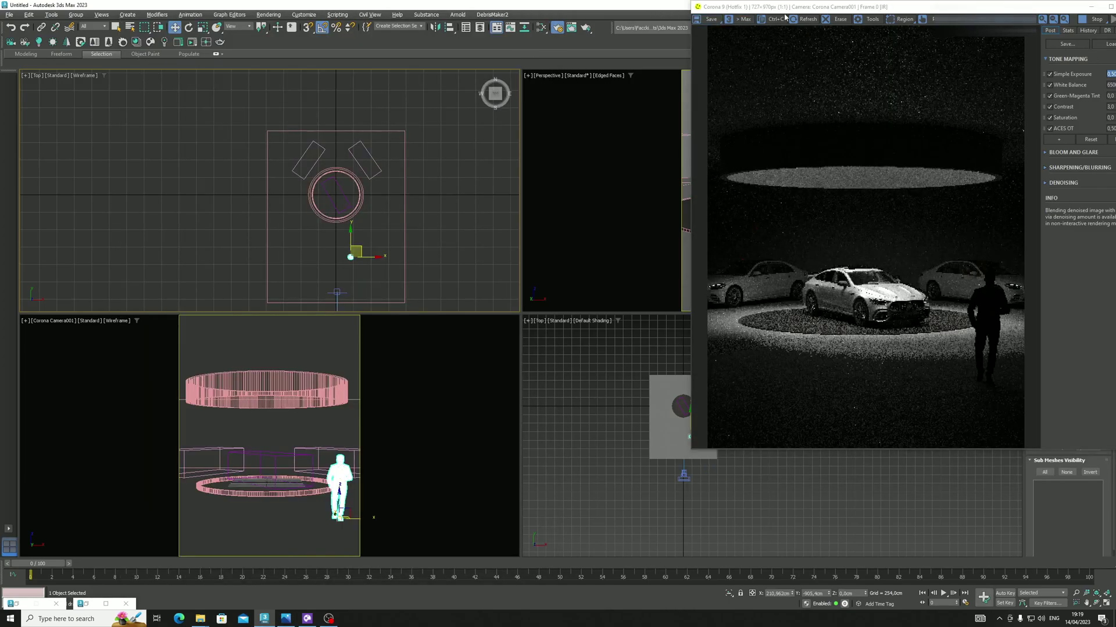
drag(763, 19, 721, 32)
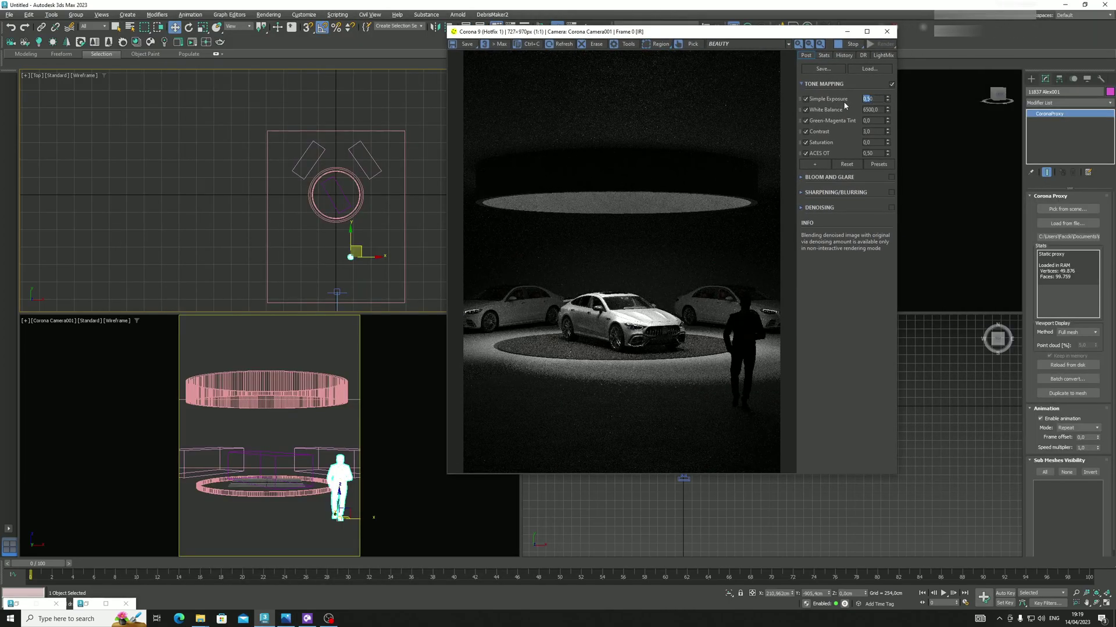
text(0)
key(Return)
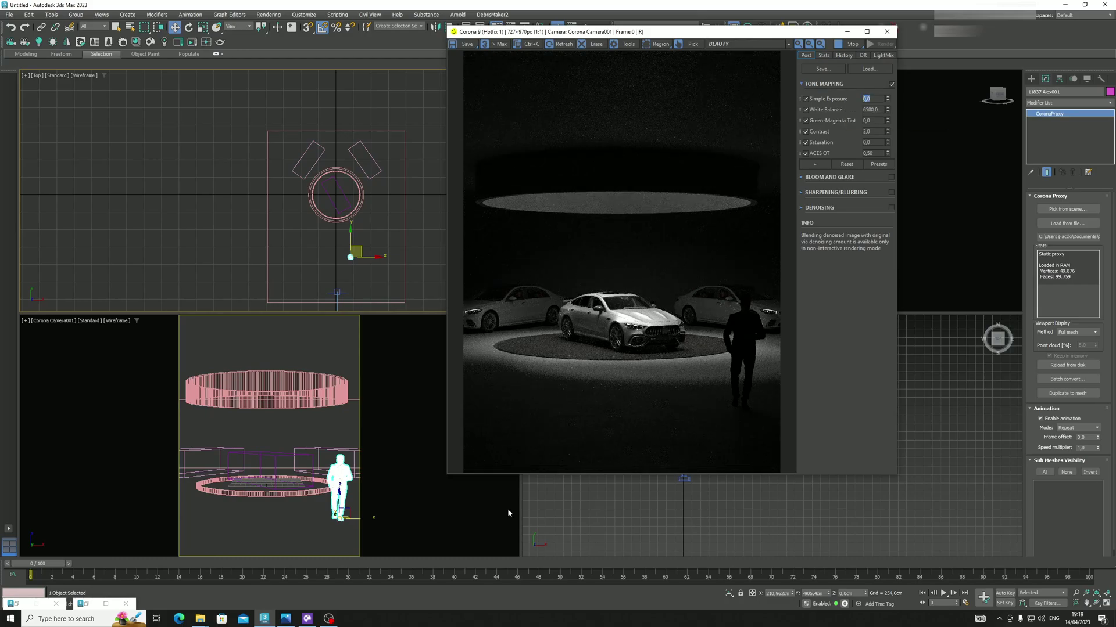
- Toggle reference photo 1.jpg from the taskbar to compare it with the darker render
click(285, 619)
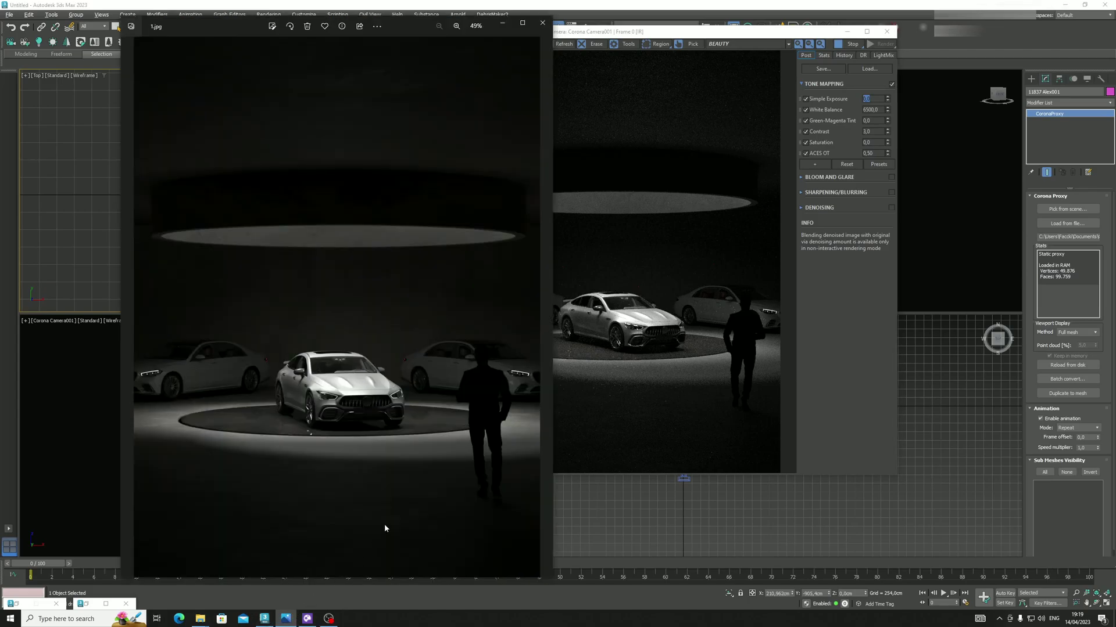
click(286, 619)
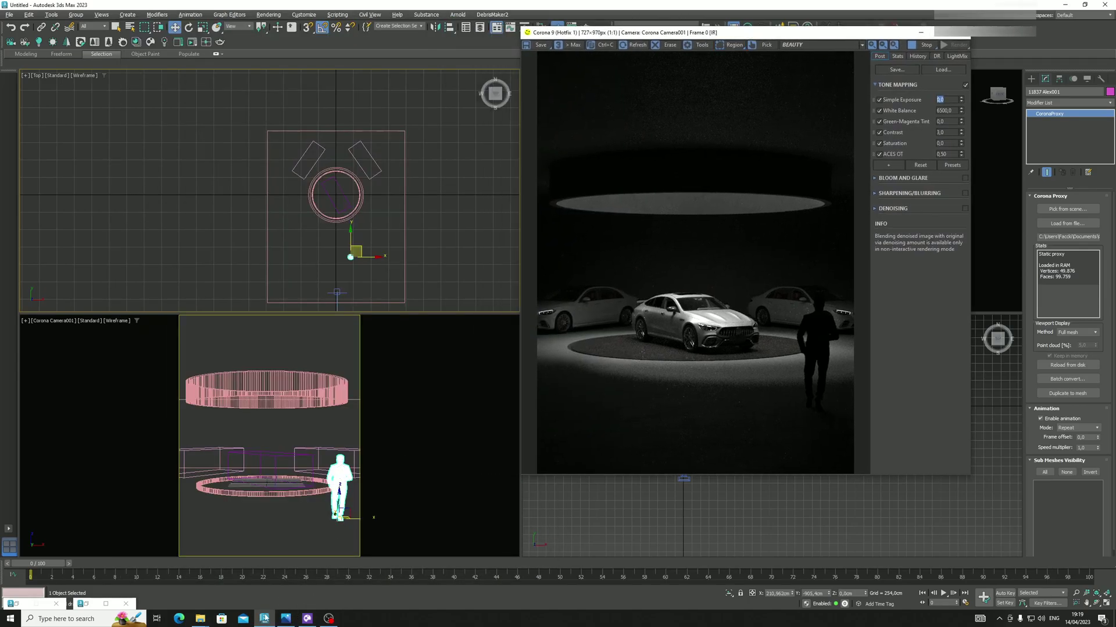
click(285, 619)
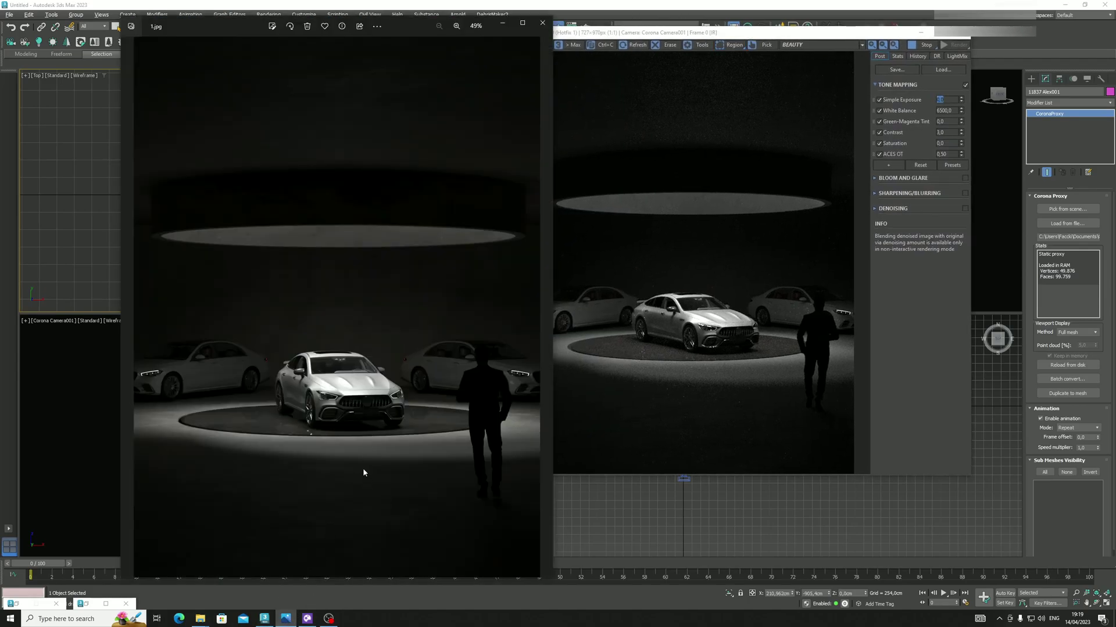